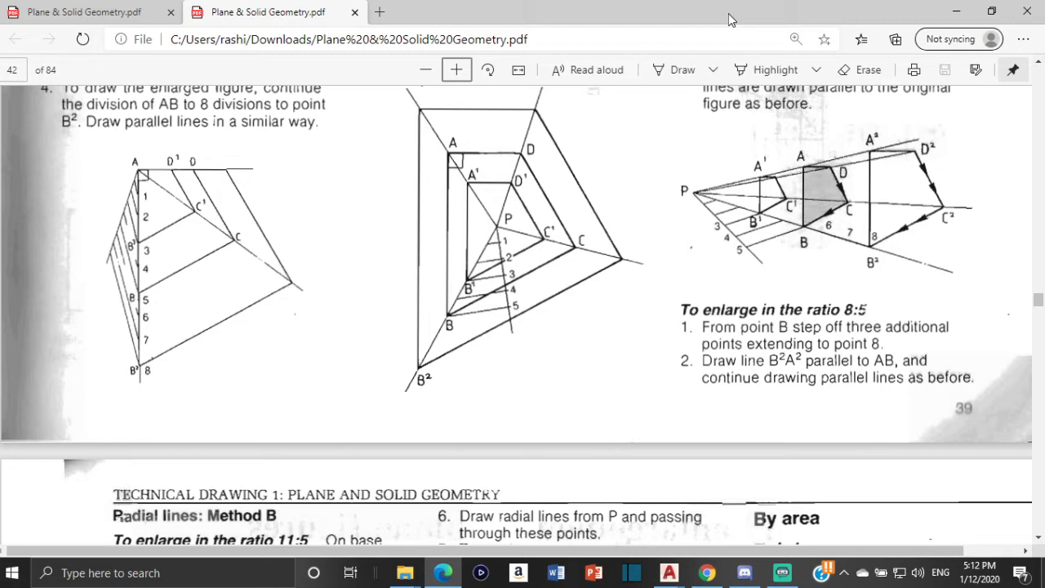
- Scroll through the geometry PDF to review the exercise
{"action": "scroll", "coordinate": [467, 288], "scroll_direction": "up", "scroll_amount": 3}
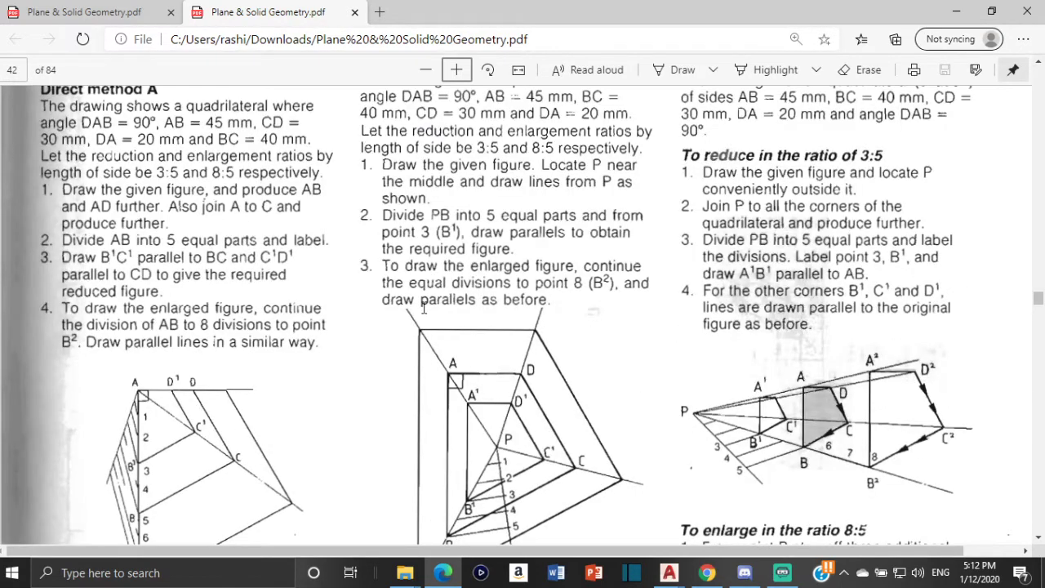
{"action": "scroll", "coordinate": [423, 307], "scroll_direction": "up", "scroll_amount": 3}
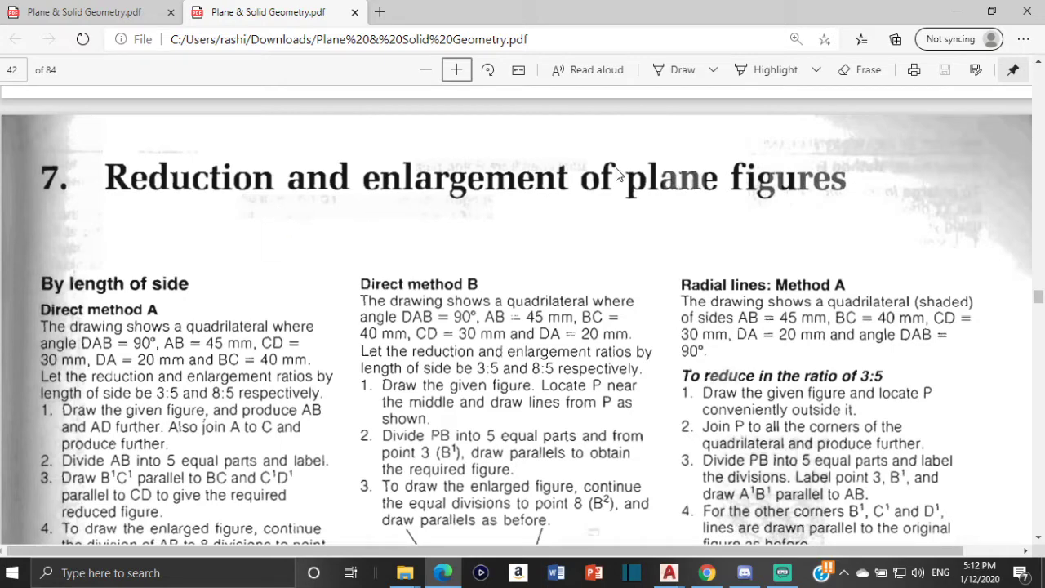
{"action": "scroll", "coordinate": [493, 263], "scroll_direction": "down", "scroll_amount": 6}
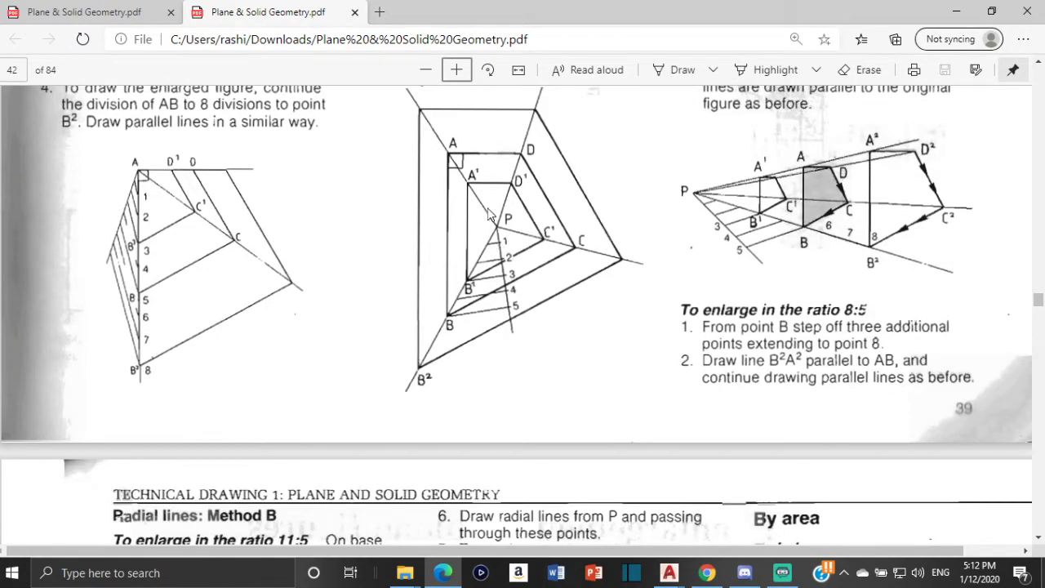
{"action": "scroll", "coordinate": [491, 215], "scroll_direction": "up", "scroll_amount": 5}
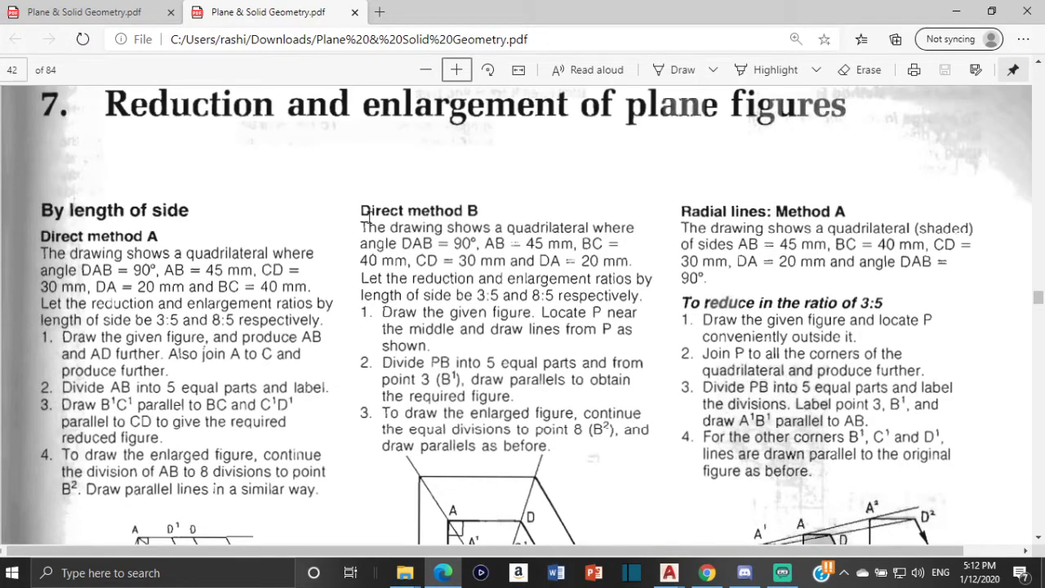
{"action": "scroll", "coordinate": [488, 202], "scroll_direction": "down", "scroll_amount": 5}
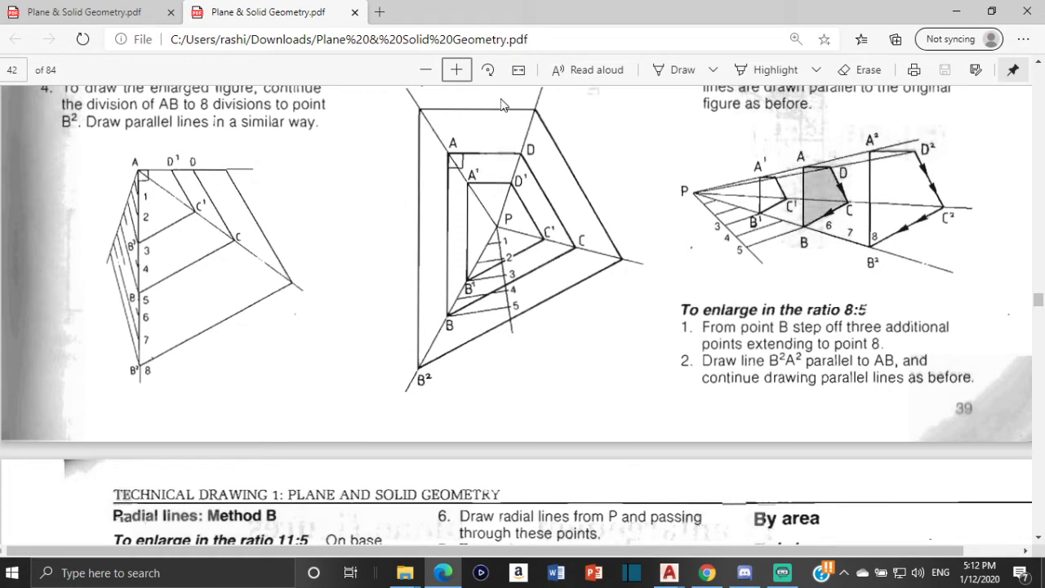
{"action": "scroll", "coordinate": [510, 146], "scroll_direction": "up", "scroll_amount": 5}
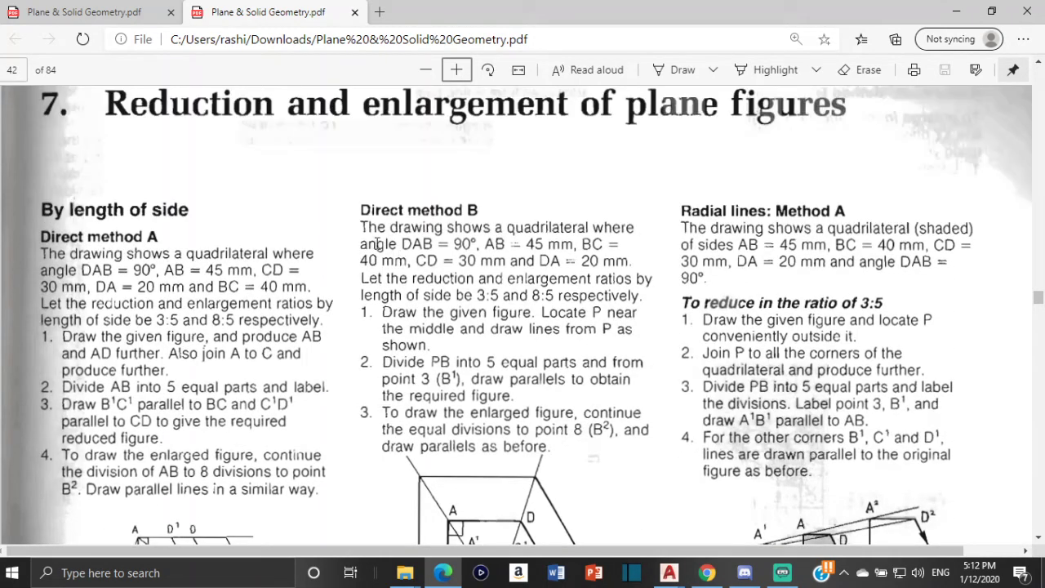
{"action": "scroll", "coordinate": [474, 326], "scroll_direction": "down", "scroll_amount": 2}
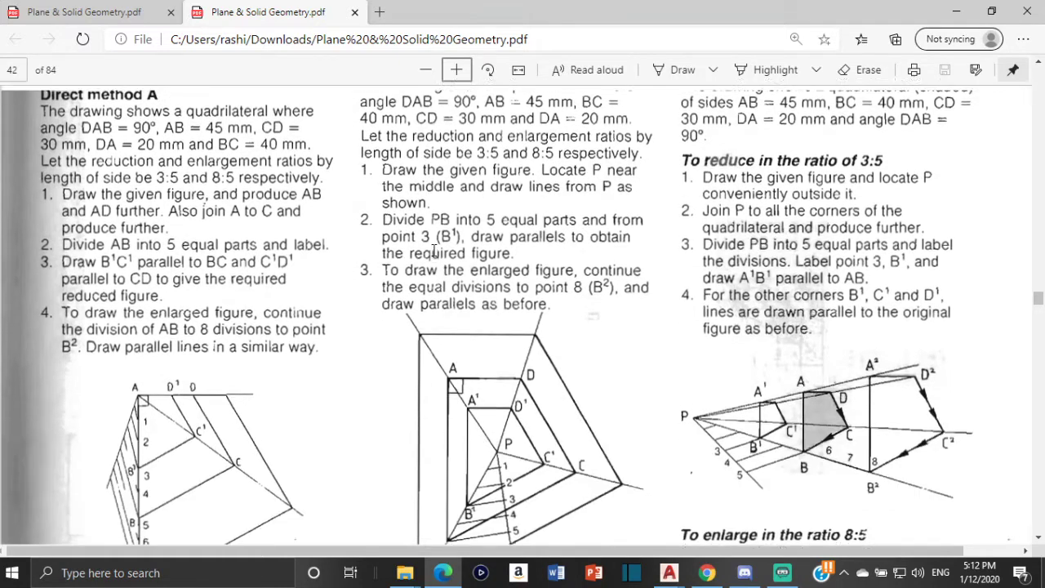
{"action": "scroll", "coordinate": [424, 230], "scroll_direction": "up", "scroll_amount": 1}
{"action": "scroll", "coordinate": [462, 326], "scroll_direction": "down", "scroll_amount": 1}
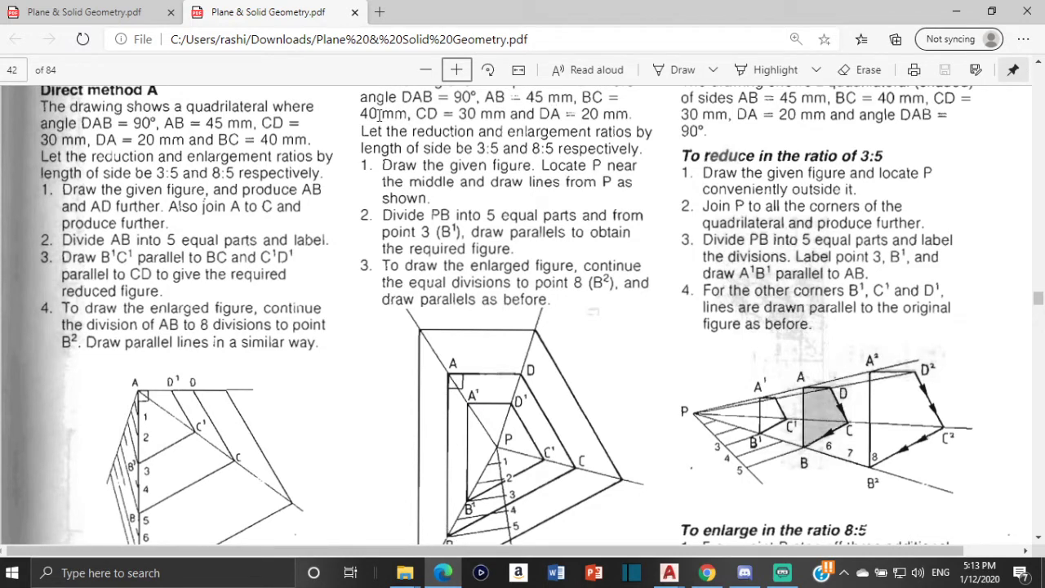
{"action": "scroll", "coordinate": [513, 438], "scroll_direction": "down", "scroll_amount": 2}
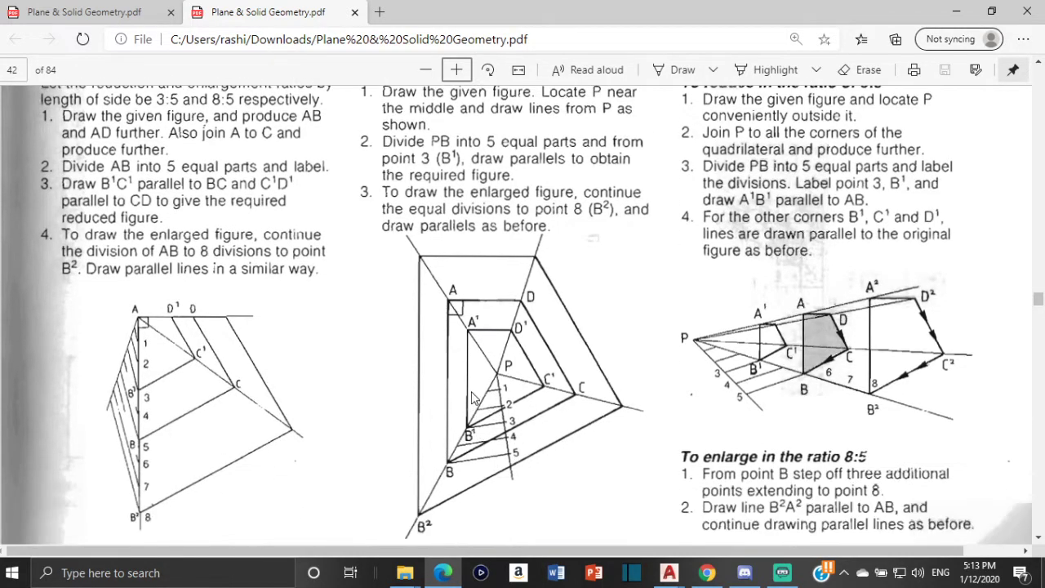
{"action": "scroll", "coordinate": [474, 175], "scroll_direction": "up", "scroll_amount": 2}
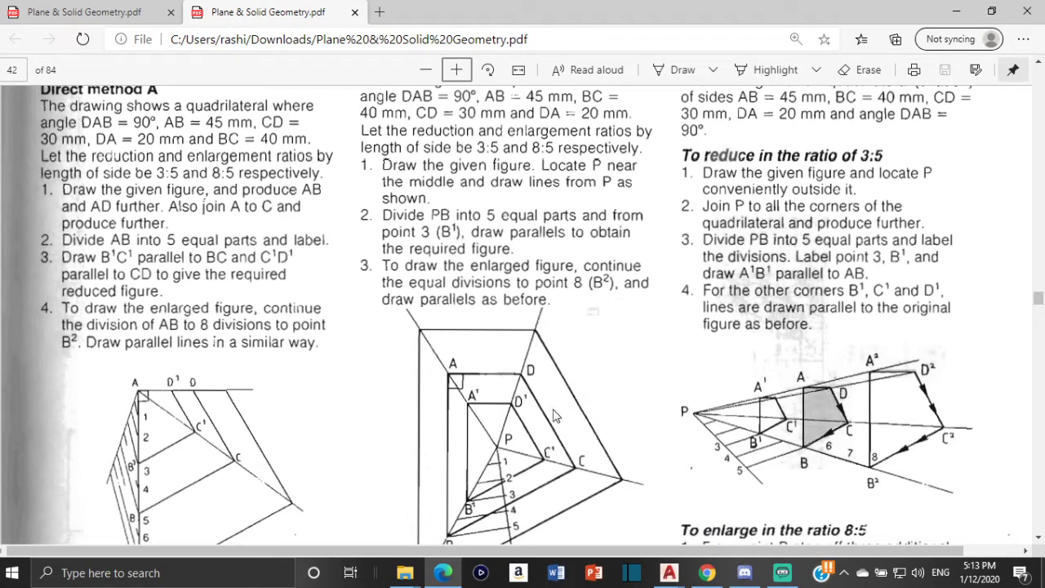
{"action": "scroll", "coordinate": [477, 400], "scroll_direction": "down", "scroll_amount": 2}
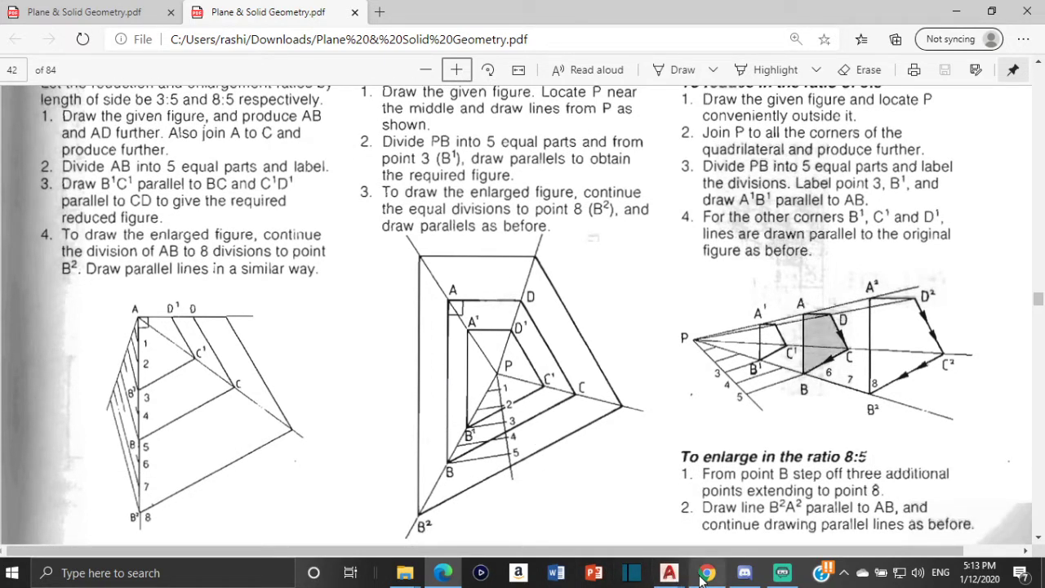
- Bring the Auxiliary drawing forward, pan to empty space and start a line
{"action": "left_click", "coordinate": [668, 572]}
{"action": "left_click", "coordinate": [554, 485]}
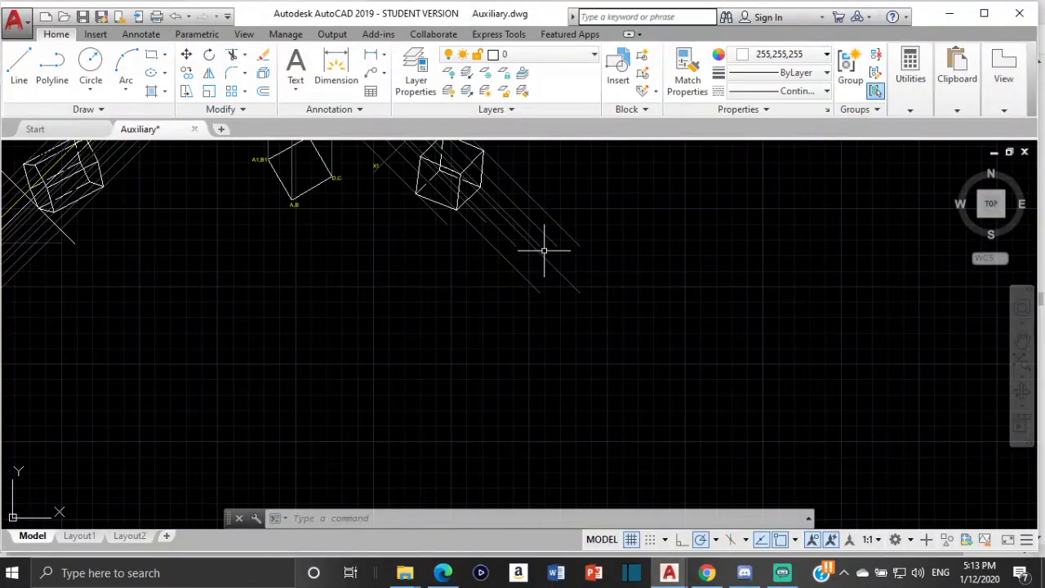
{"action": "mouse_move", "coordinate": [548, 245]}
{"action": "middle_mouse_down"}
{"action": "mouse_move", "coordinate": [139, 315]}
{"action": "mouse_move", "coordinate": [368, 273]}
{"action": "middle_mouse_up"}
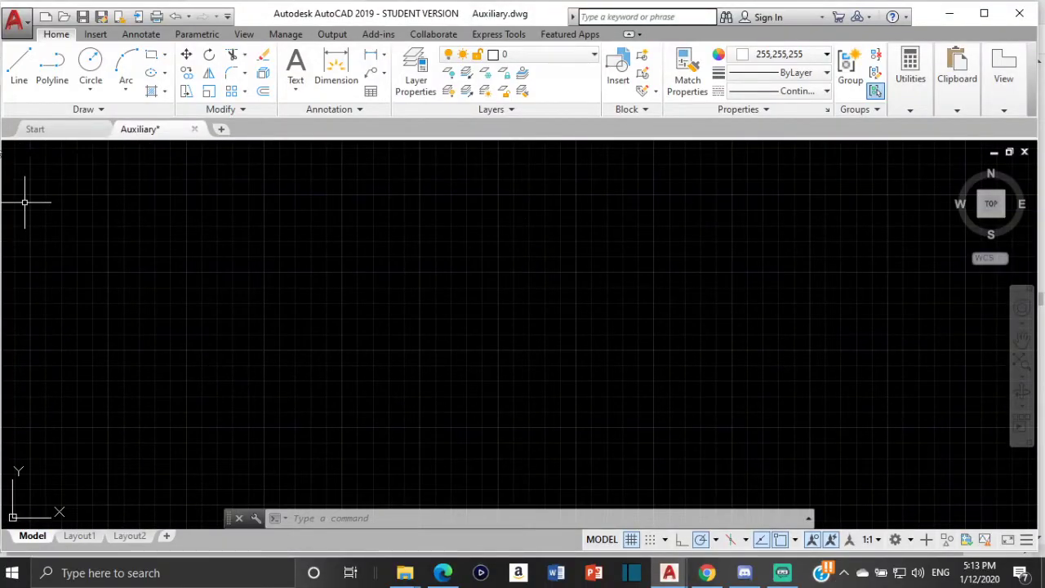
{"action": "left_click", "coordinate": [19, 66]}
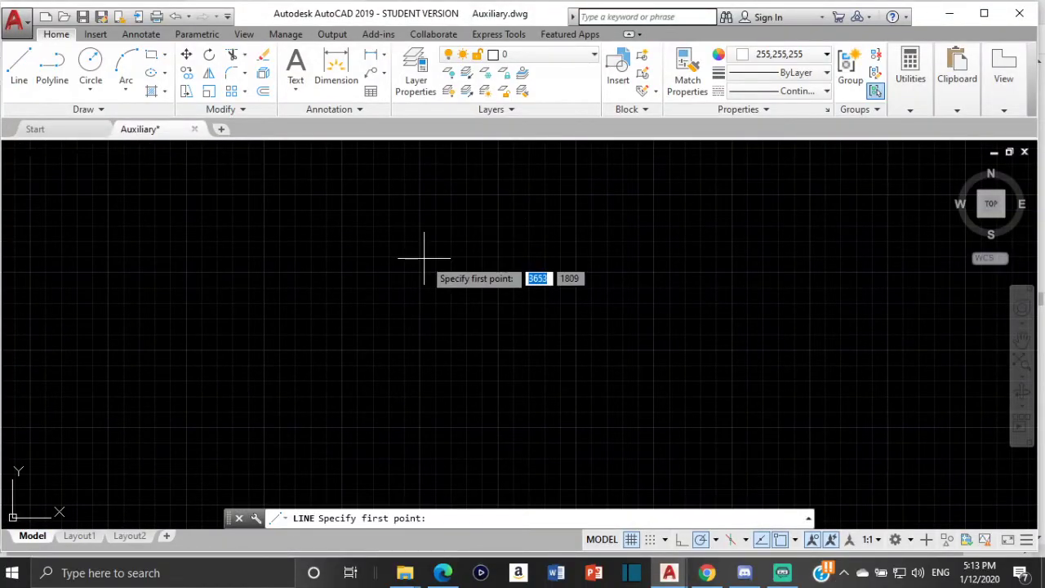
- Glance at the geometry PDF in Edge, then return to AutoCAD
{"action": "left_click", "coordinate": [443, 573]}
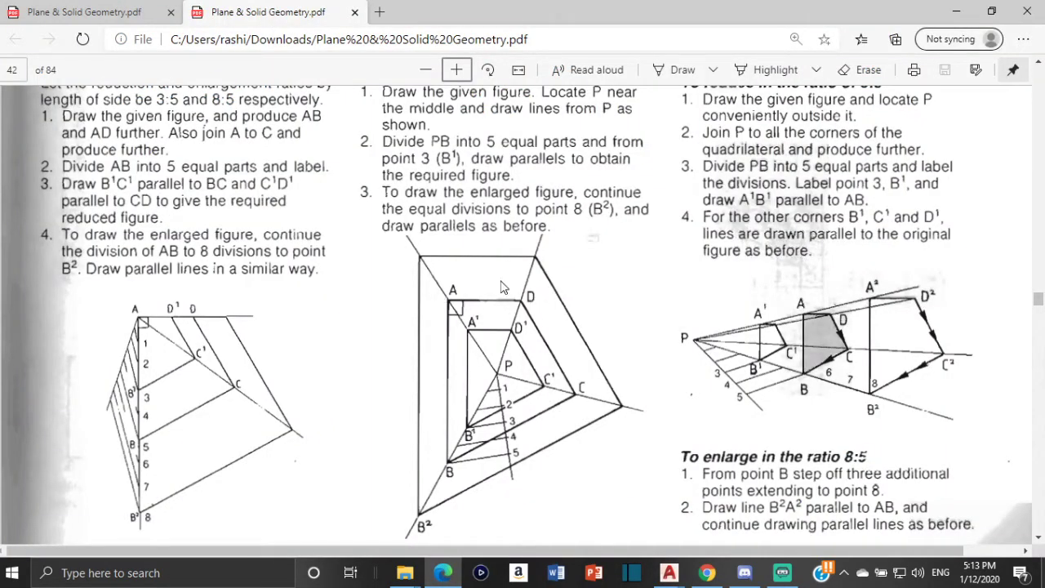
{"action": "scroll", "coordinate": [451, 215], "scroll_direction": "up", "scroll_amount": 3}
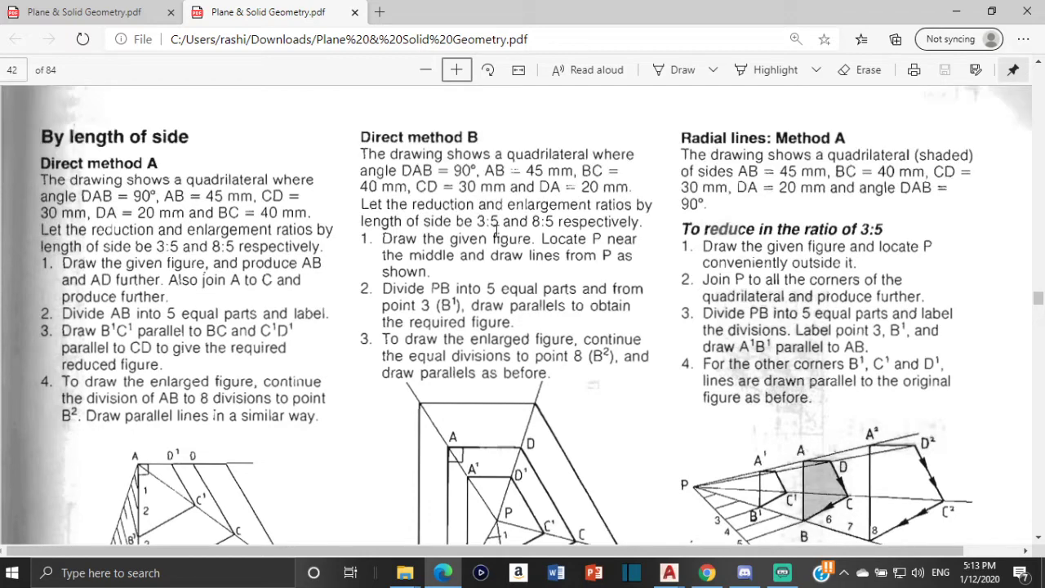
{"action": "scroll", "coordinate": [570, 200], "scroll_direction": "down", "scroll_amount": 3}
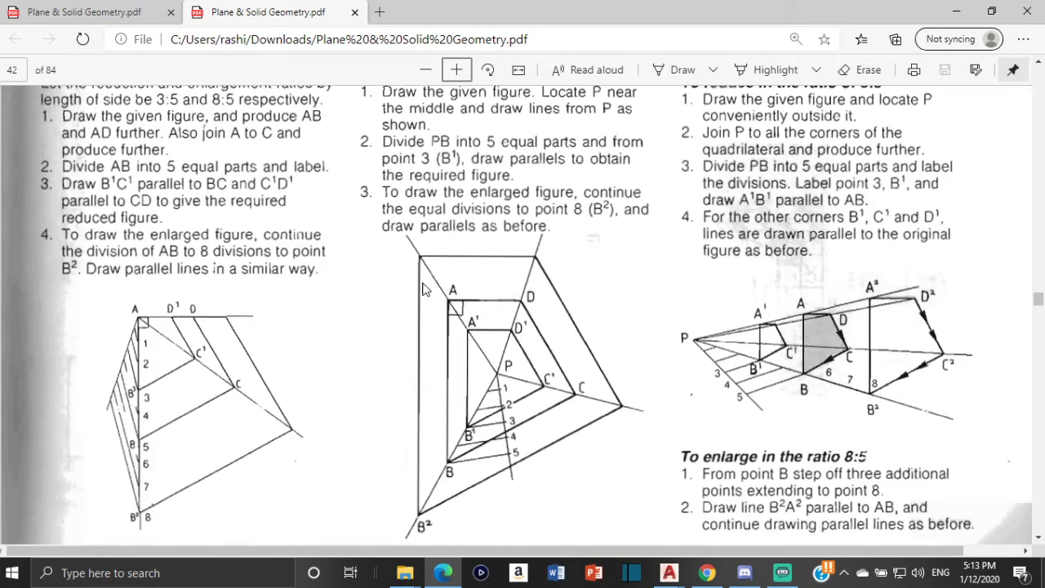
{"action": "mouse_move", "coordinate": [669, 573]}
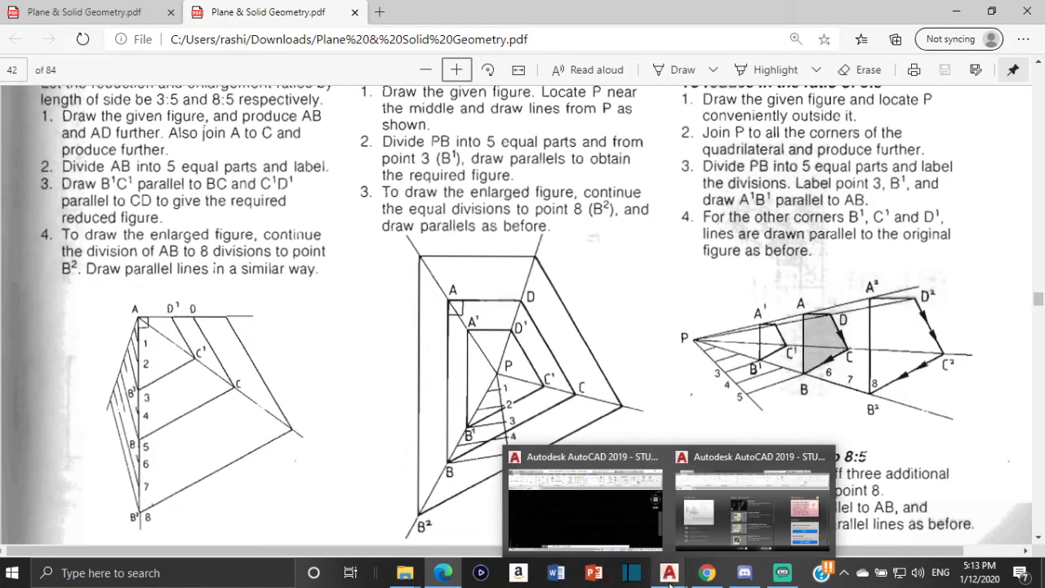
{"action": "left_click", "coordinate": [621, 527]}
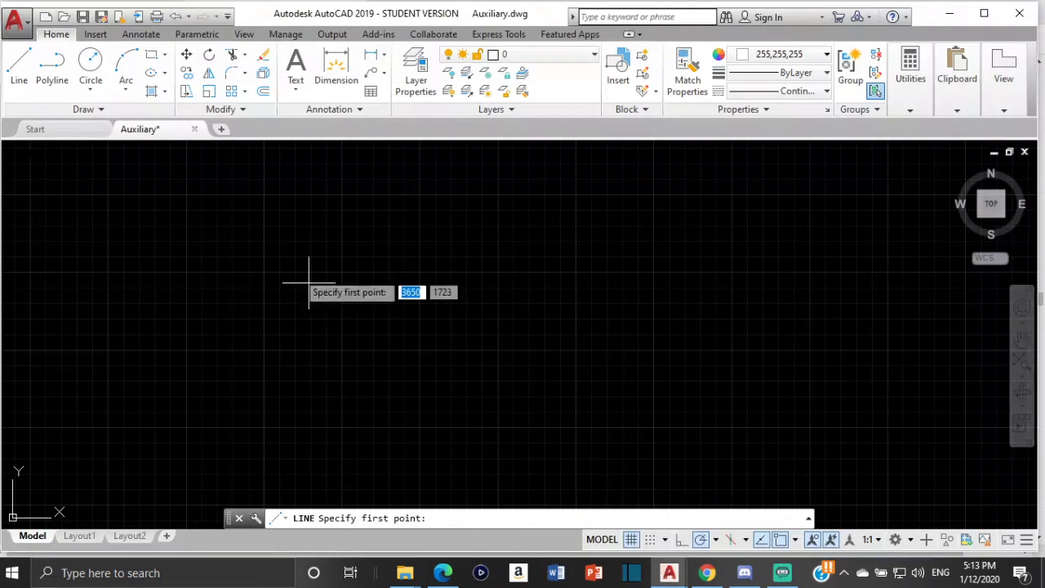
- With Ortho on, draw a 20-unit horizontal line joined to a 45-unit line going down
{"action": "left_click", "coordinate": [19, 65]}
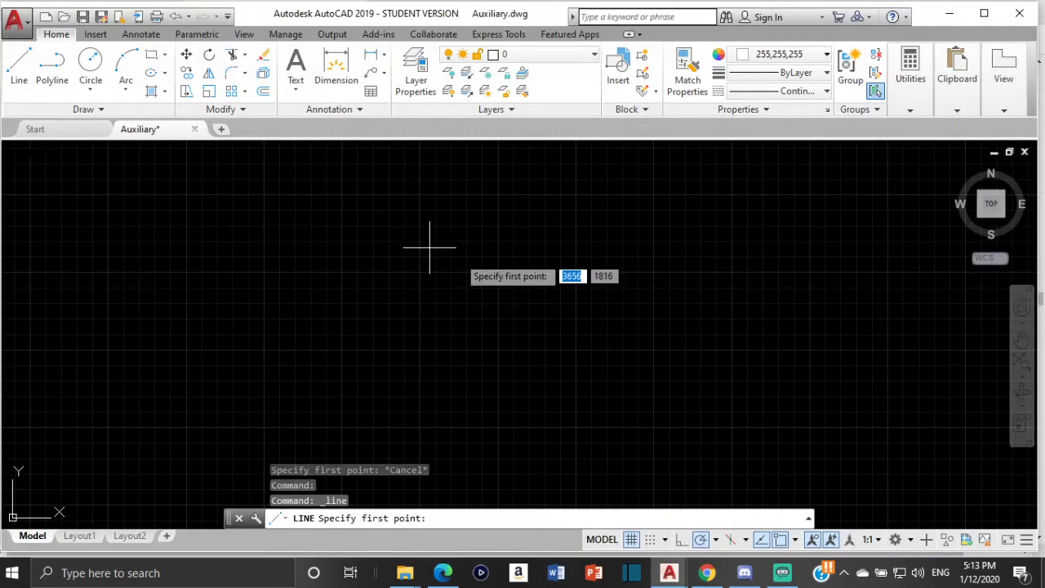
{"action": "left_click", "coordinate": [682, 539]}
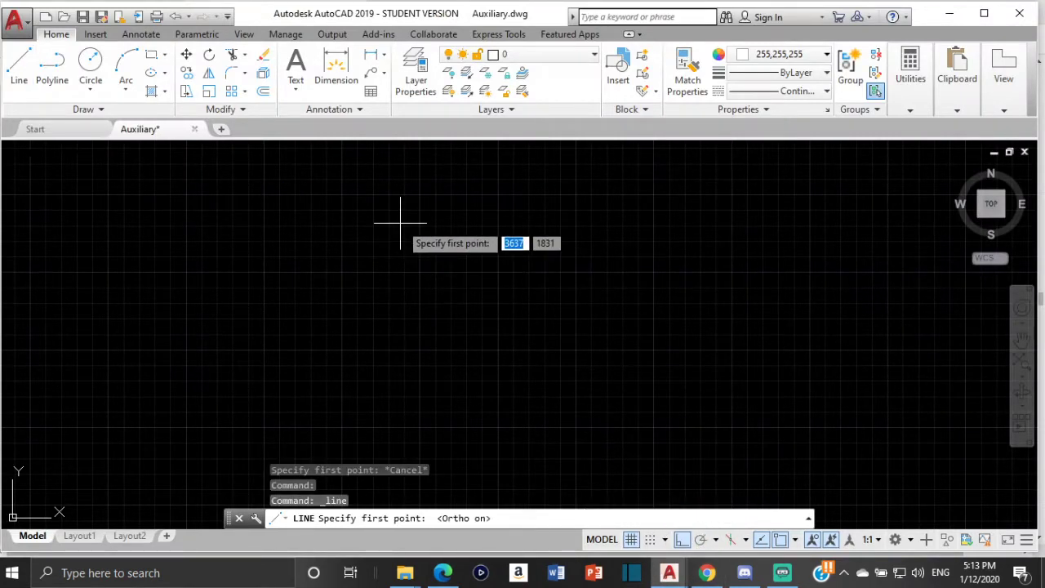
{"action": "left_click", "coordinate": [441, 227]}
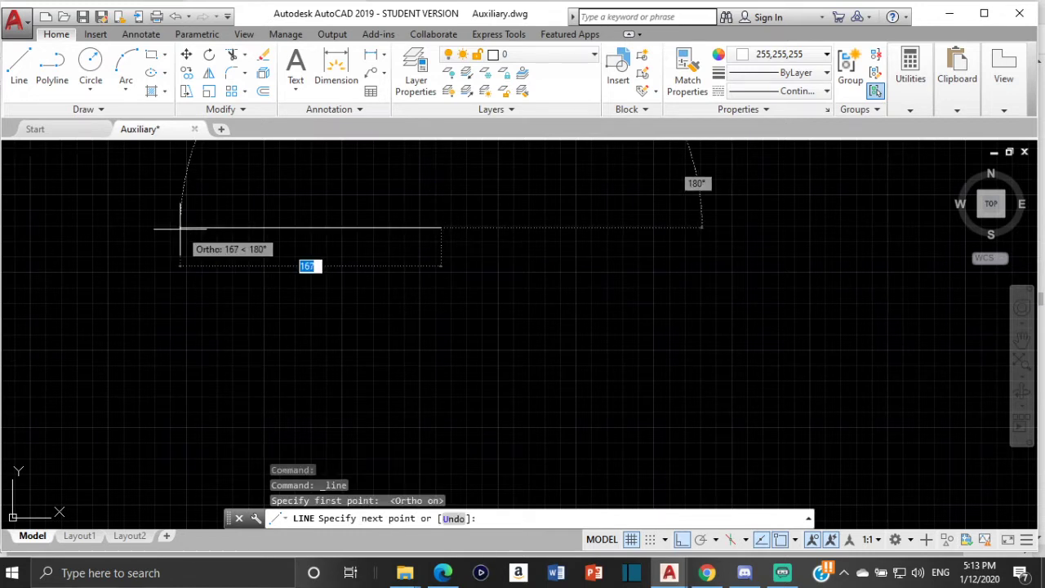
{"action": "type", "text": "20"}
{"action": "key", "text": "Return"}
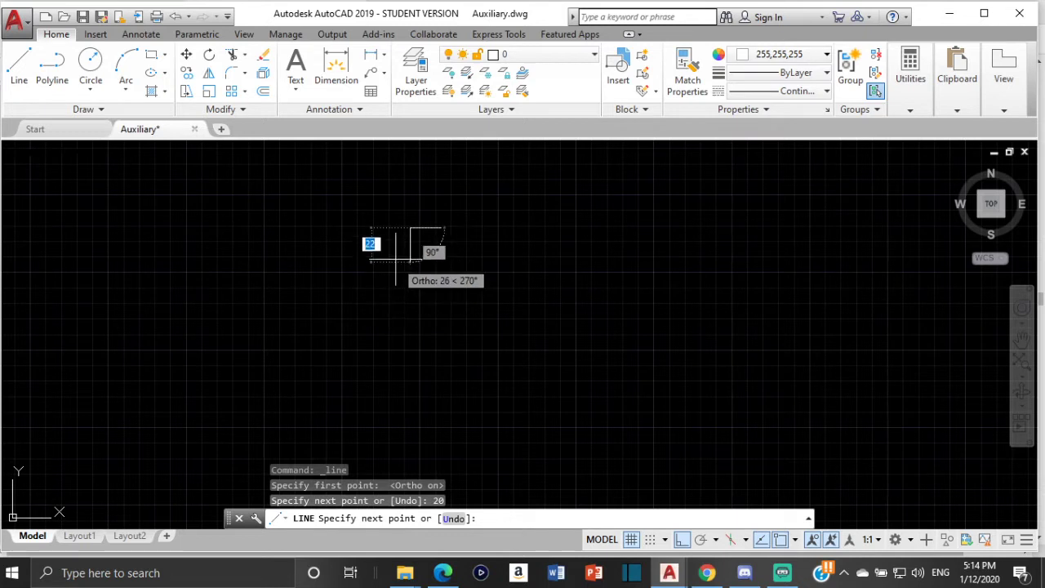
{"action": "middle_click_drag", "start_coordinate": [392, 311], "coordinate": [399, 270]}
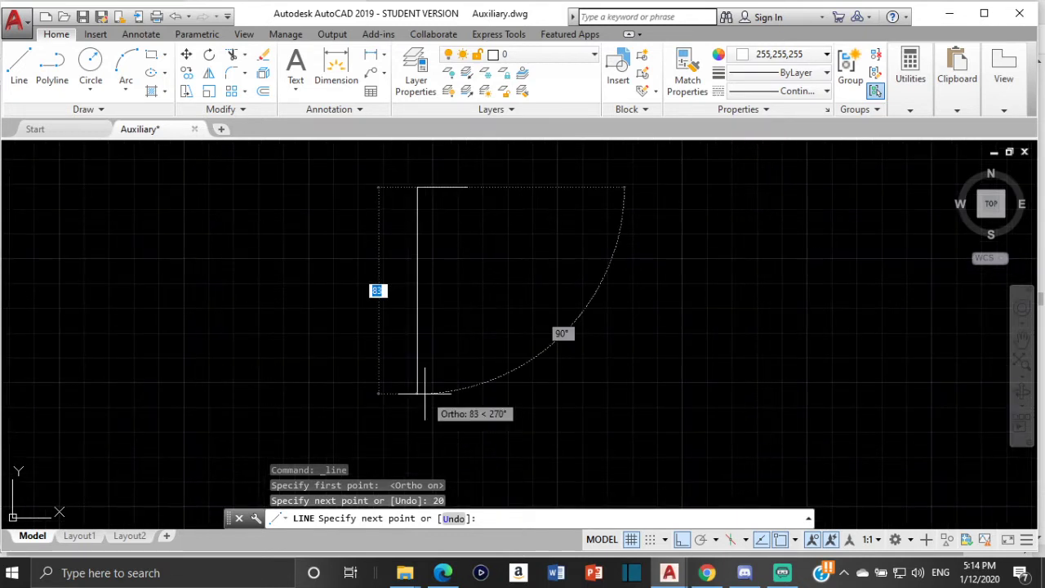
{"action": "type", "text": "45"}
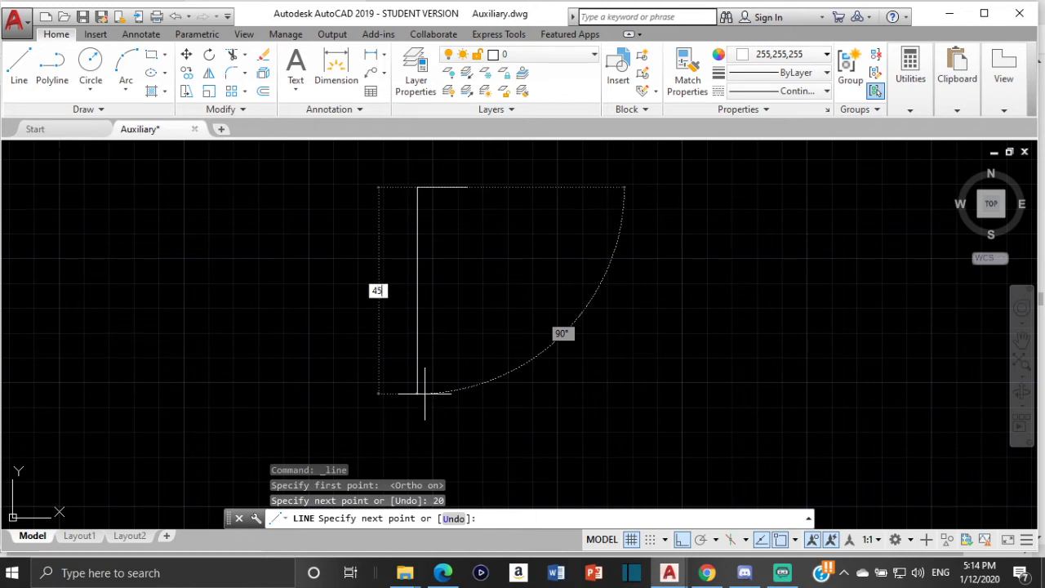
{"action": "key", "text": "Return"}
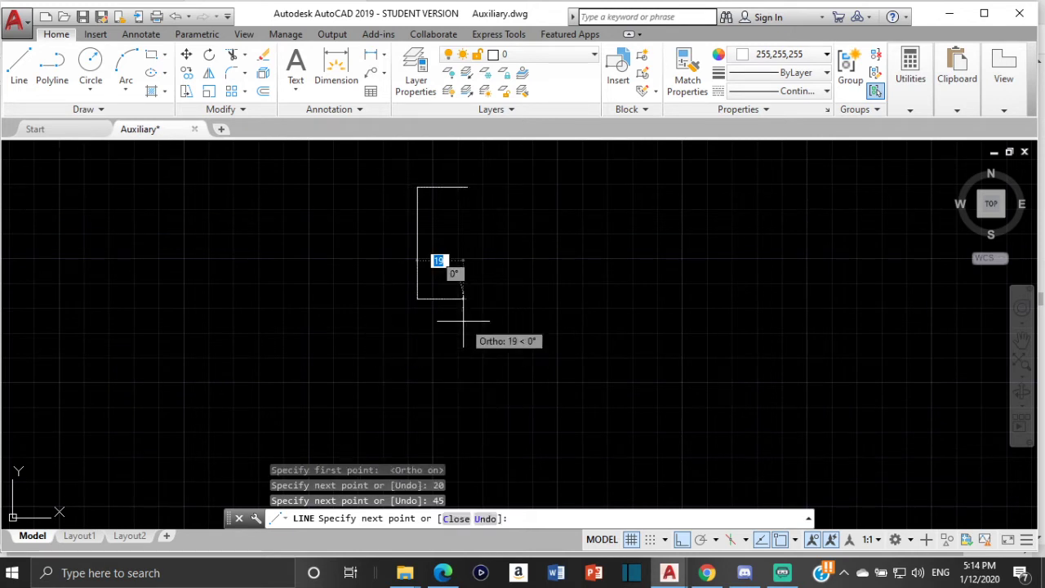
{"action": "key", "text": "Escape"}
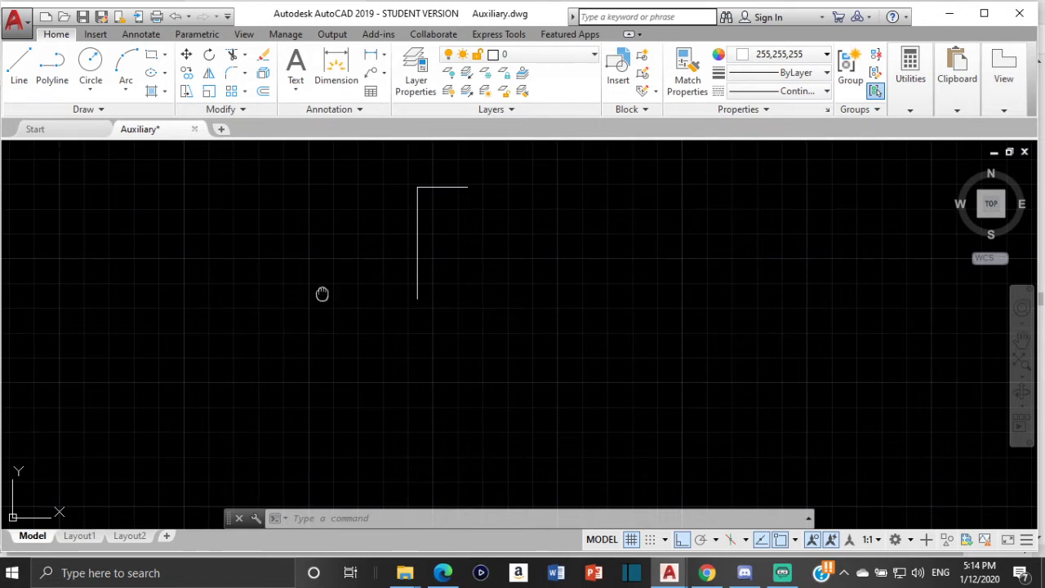
- Place a multiline text label A near the top-left of the drawing
{"action": "middle_click_drag", "start_coordinate": [322, 294], "coordinate": [318, 295]}
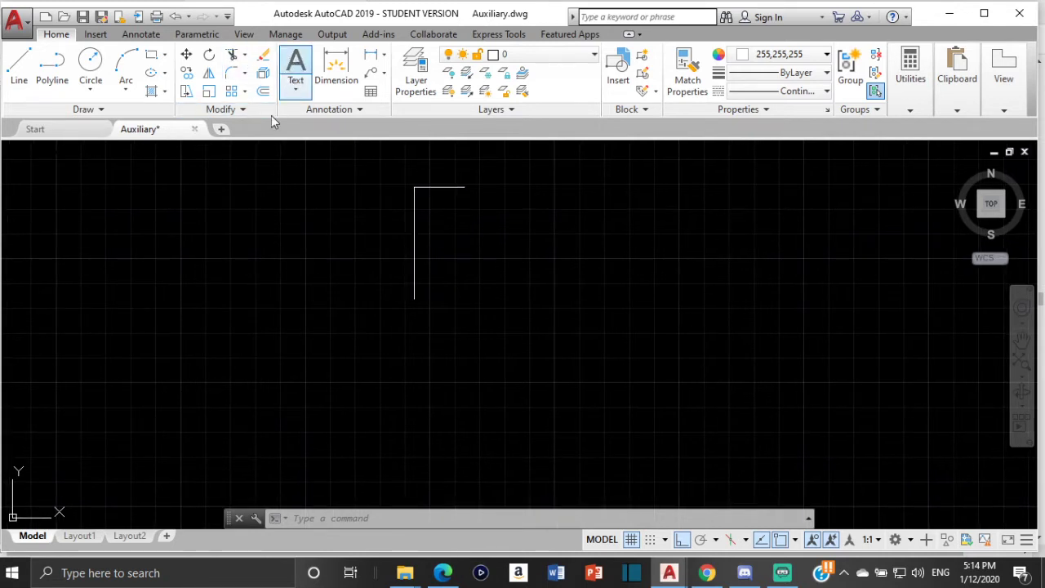
{"action": "left_click", "coordinate": [295, 65]}
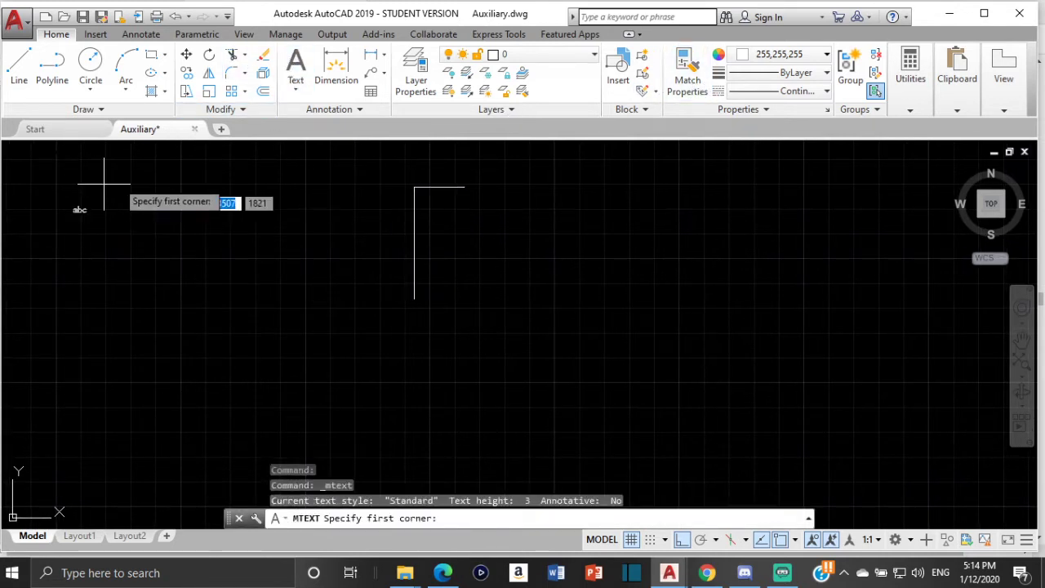
{"action": "left_click", "coordinate": [144, 166]}
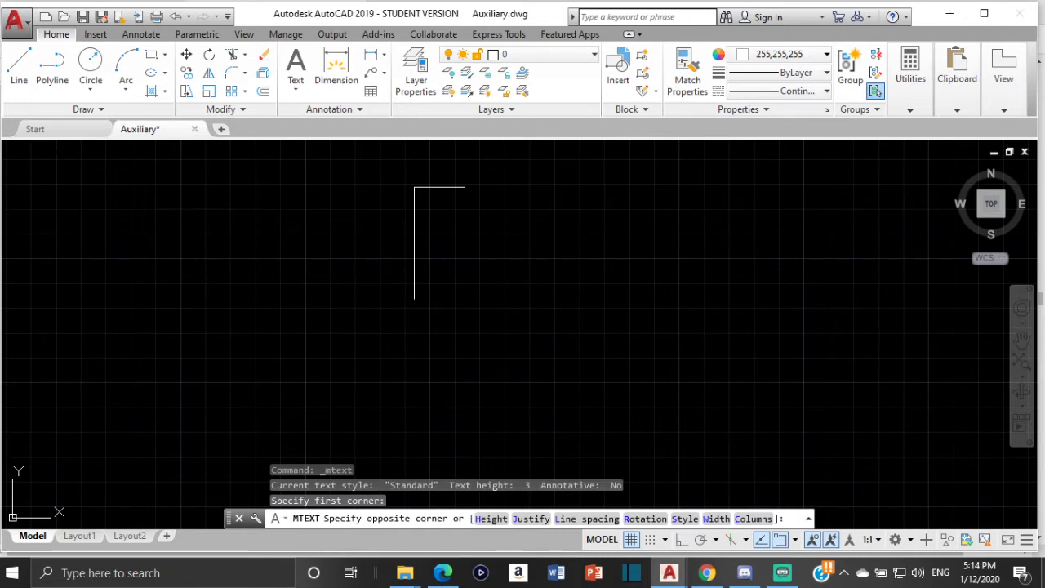
{"action": "left_click", "coordinate": [307, 279]}
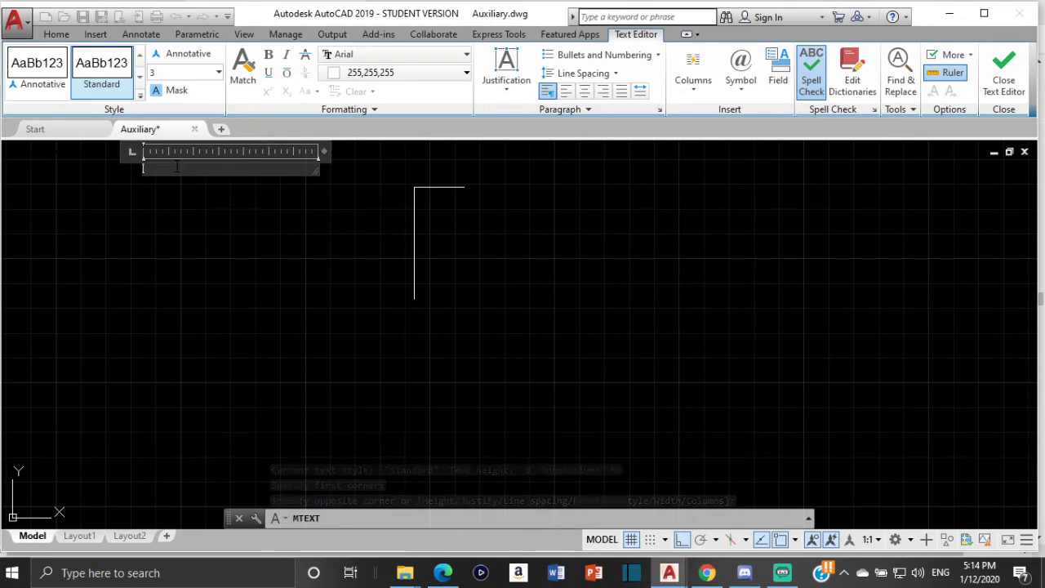
{"action": "key", "text": "Escape"}
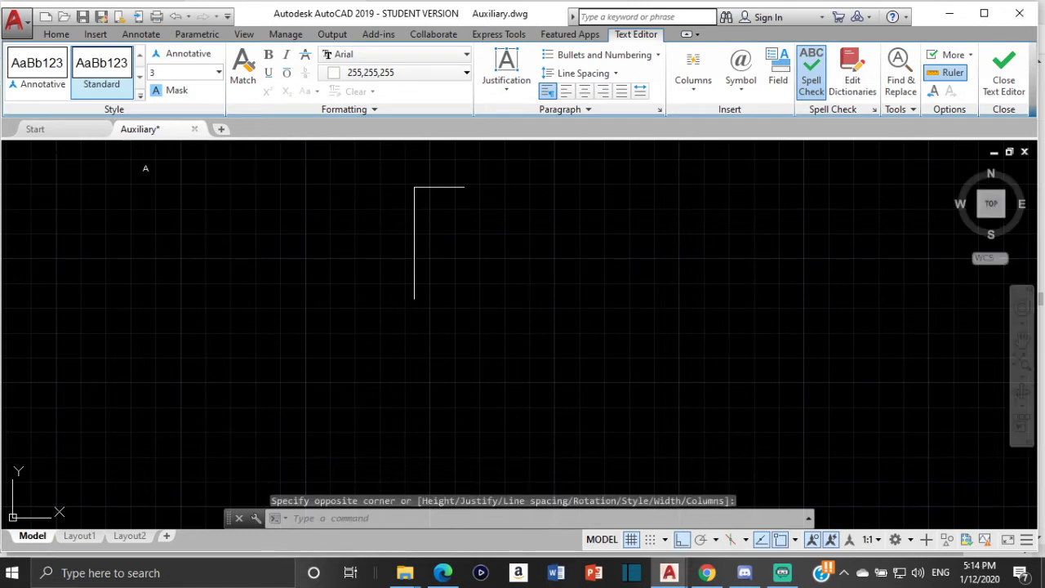
- Set label A's colour to Yellow
{"action": "left_click", "coordinate": [146, 169]}
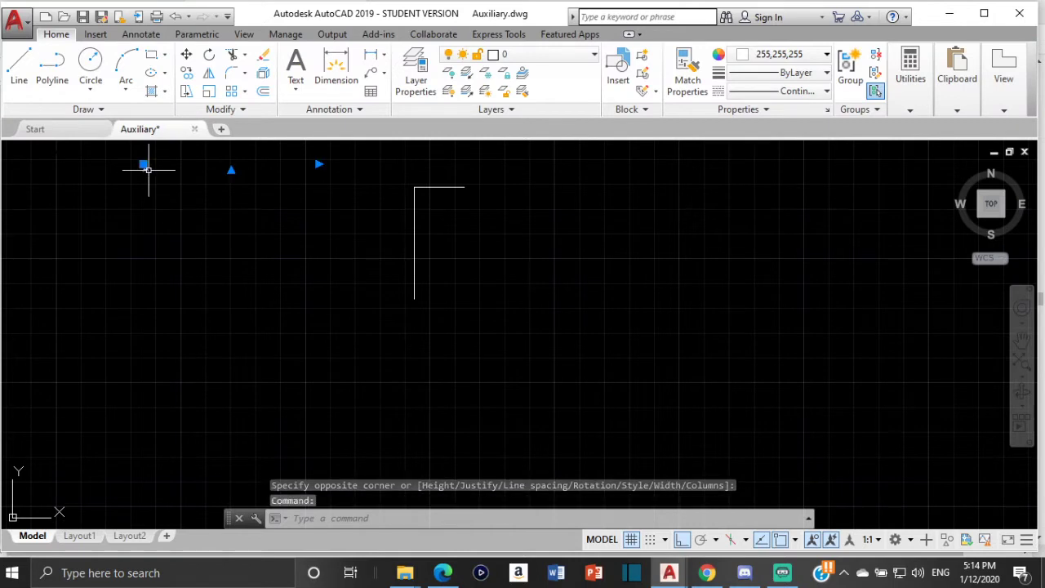
{"action": "left_click", "coordinate": [752, 55]}
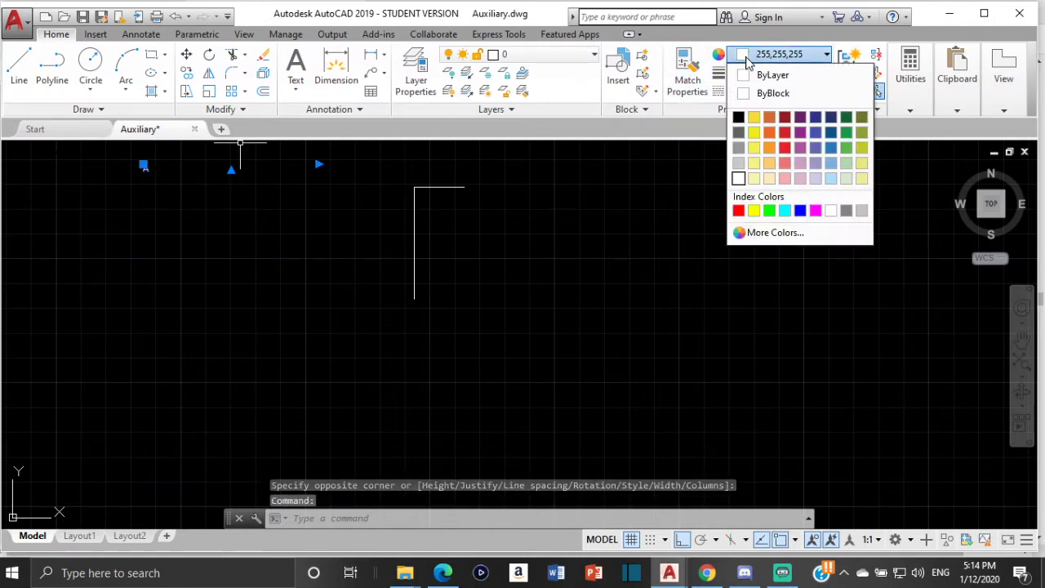
{"action": "left_click", "coordinate": [753, 206]}
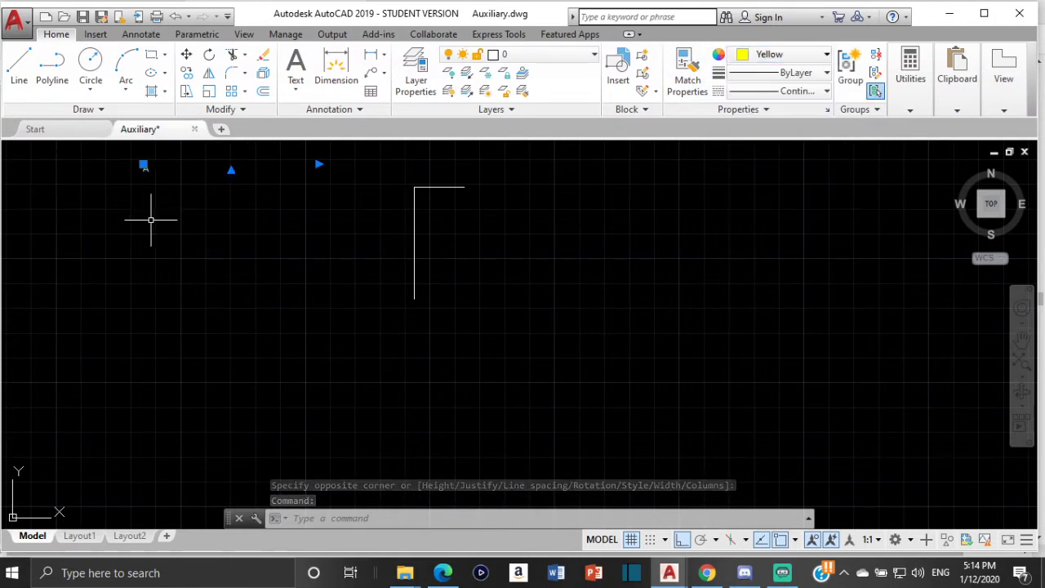
{"action": "key", "text": "Escape"}
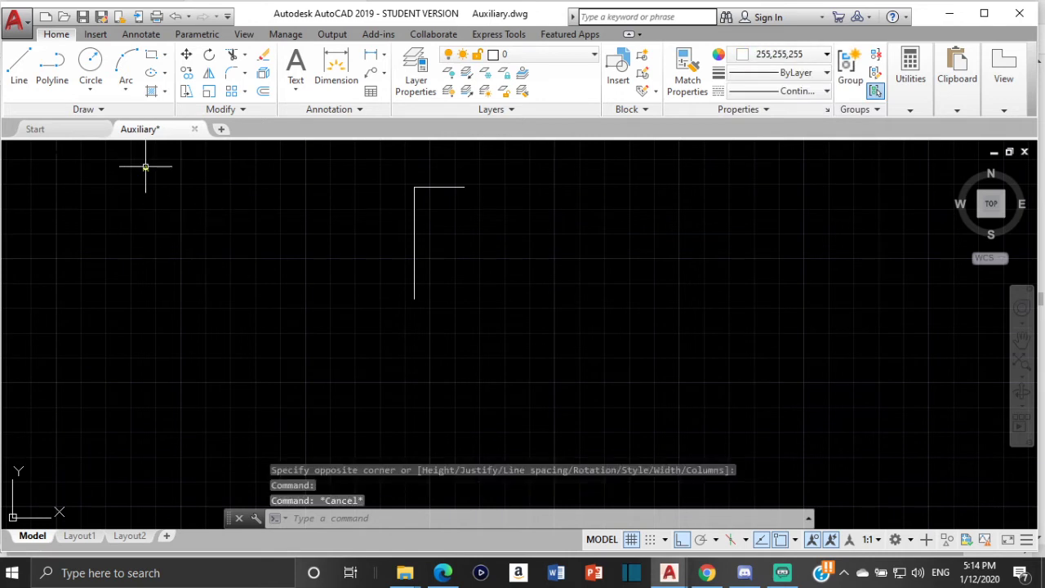
- With Ortho off, move label A to the corner of the L-shaped lines
{"action": "left_click", "coordinate": [144, 164]}
{"action": "type", "text": "m"}
{"action": "key", "text": "Return"}
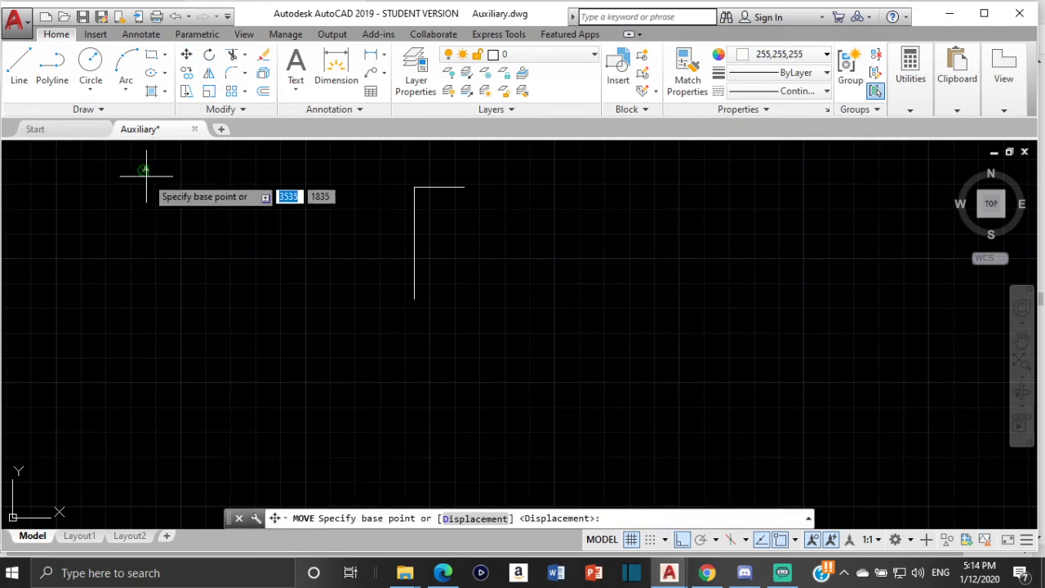
{"action": "left_click", "coordinate": [145, 168]}
{"action": "scroll", "coordinate": [375, 205], "scroll_direction": "up", "scroll_amount": 2}
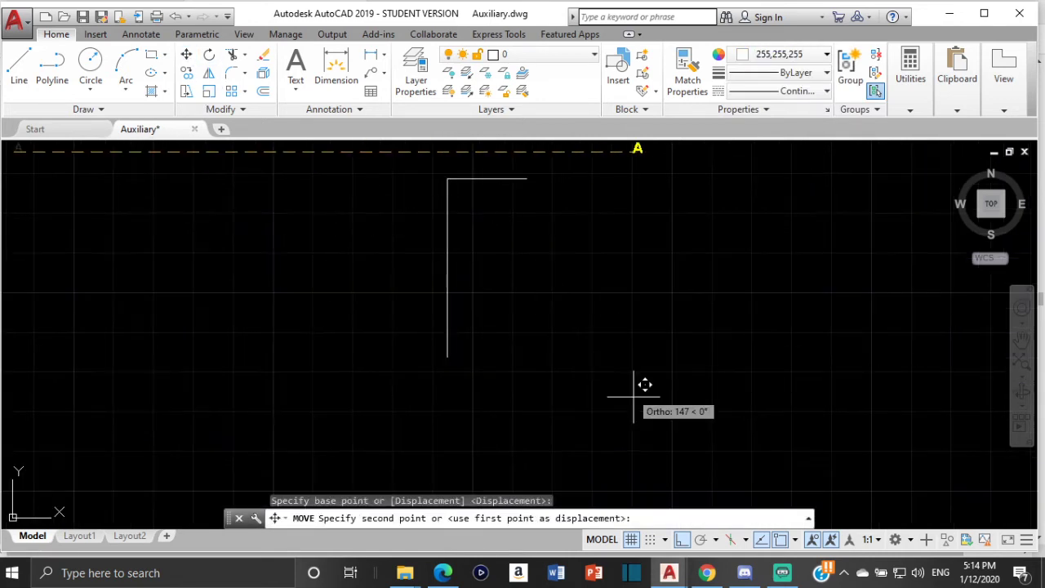
{"action": "left_click", "coordinate": [683, 540]}
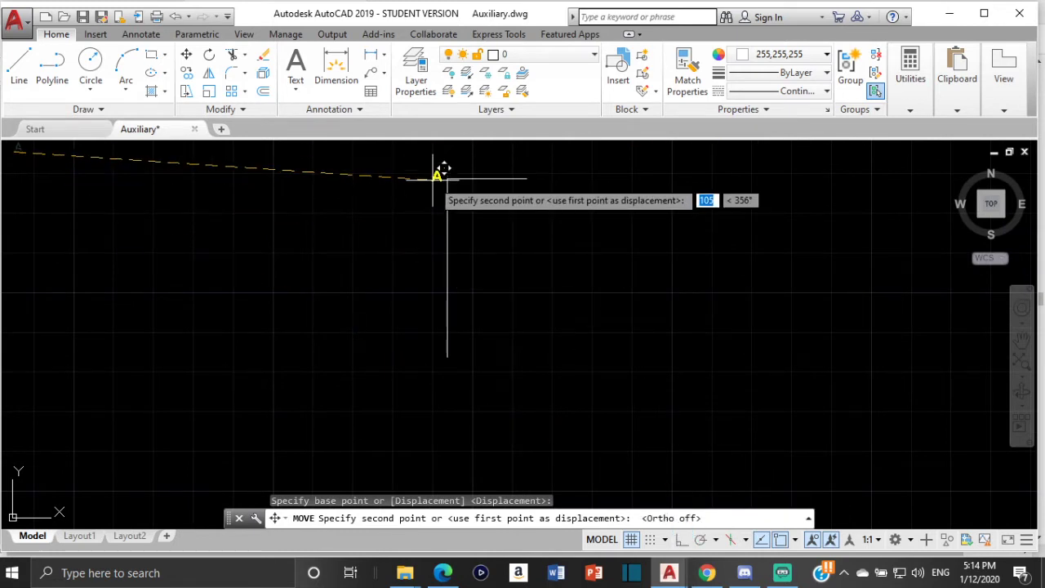
{"action": "left_click", "coordinate": [437, 172]}
- Copy label A to the right end of the top line
{"action": "left_click", "coordinate": [438, 173]}
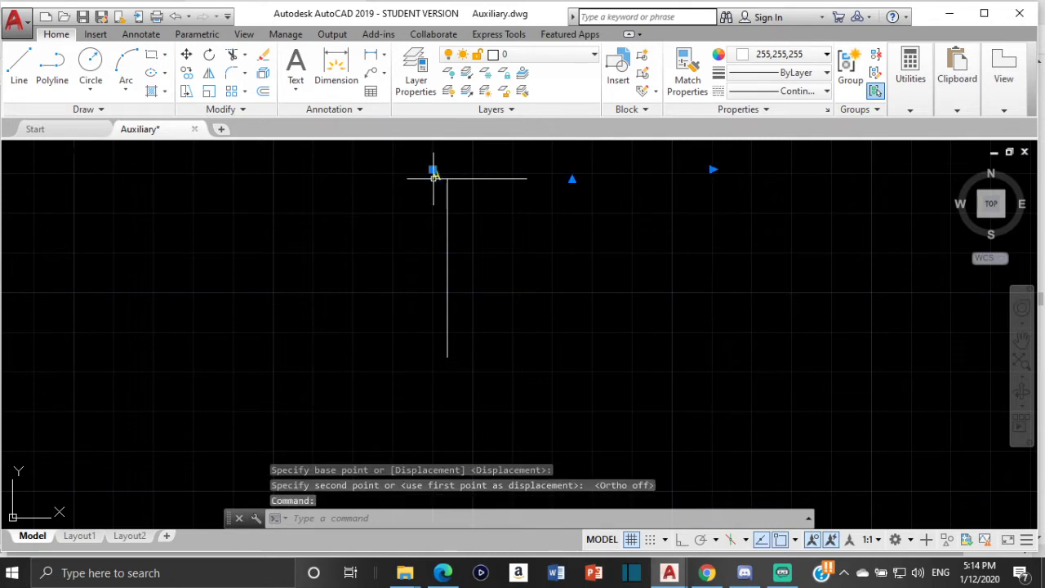
{"action": "left_click", "coordinate": [186, 73]}
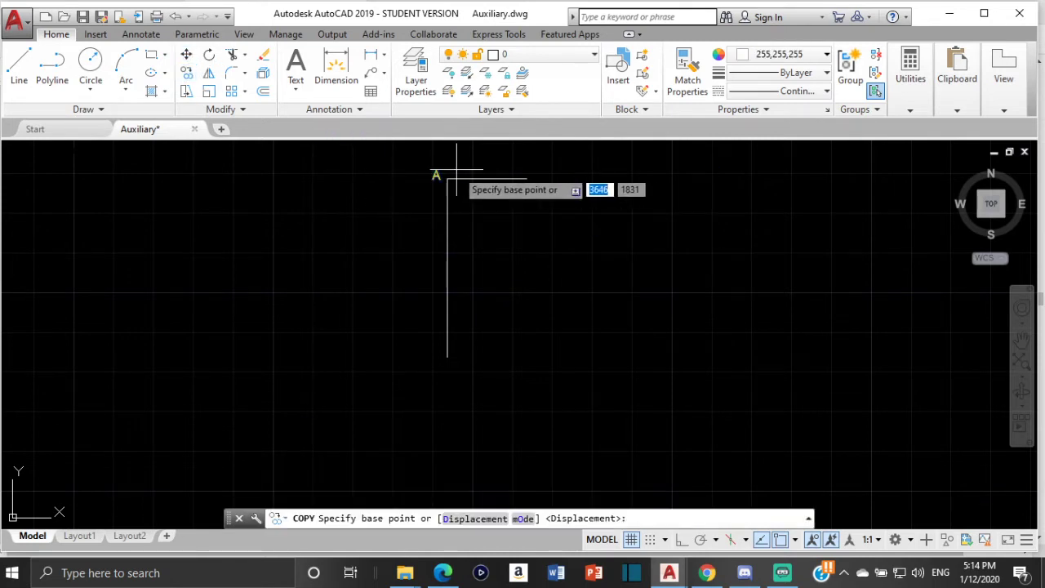
{"action": "left_click", "coordinate": [436, 172]}
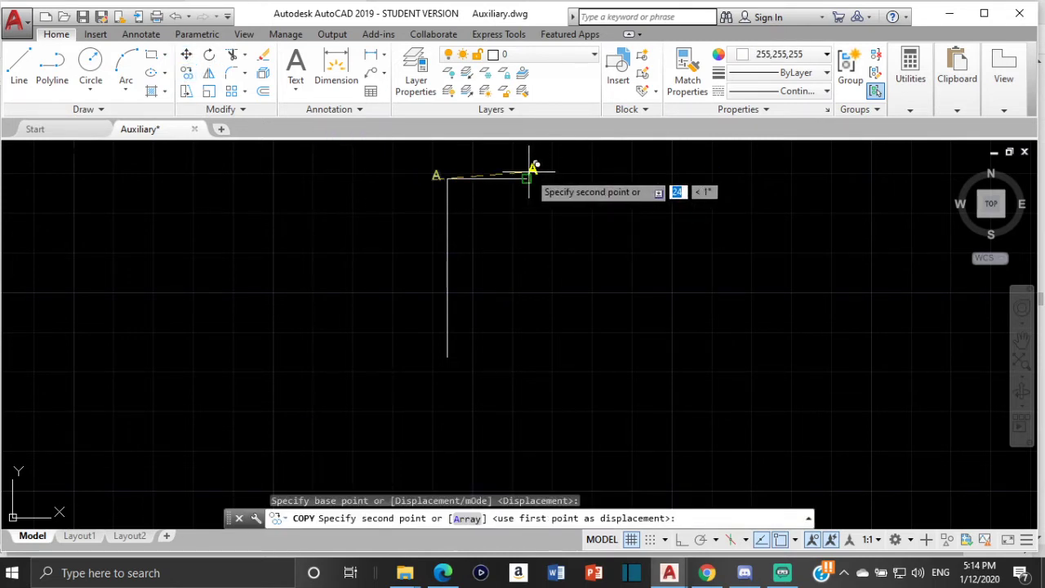
{"action": "left_click", "coordinate": [531, 165]}
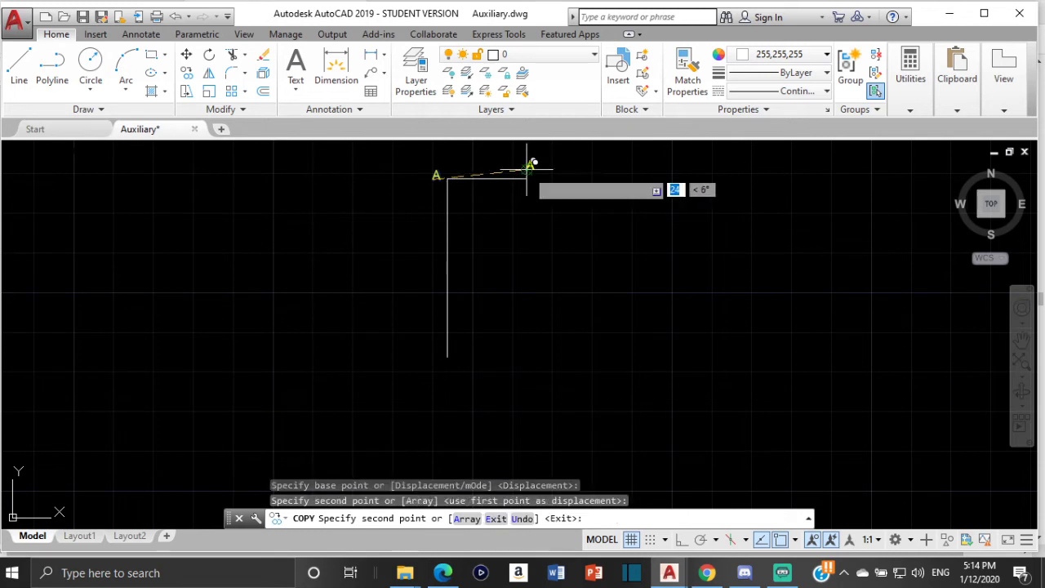
- Place another copy of A below the vertical line and relabel the copies B and D
{"action": "left_click", "coordinate": [434, 356]}
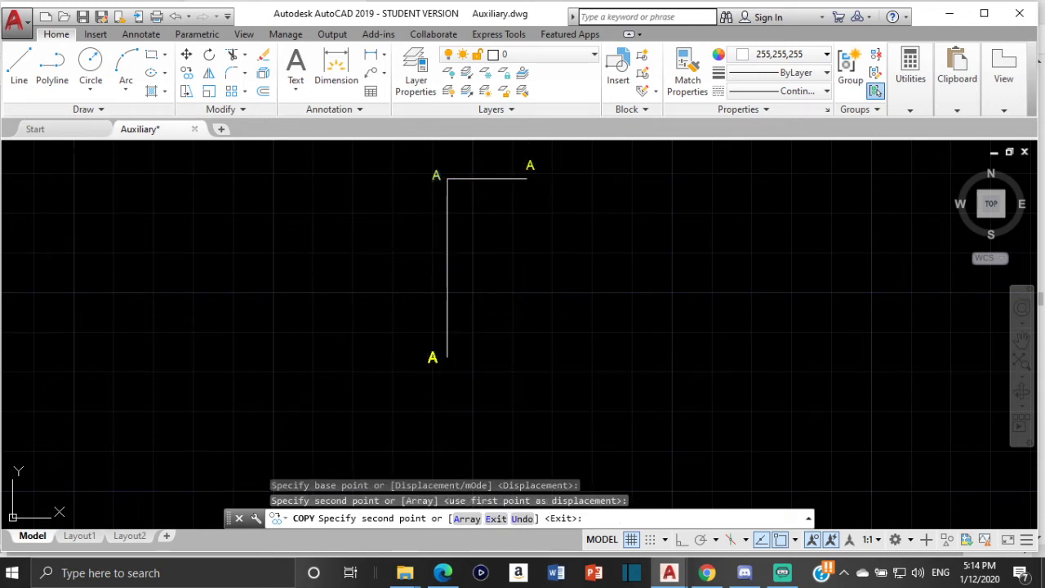
{"action": "key", "text": "Escape"}
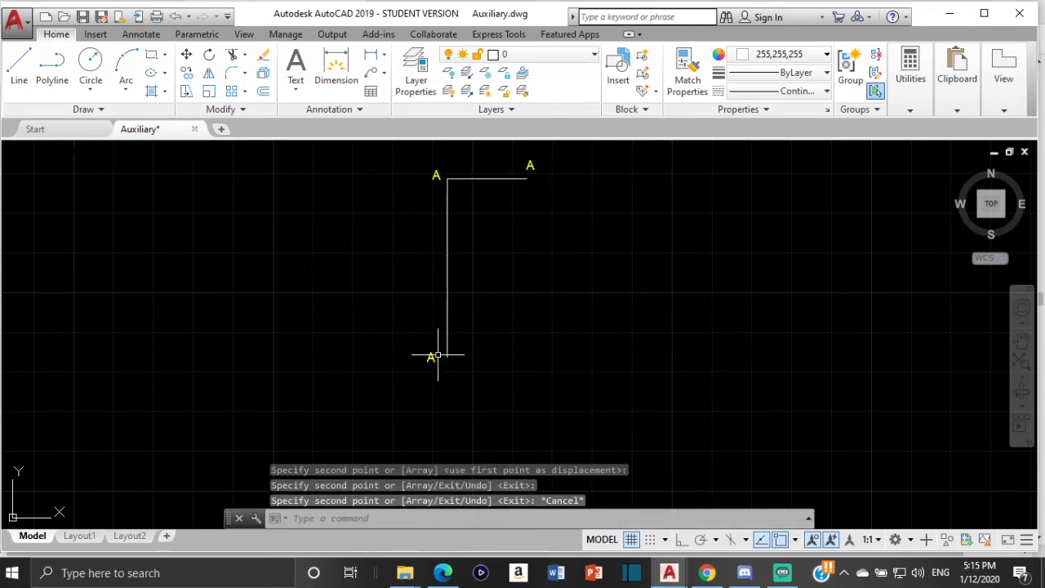
{"action": "left_click", "coordinate": [433, 357]}
{"action": "double_click", "coordinate": [431, 357]}
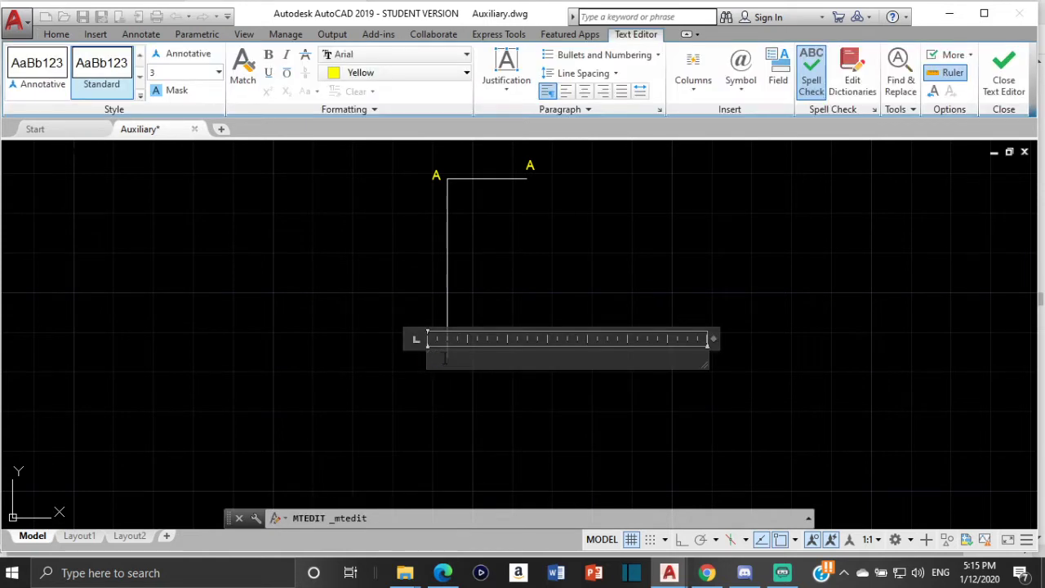
{"action": "type", "text": "B"}
{"action": "left_click", "coordinate": [438, 385]}
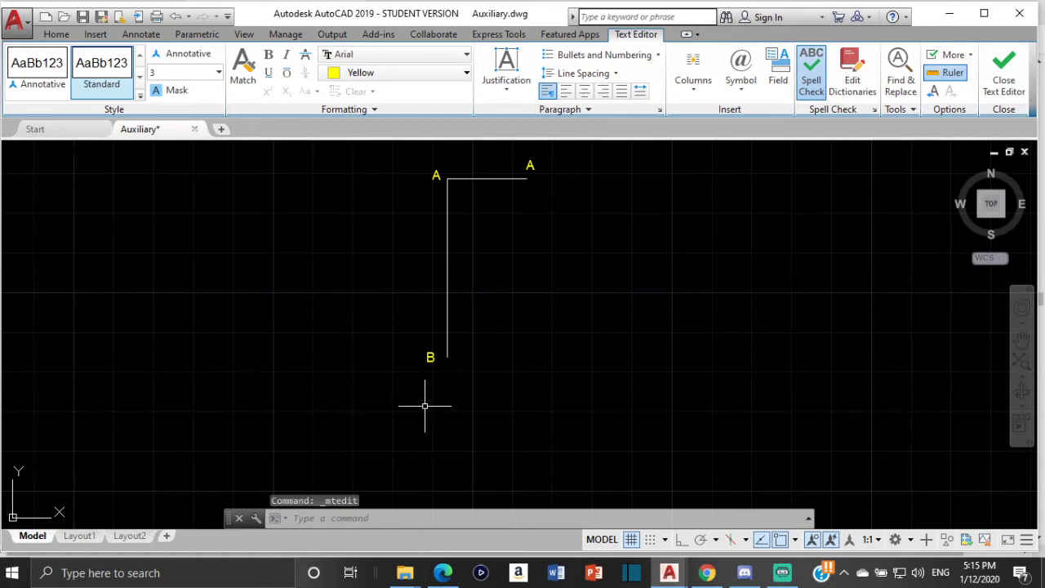
{"action": "double_click", "coordinate": [530, 166]}
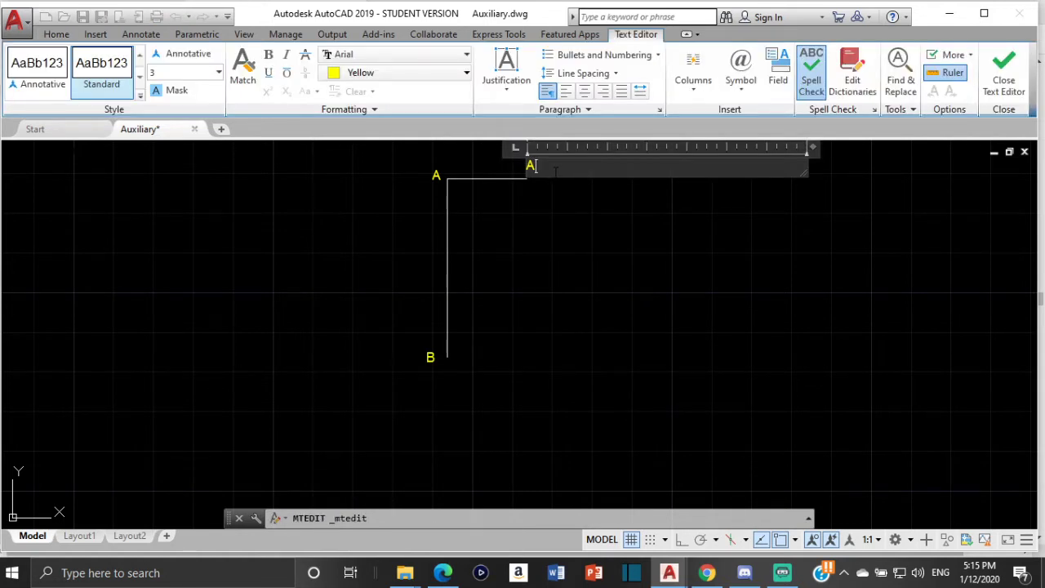
{"action": "type", "text": "D"}
{"action": "left_click", "coordinate": [419, 383]}
- Move label B beside the vertical line's lower end with Osnap off, then bring the PDF forward
{"action": "left_click", "coordinate": [430, 358]}
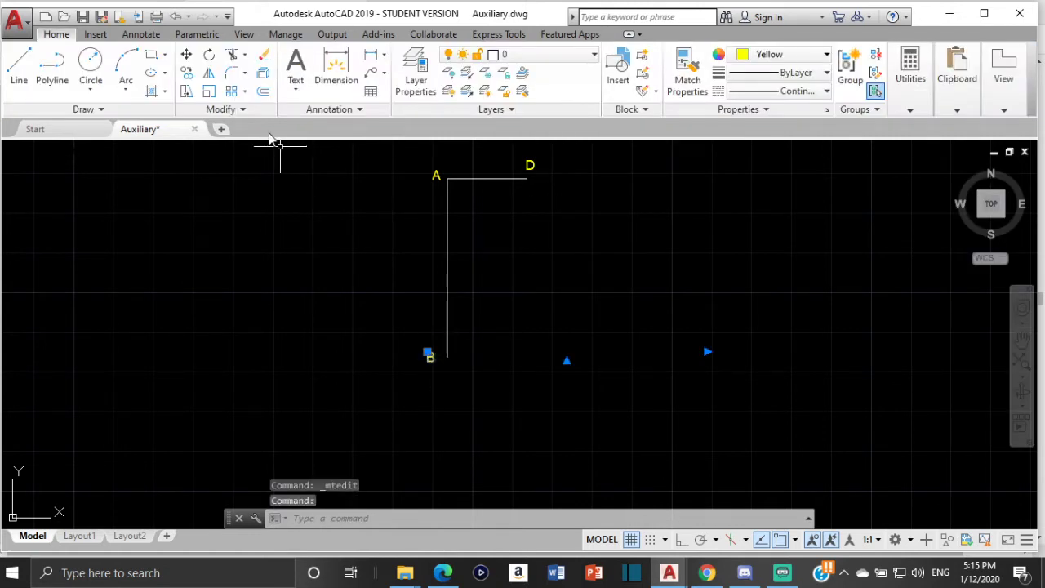
{"action": "left_click", "coordinate": [186, 54]}
{"action": "left_click", "coordinate": [429, 355]}
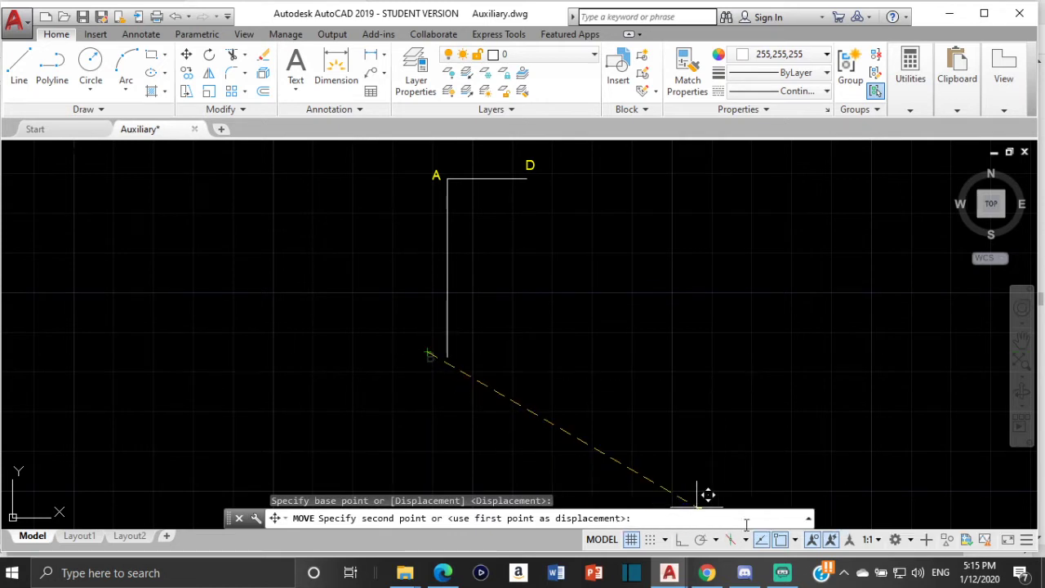
{"action": "left_click", "coordinate": [780, 538]}
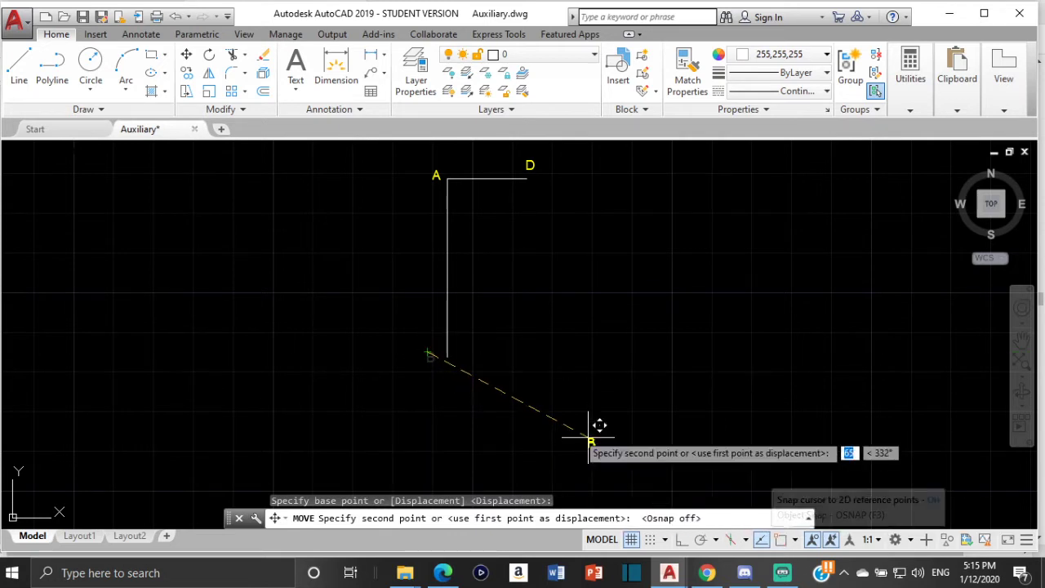
{"action": "left_click", "coordinate": [441, 354]}
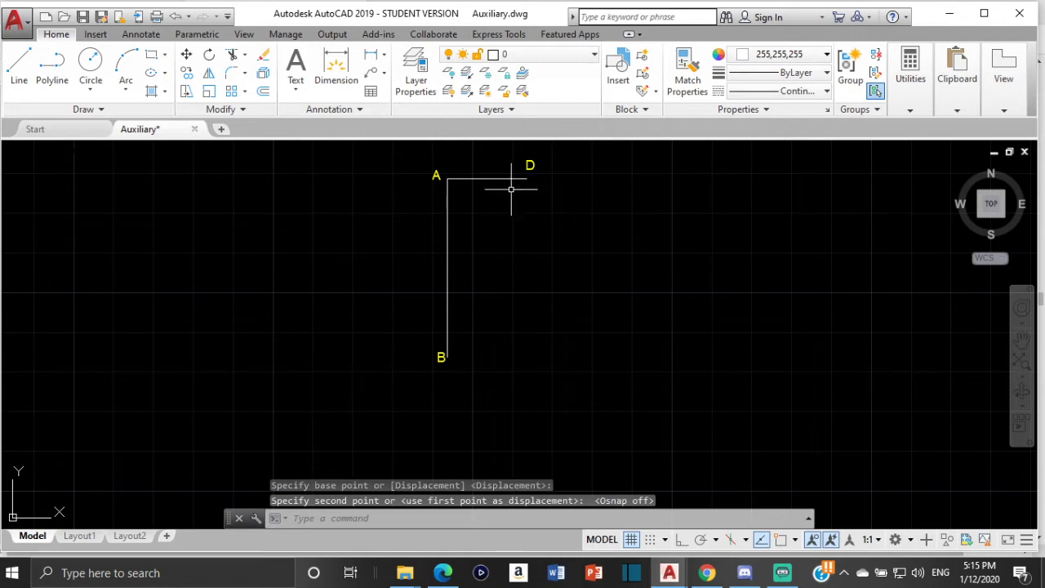
{"action": "left_click", "coordinate": [529, 165]}
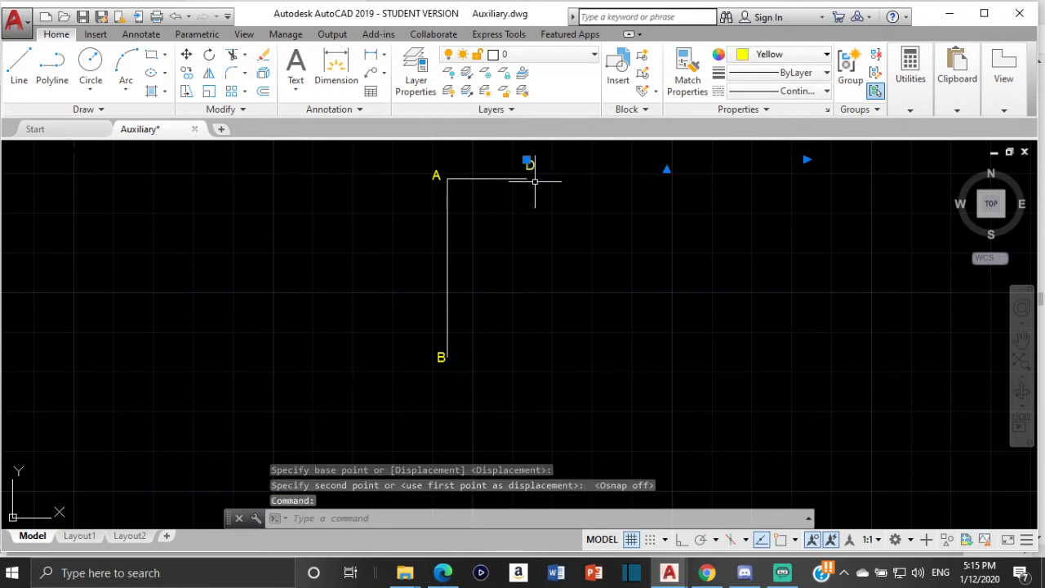
{"action": "left_click", "coordinate": [186, 57]}
{"action": "left_click", "coordinate": [529, 168]}
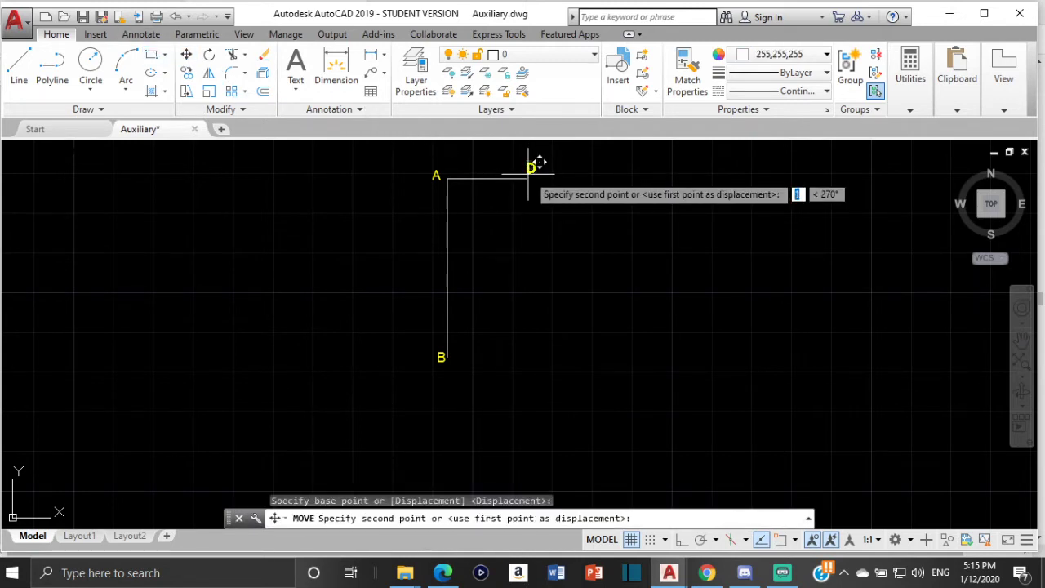
{"action": "left_click", "coordinate": [530, 168]}
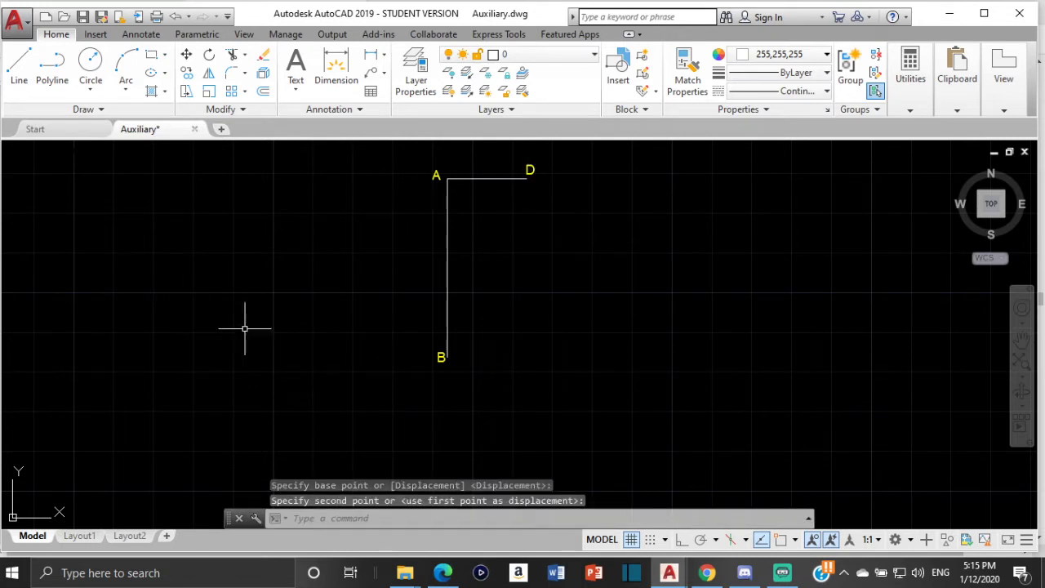
{"action": "key", "text": "Escape"}
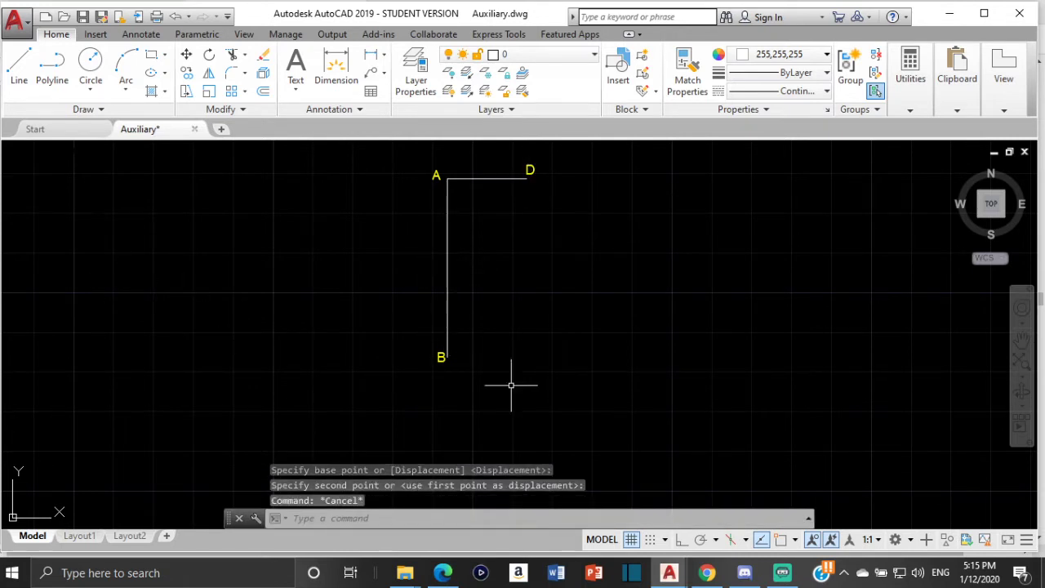
{"action": "left_click", "coordinate": [443, 574]}
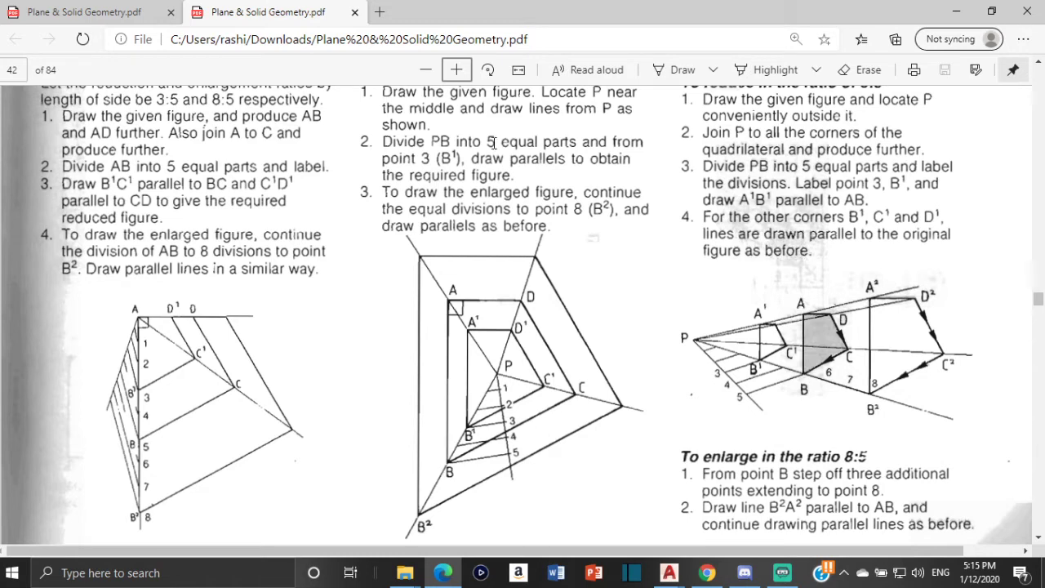
- Read the Radial lines Method A steps in the PDF, then return to AutoCAD
{"action": "scroll", "coordinate": [493, 143], "scroll_direction": "up", "scroll_amount": 3}
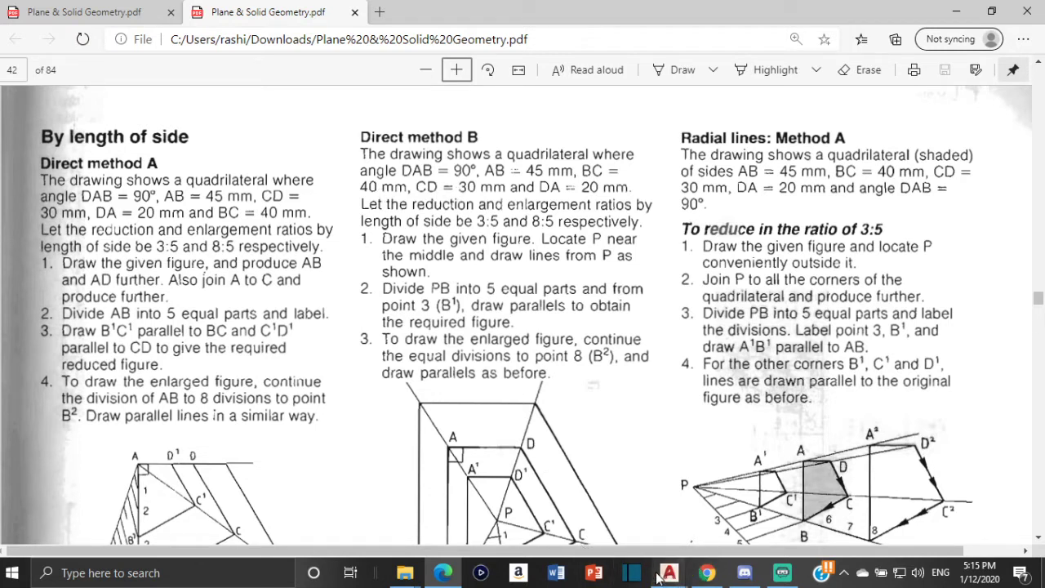
{"action": "mouse_move", "coordinate": [664, 576]}
{"action": "left_click", "coordinate": [604, 518]}
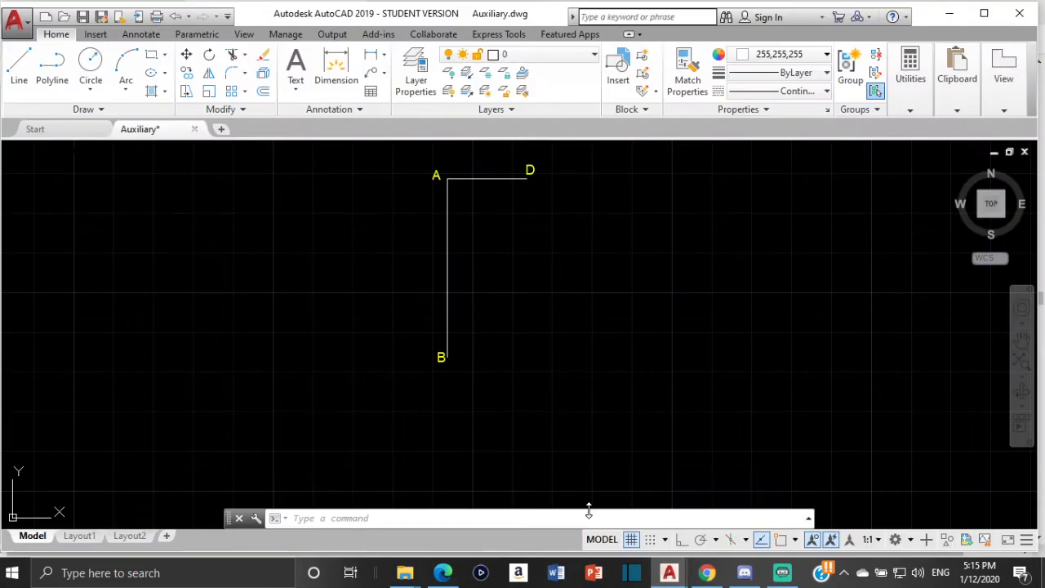
- With Osnap on, draw a radius-40 circle centred on B
{"action": "left_click", "coordinate": [90, 63]}
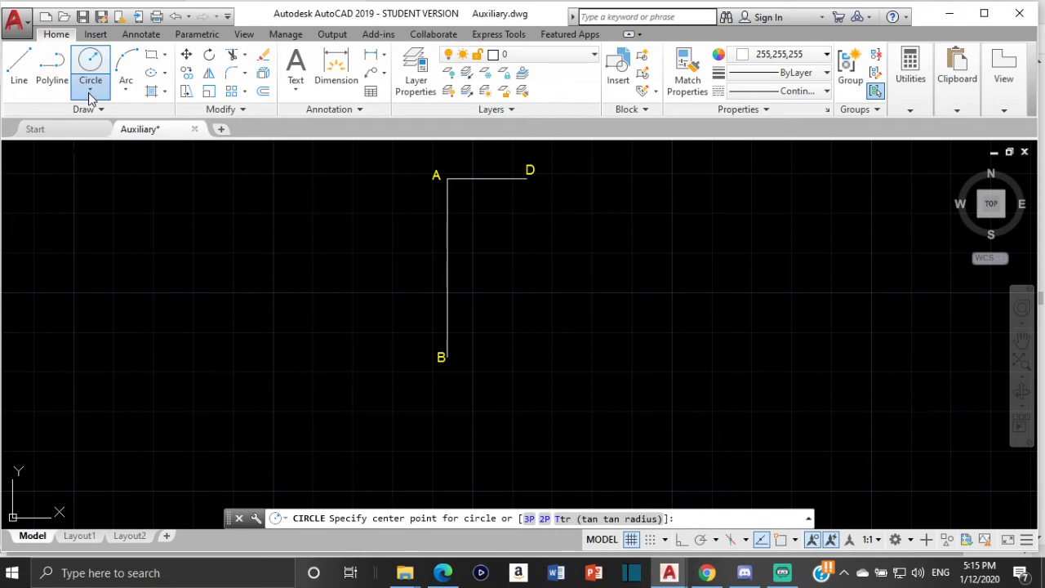
{"action": "left_click", "coordinate": [92, 98]}
{"action": "left_click", "coordinate": [90, 61]}
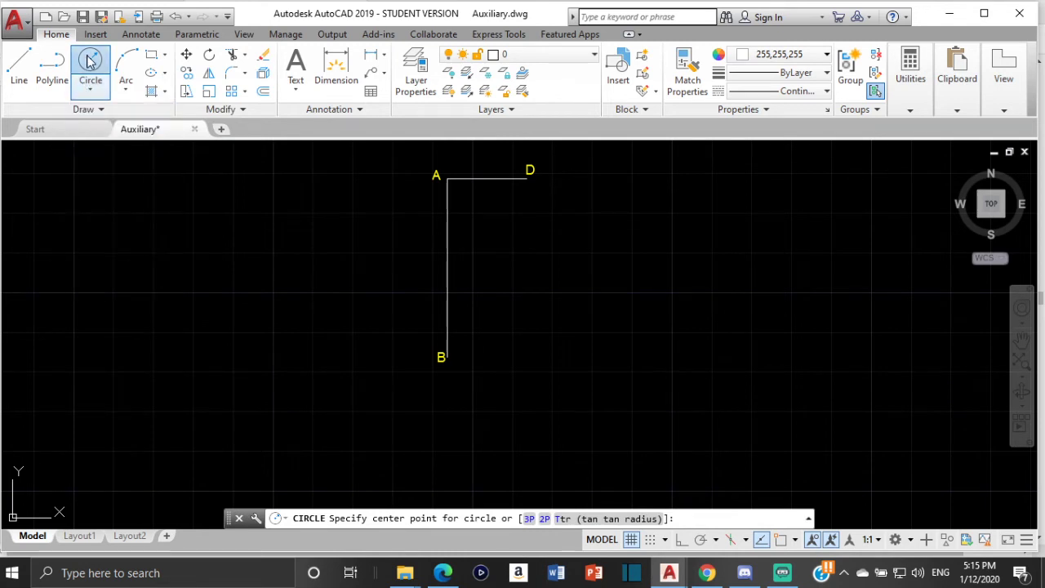
{"action": "scroll", "coordinate": [473, 374], "scroll_direction": "up", "scroll_amount": 3}
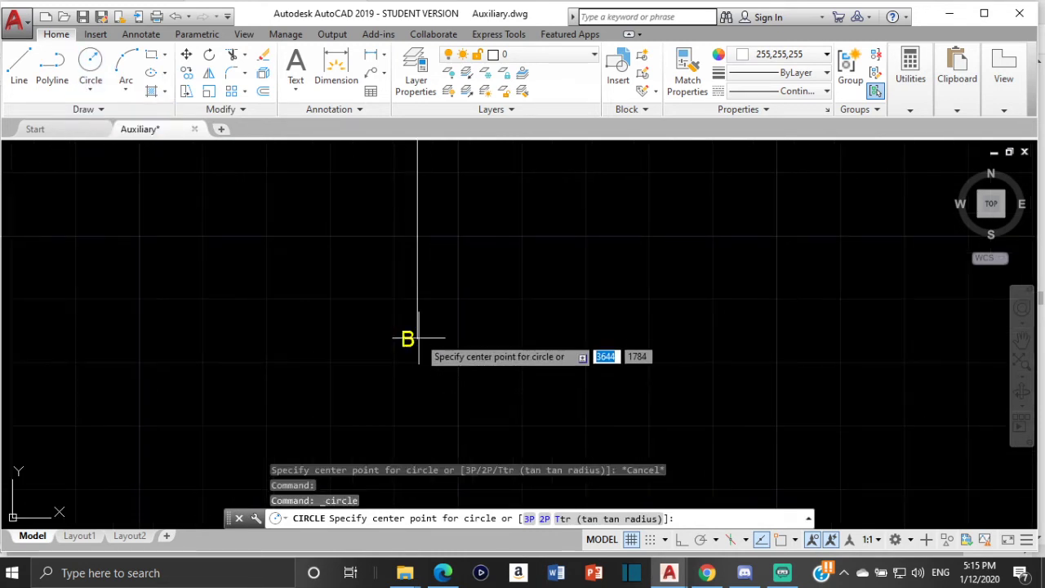
{"action": "left_click", "coordinate": [779, 539]}
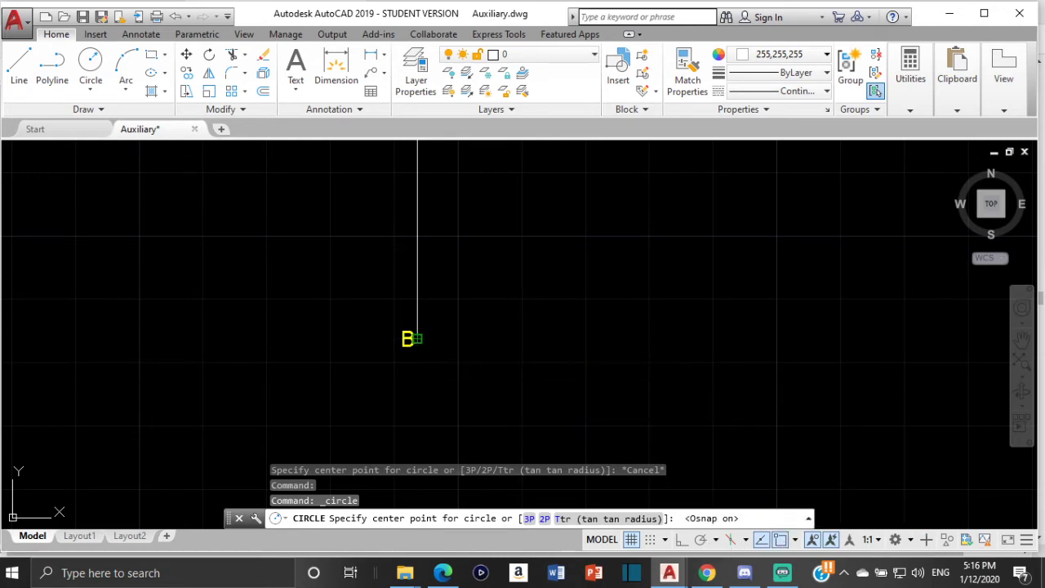
{"action": "left_click", "coordinate": [417, 338]}
{"action": "scroll", "coordinate": [711, 226], "scroll_direction": "down", "scroll_amount": 3}
{"action": "middle_click_drag", "start_coordinate": [711, 227], "coordinate": [629, 311]}
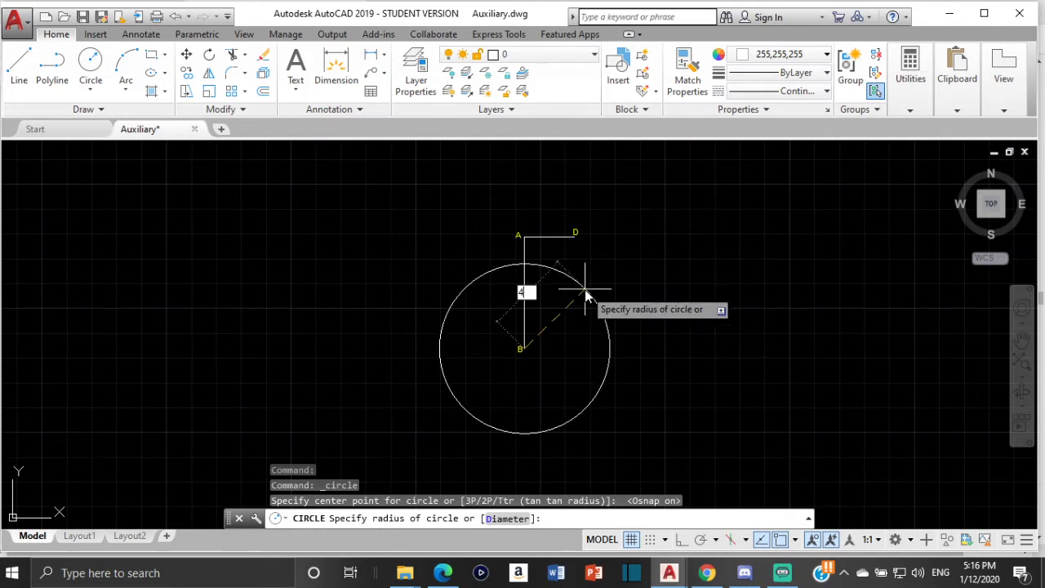
{"action": "type", "text": "40"}
{"action": "key", "text": "Return"}
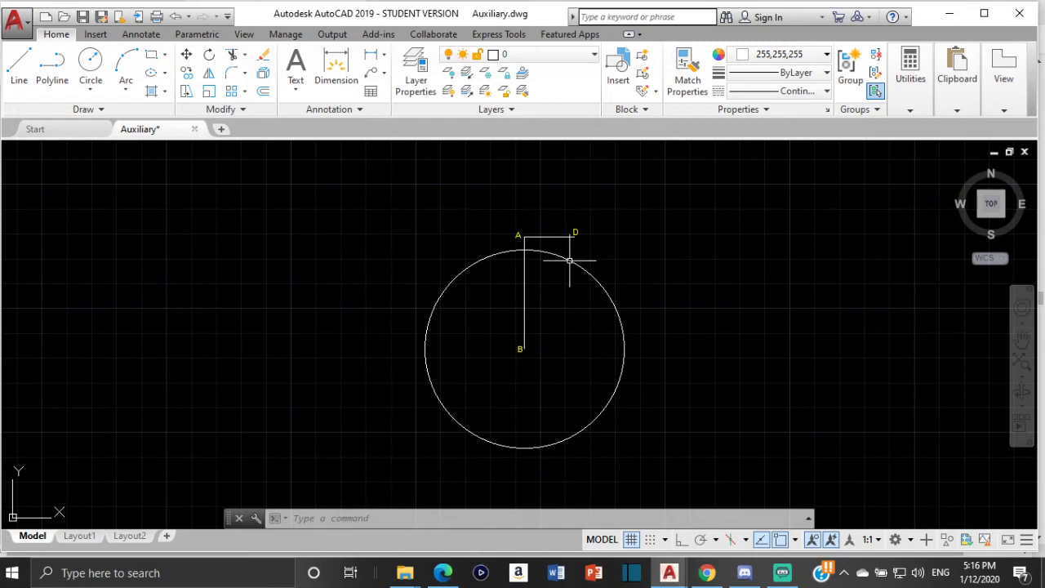
- Draw a radius-30 circle centred on D
{"action": "left_click", "coordinate": [91, 62]}
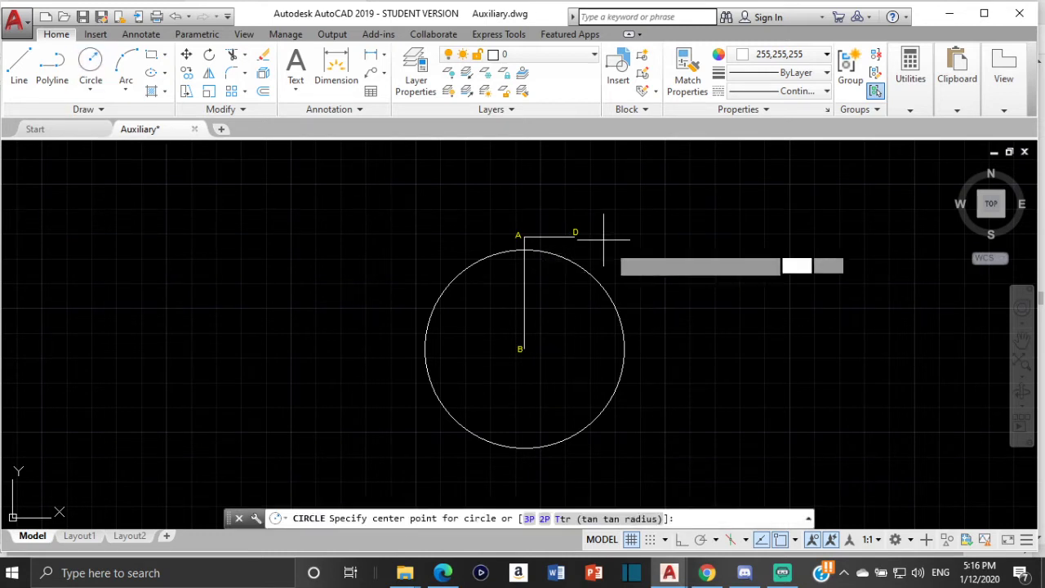
{"action": "scroll", "coordinate": [572, 237], "scroll_direction": "up", "scroll_amount": 4}
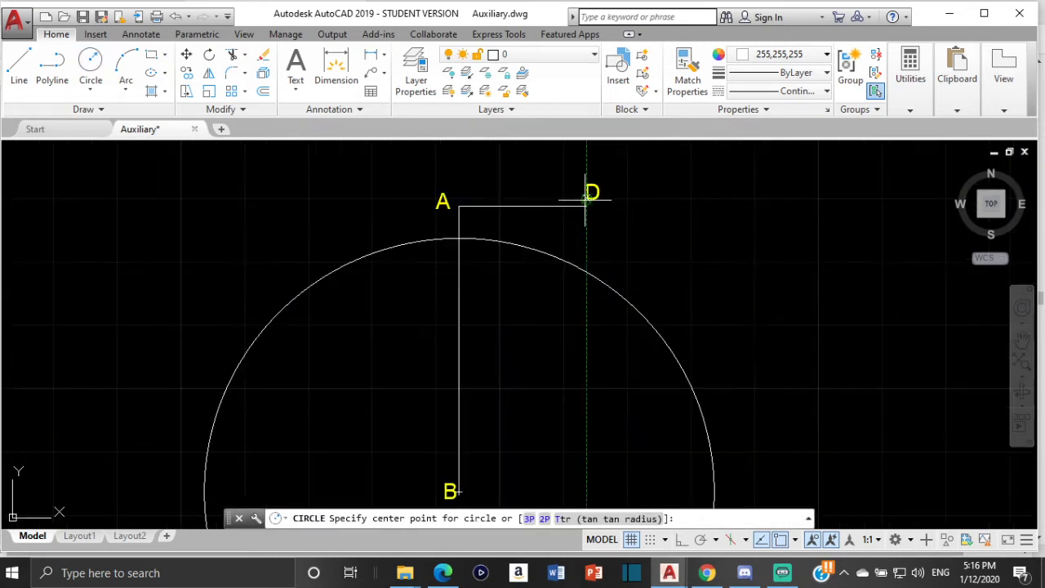
{"action": "scroll", "coordinate": [588, 196], "scroll_direction": "up", "scroll_amount": 3}
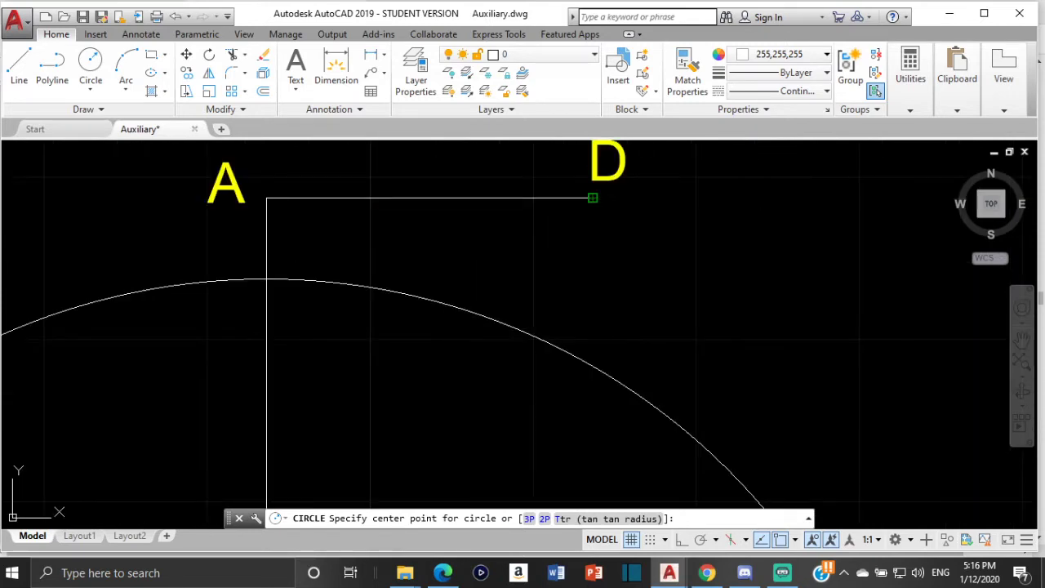
{"action": "left_click", "coordinate": [593, 197]}
{"action": "middle_click_drag", "start_coordinate": [653, 432], "coordinate": [606, 310]}
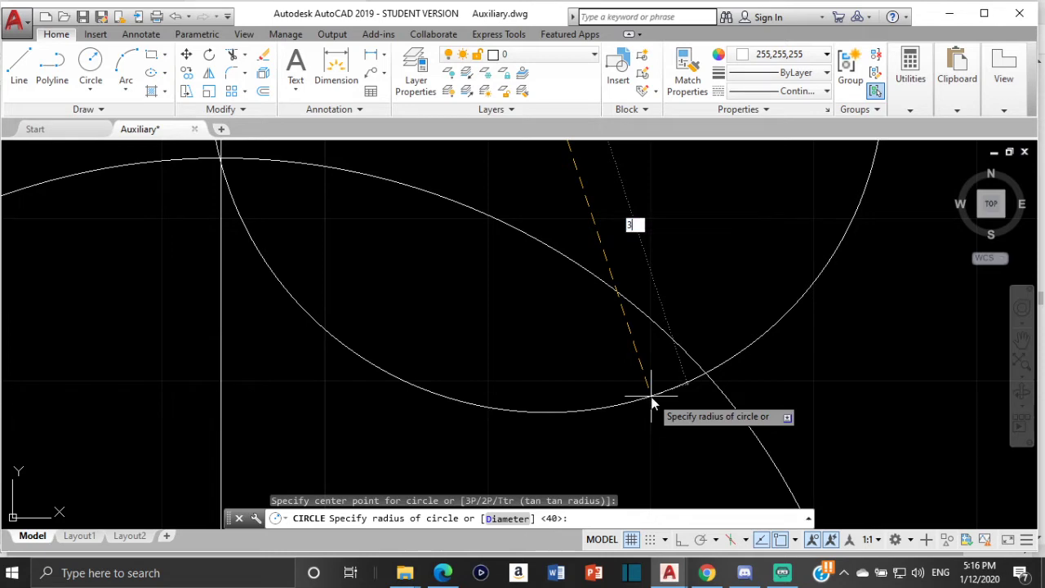
{"action": "key", "text": "Return"}
{"action": "scroll", "coordinate": [612, 355], "scroll_direction": "down", "scroll_amount": 5}
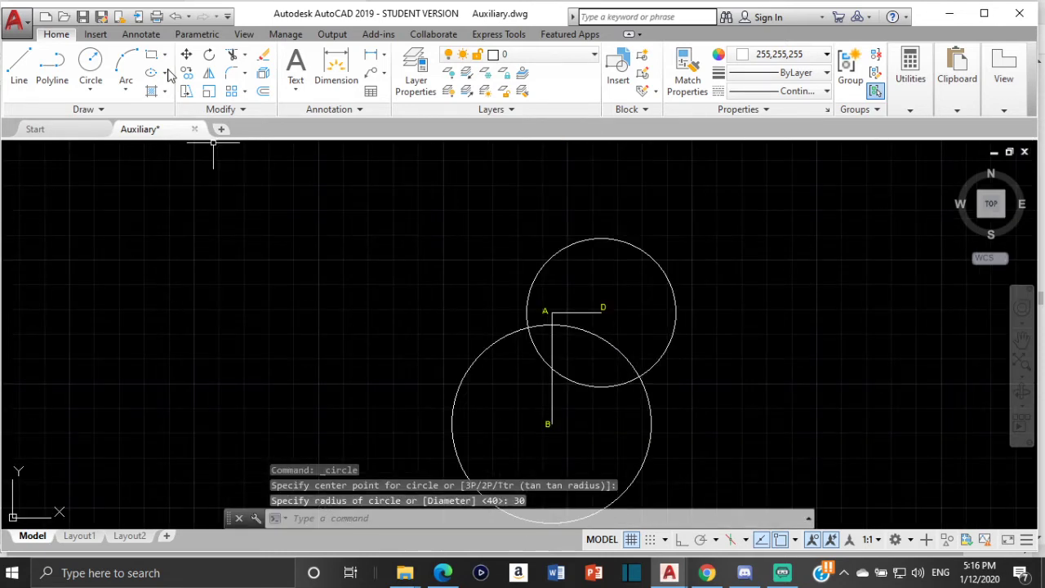
{"action": "scroll", "coordinate": [665, 408], "scroll_direction": "up", "scroll_amount": 2}
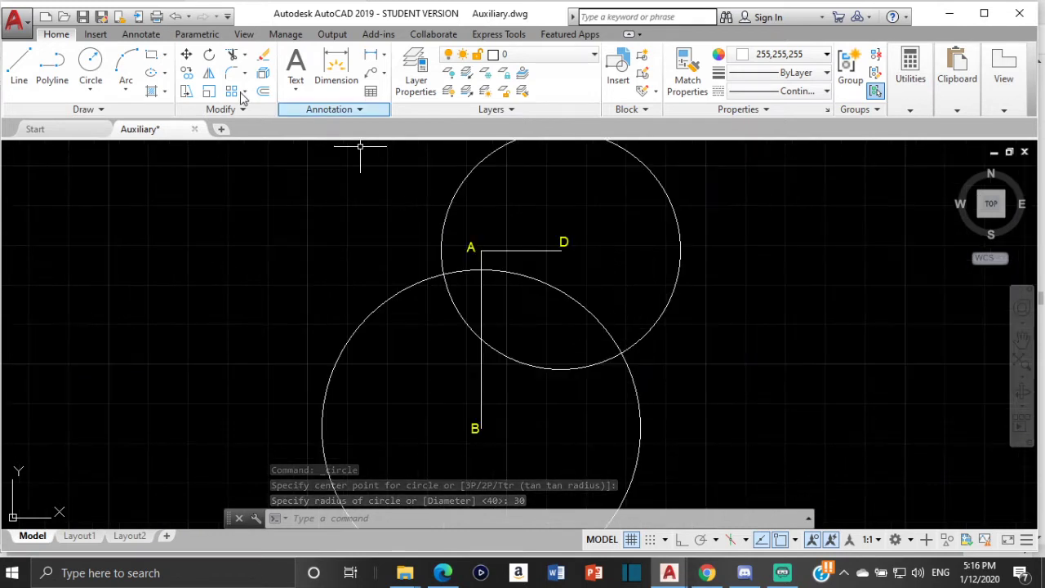
- Draw lines from D to the circles' lower intersection and on to B
{"action": "left_click", "coordinate": [19, 69]}
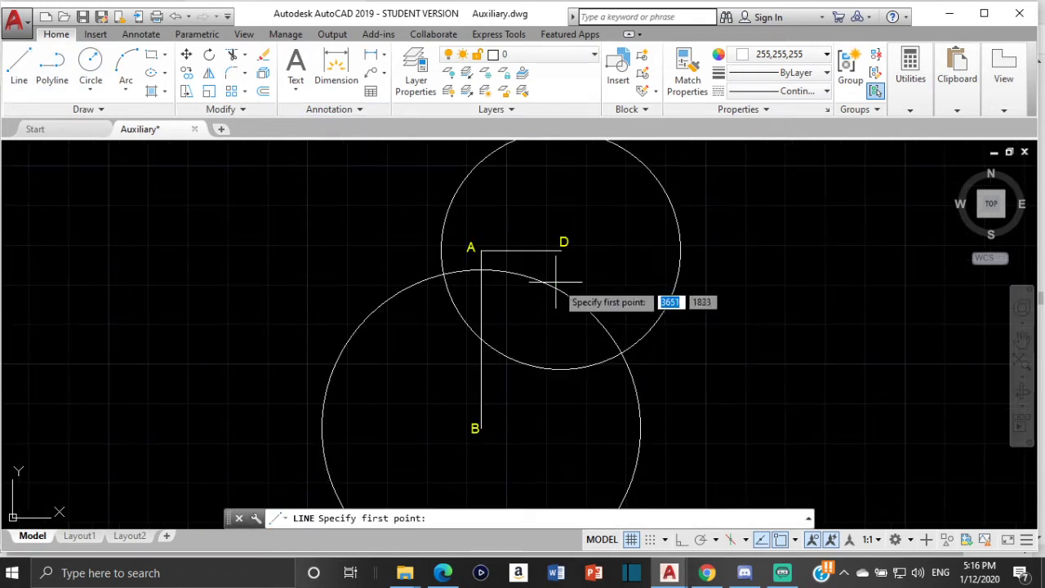
{"action": "left_click", "coordinate": [563, 242]}
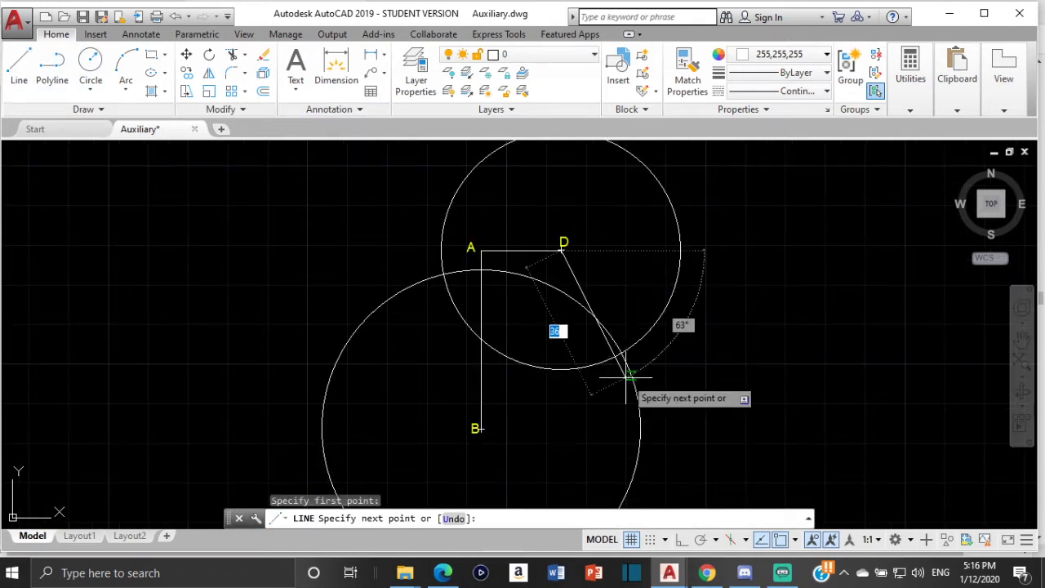
{"action": "scroll", "coordinate": [625, 359], "scroll_direction": "up", "scroll_amount": 3}
{"action": "left_click", "coordinate": [611, 283]}
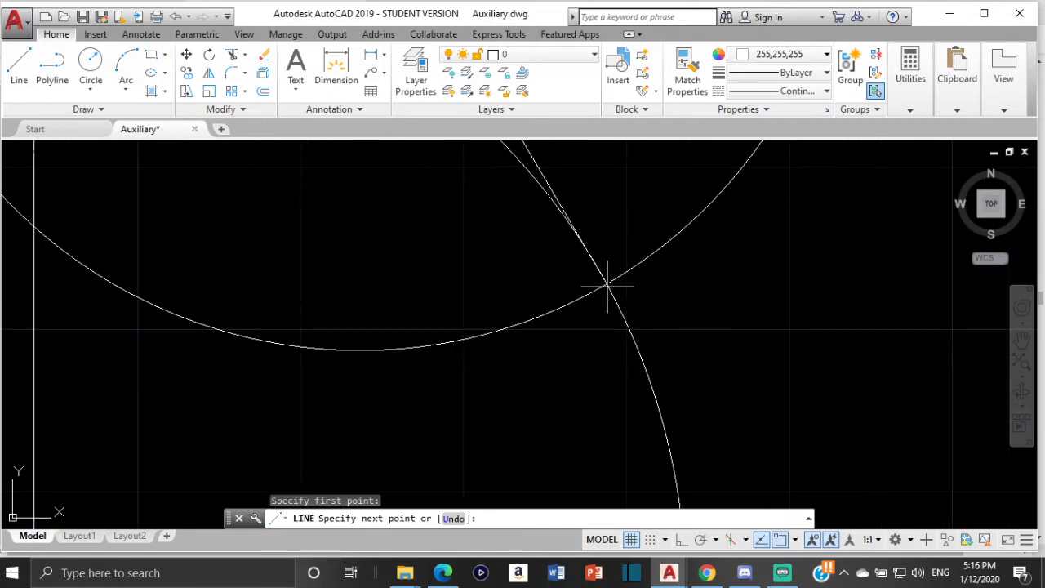
{"action": "scroll", "coordinate": [510, 402], "scroll_direction": "down", "scroll_amount": 2}
{"action": "scroll", "coordinate": [327, 359], "scroll_direction": "up", "scroll_amount": 3}
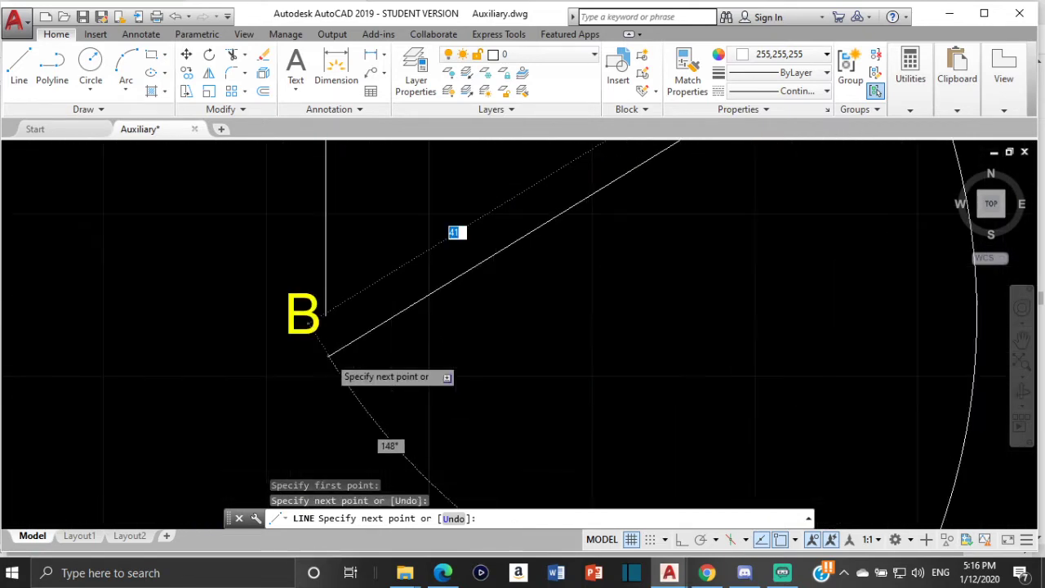
{"action": "left_click", "coordinate": [318, 254]}
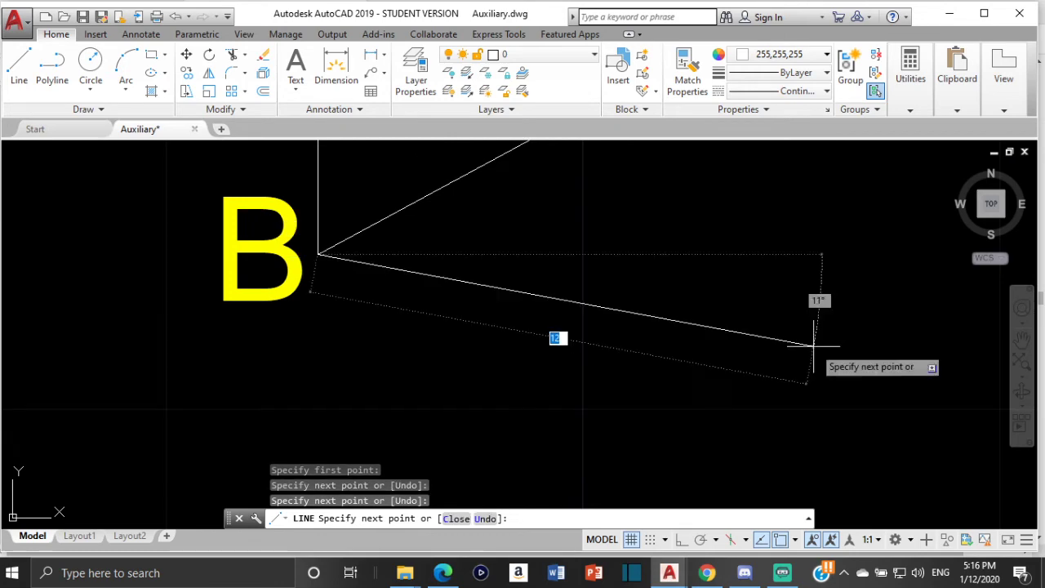
{"action": "key", "text": "Escape"}
{"action": "scroll", "coordinate": [805, 373], "scroll_direction": "down", "scroll_amount": 5}
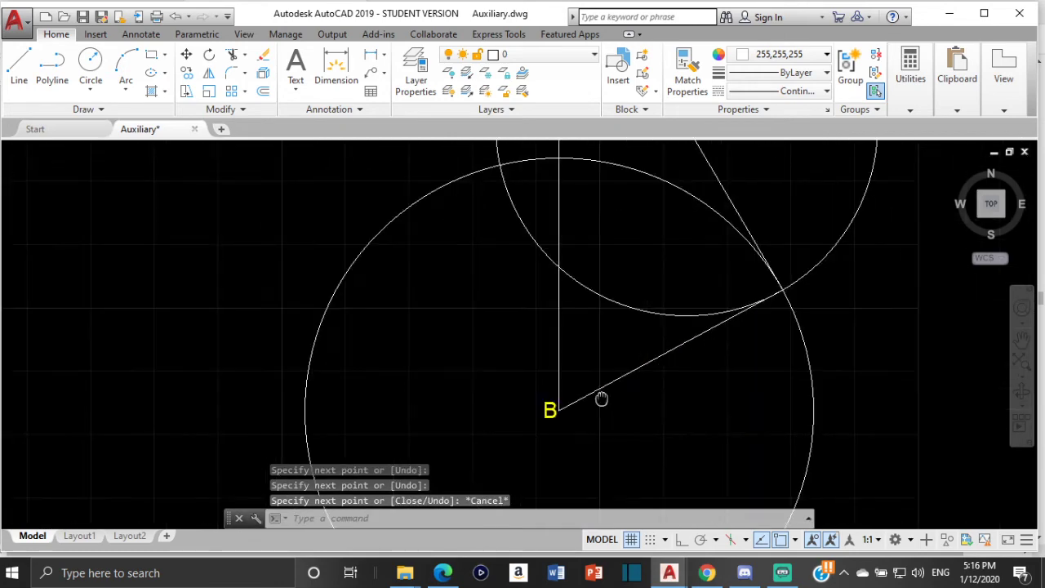
{"action": "scroll", "coordinate": [583, 366], "scroll_direction": "down", "scroll_amount": 2}
{"action": "scroll", "coordinate": [583, 366], "scroll_direction": "up", "scroll_amount": 4}
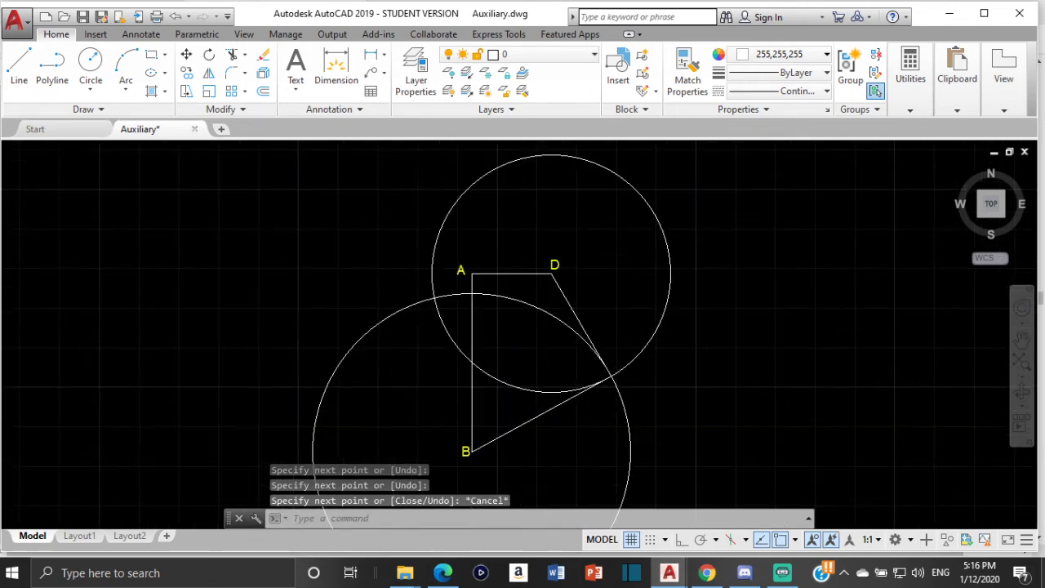
- Change both circles' colour to grey
{"action": "left_click", "coordinate": [634, 355]}
{"action": "left_click", "coordinate": [642, 354]}
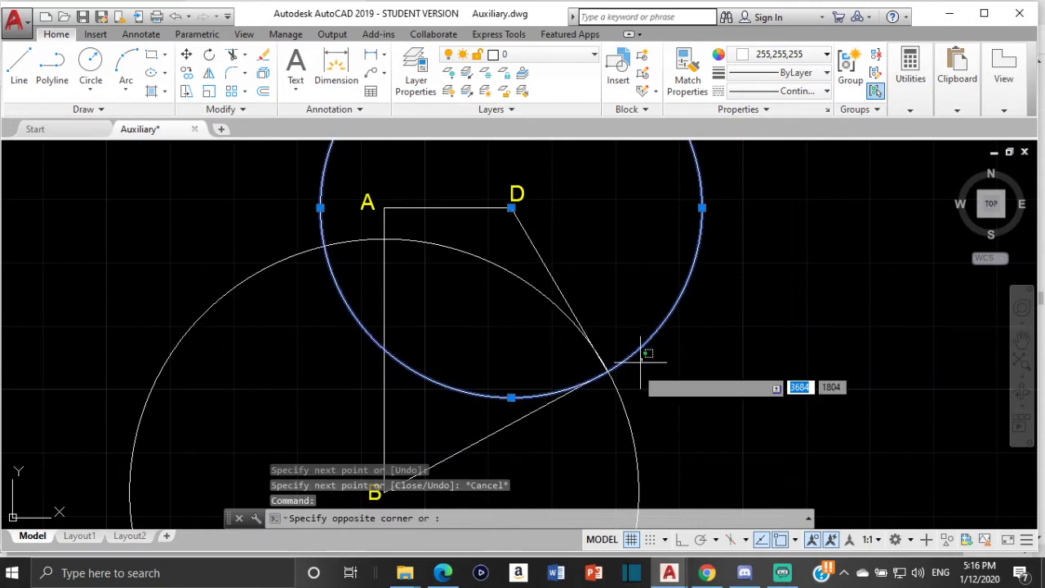
{"action": "left_click", "coordinate": [629, 403]}
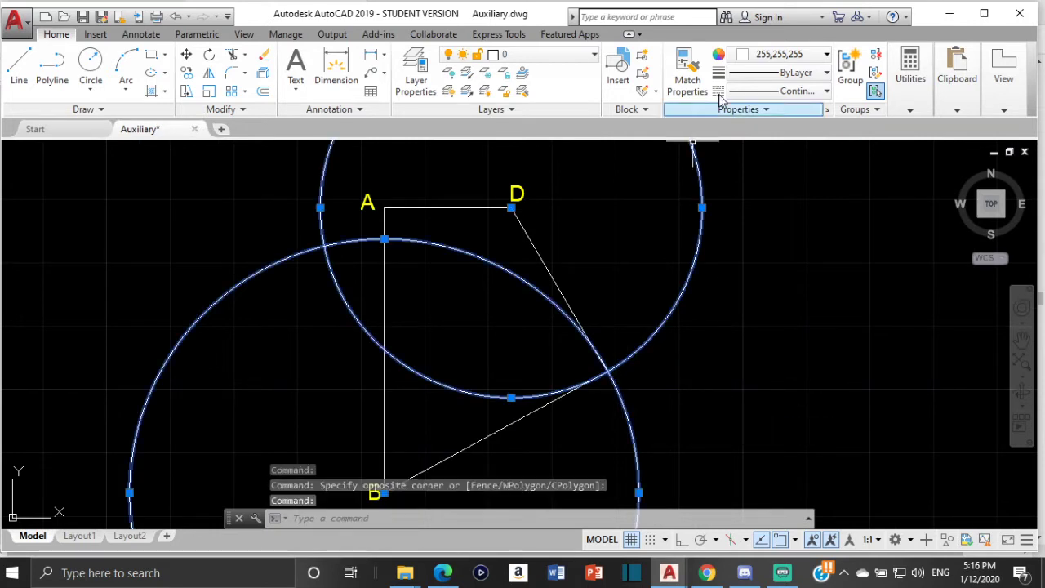
{"action": "left_click", "coordinate": [759, 55]}
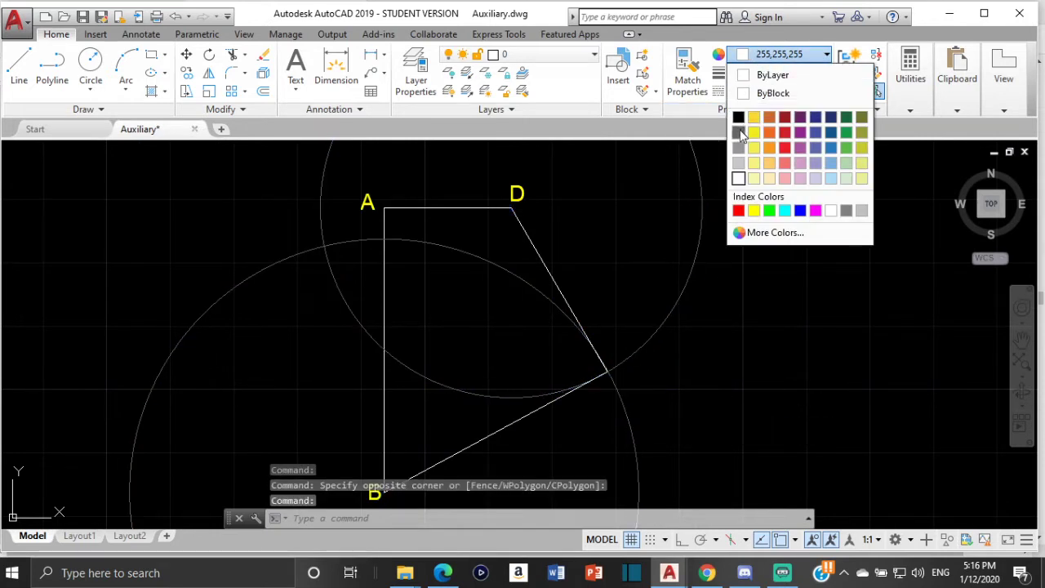
{"action": "left_click", "coordinate": [738, 132]}
{"action": "key", "text": "Escape"}
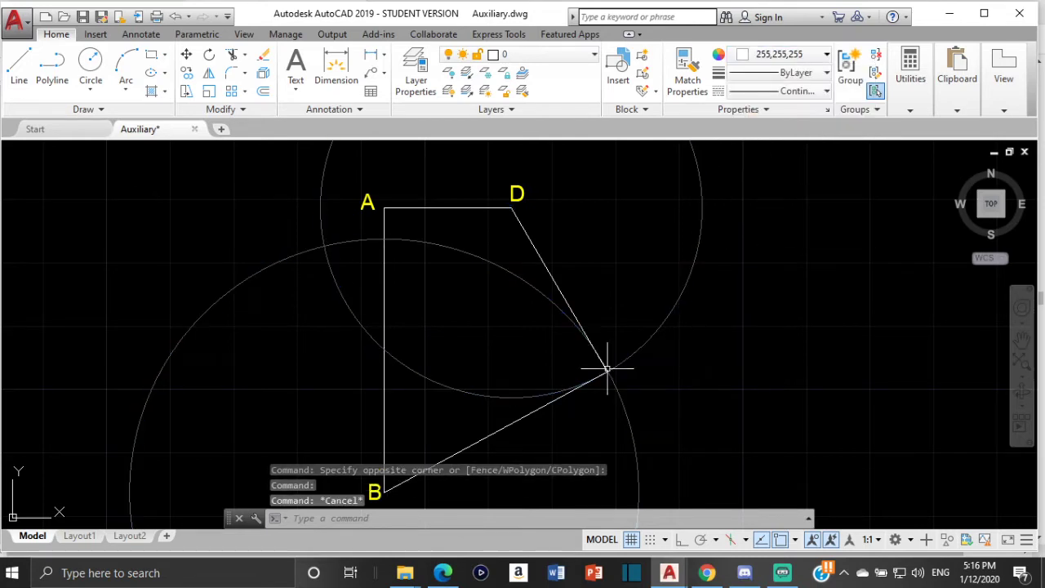
{"action": "scroll", "coordinate": [607, 367], "scroll_direction": "down", "scroll_amount": 2}
{"action": "scroll", "coordinate": [541, 384], "scroll_direction": "down", "scroll_amount": 2}
{"action": "scroll", "coordinate": [541, 378], "scroll_direction": "up", "scroll_amount": 4}
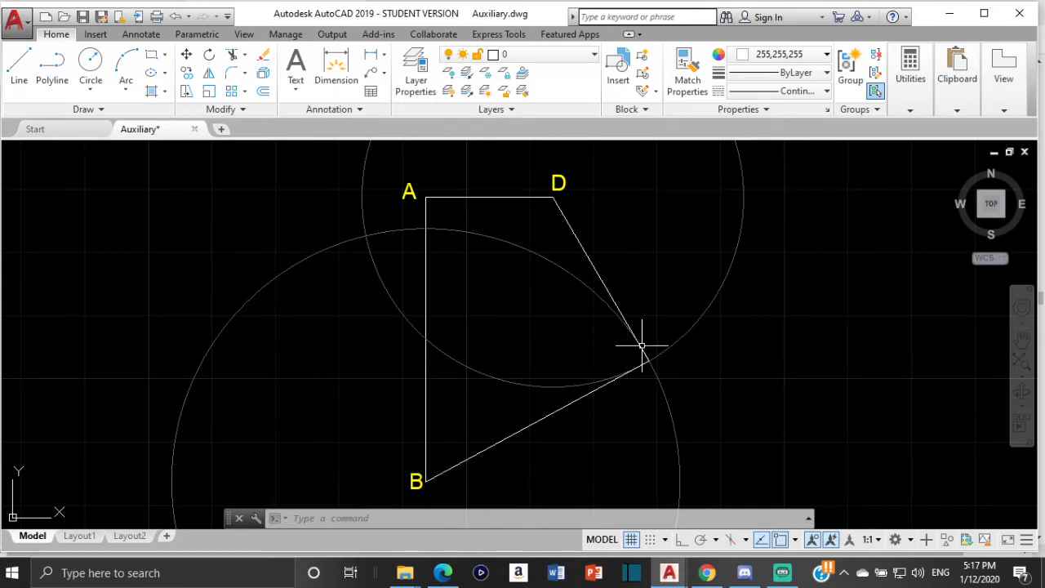
- Copy label A to the circles' intersection point
{"action": "left_click", "coordinate": [406, 192]}
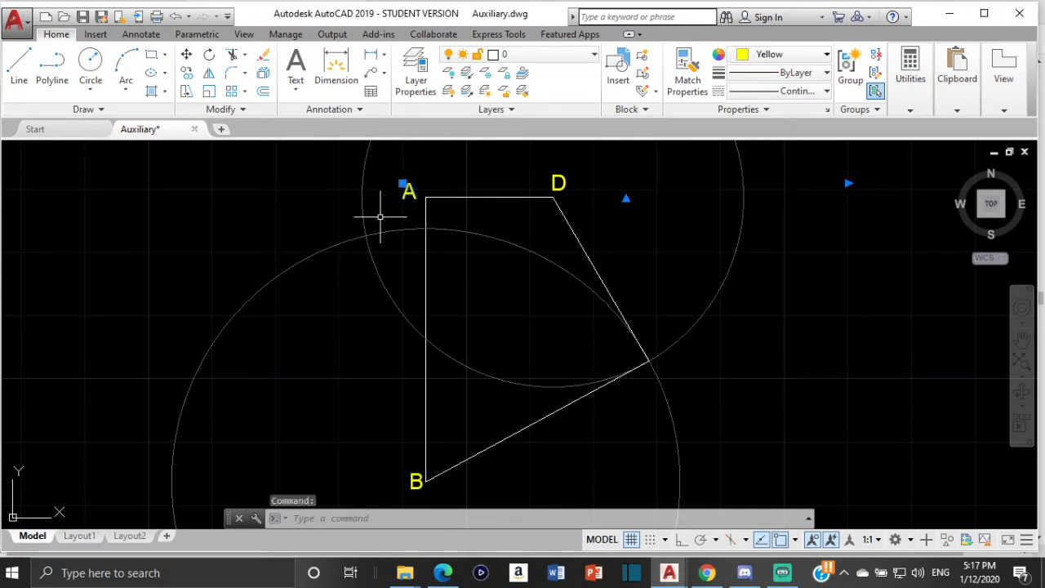
{"action": "left_click", "coordinate": [186, 72]}
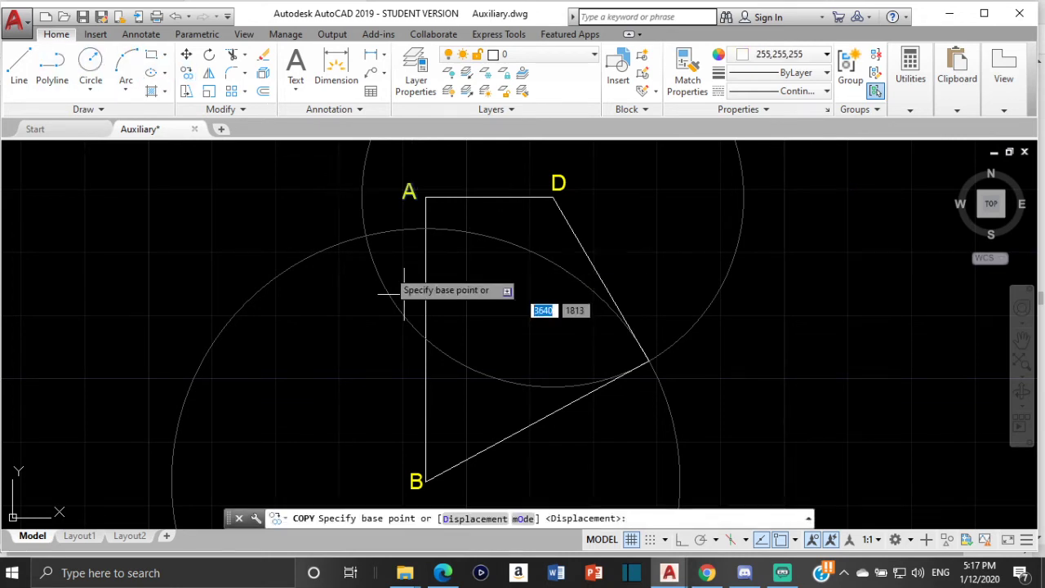
{"action": "left_click", "coordinate": [403, 188]}
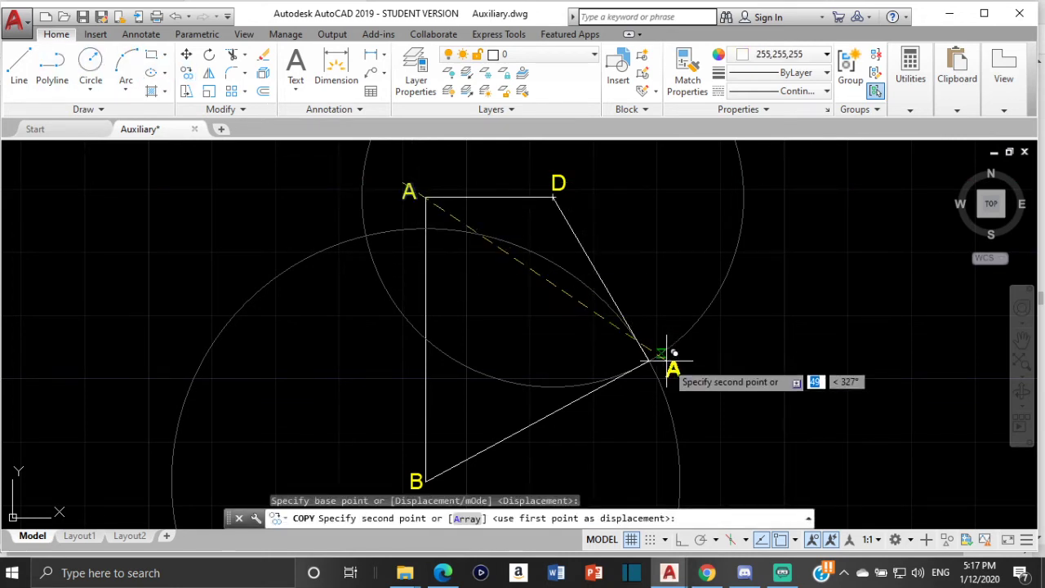
{"action": "scroll", "coordinate": [653, 359], "scroll_direction": "up", "scroll_amount": 4}
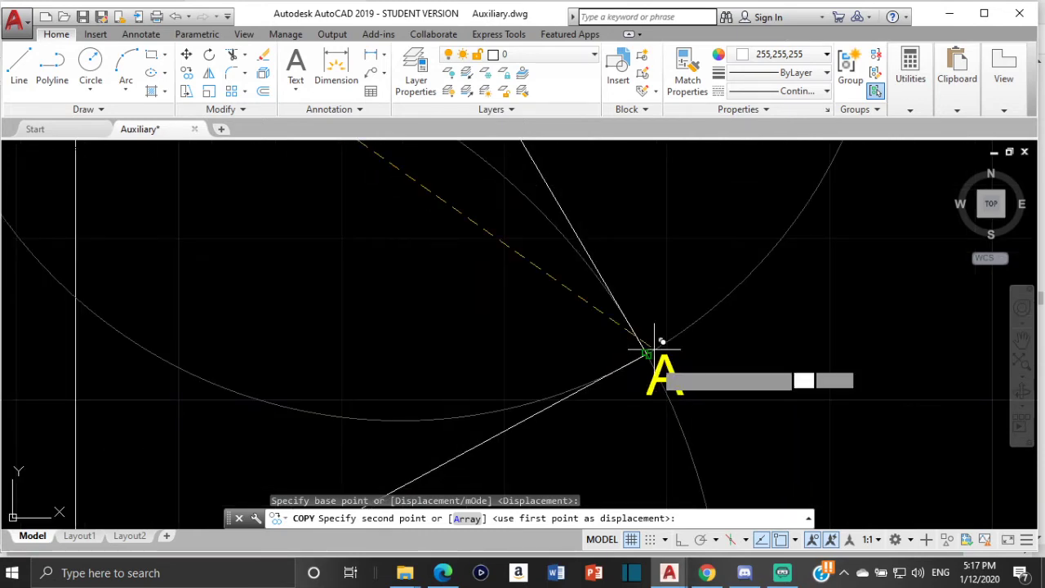
{"action": "left_click", "coordinate": [663, 380]}
{"action": "key", "text": "Escape"}
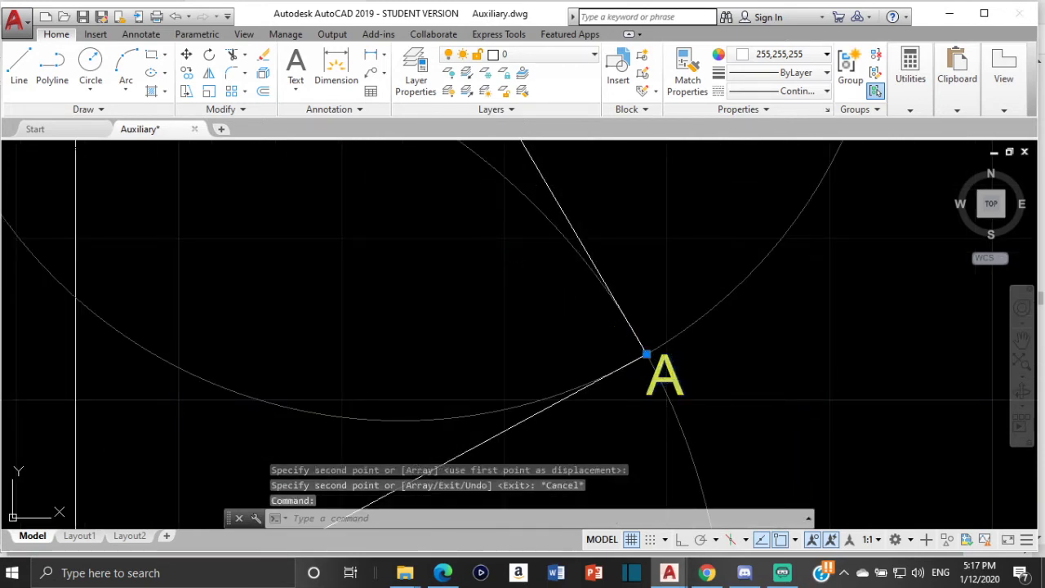
- Change the copied label's text to C, then switch to the geometry PDF
{"action": "double_click", "coordinate": [666, 381]}
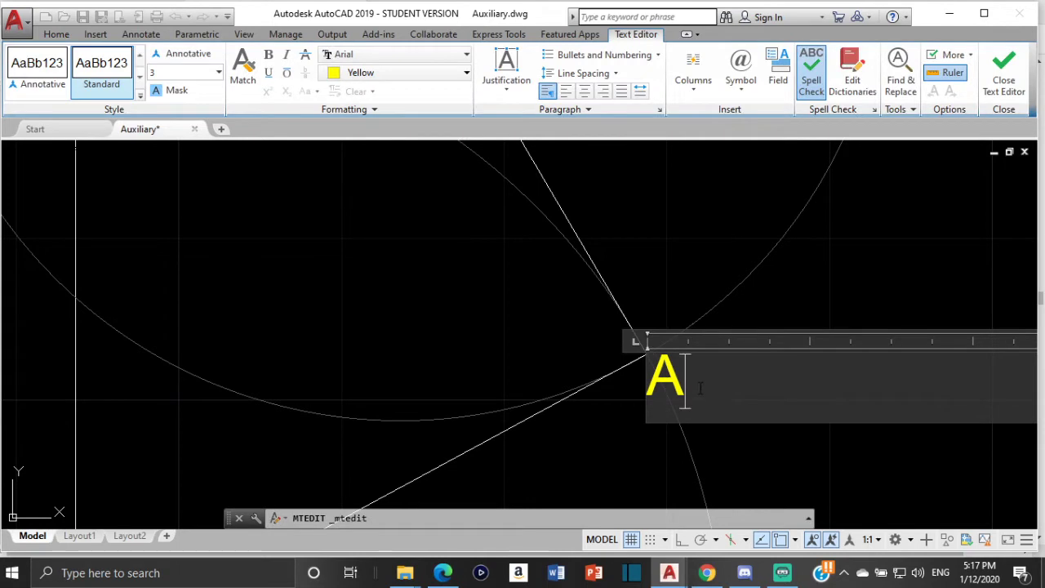
{"action": "key", "text": "BackSpace"}
{"action": "type", "text": "C"}
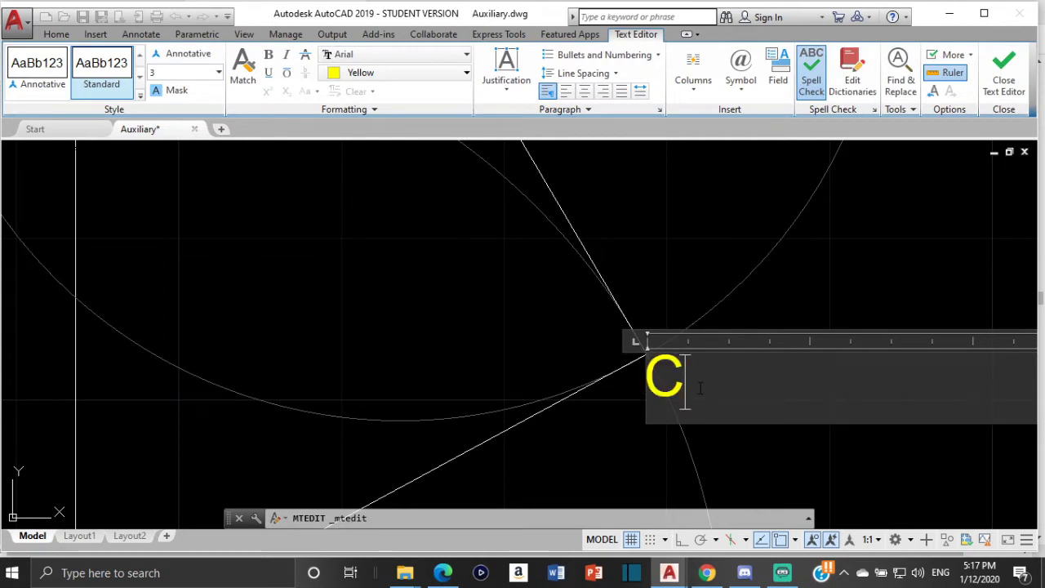
{"action": "left_click", "coordinate": [533, 456]}
{"action": "scroll", "coordinate": [513, 278], "scroll_direction": "down", "scroll_amount": 3}
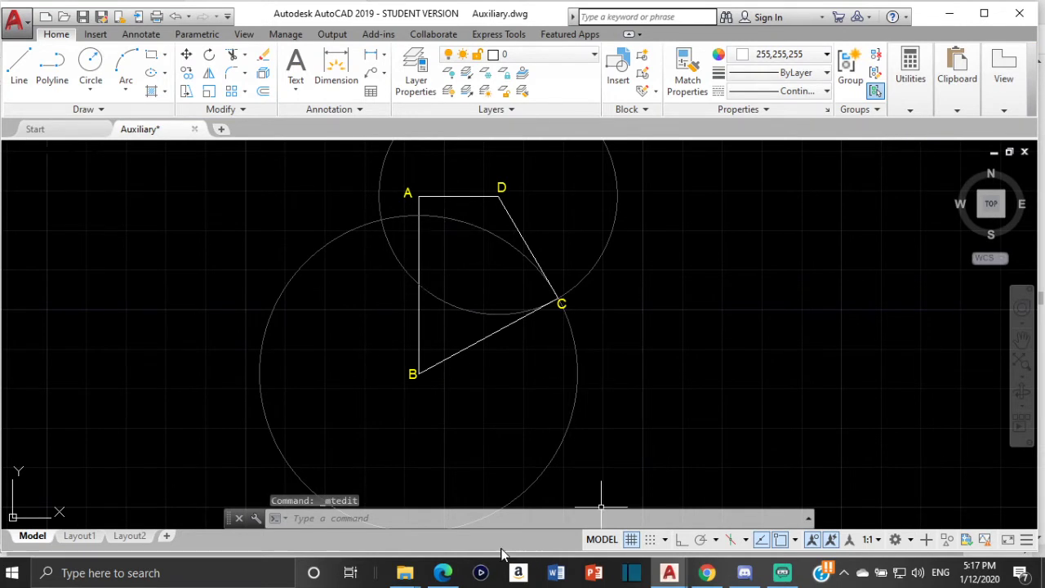
{"action": "left_click", "coordinate": [450, 570]}
- Scroll the PDF to review the 3:5 reduction and 8:5 enlargement methods
{"action": "scroll", "coordinate": [441, 359], "scroll_direction": "down", "scroll_amount": 3}
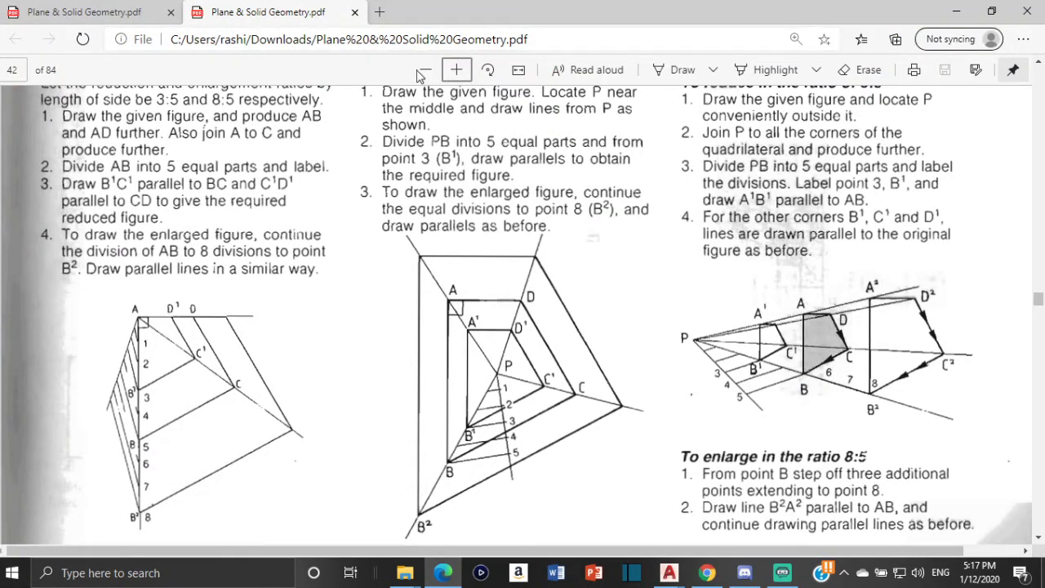
{"action": "scroll", "coordinate": [413, 135], "scroll_direction": "up", "scroll_amount": 3}
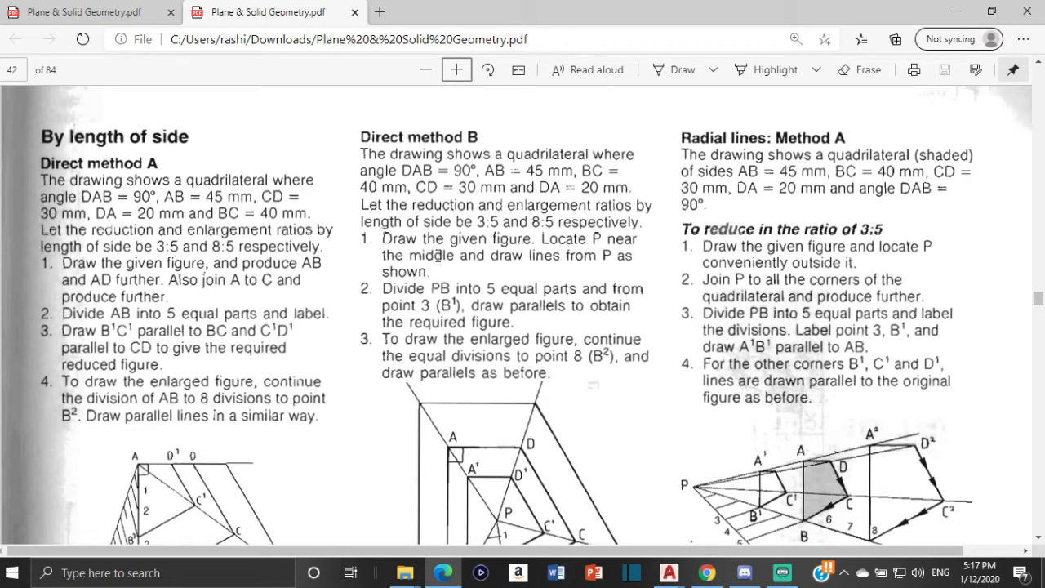
{"action": "scroll", "coordinate": [472, 264], "scroll_direction": "down", "scroll_amount": 2}
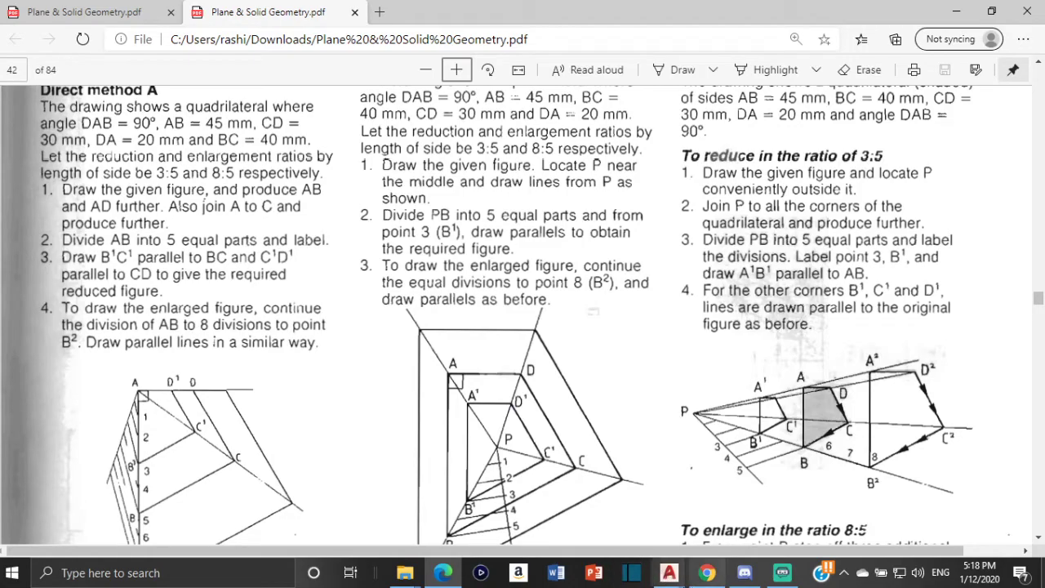
- Bring the Auxiliary drawing back to the front and cancel the stray Line command
{"action": "mouse_move", "coordinate": [666, 576]}
{"action": "left_click", "coordinate": [604, 495]}
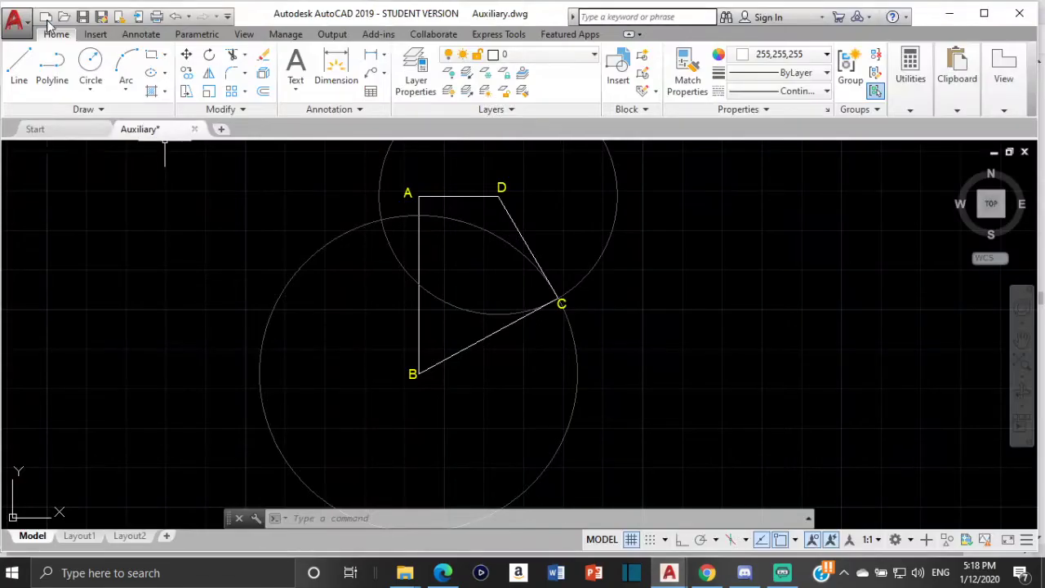
{"action": "left_click", "coordinate": [23, 66]}
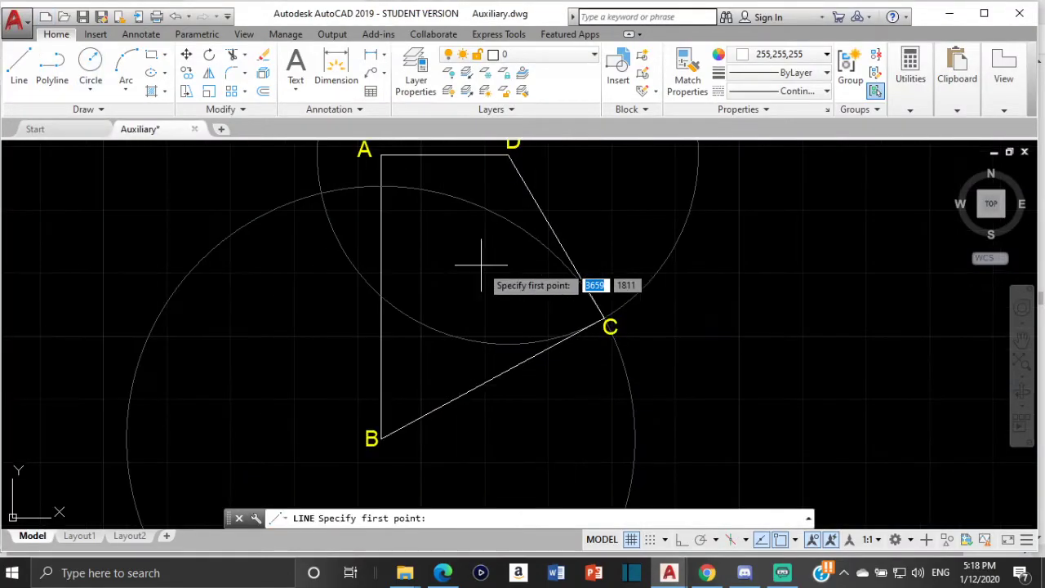
{"action": "scroll", "coordinate": [482, 270], "scroll_direction": "up", "scroll_amount": 2}
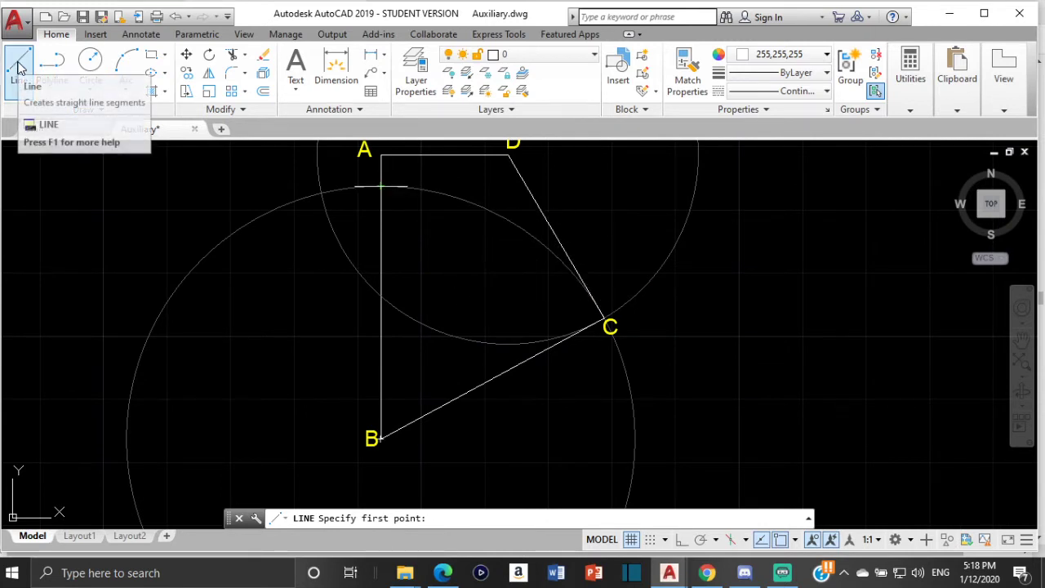
{"action": "key", "text": "Escape"}
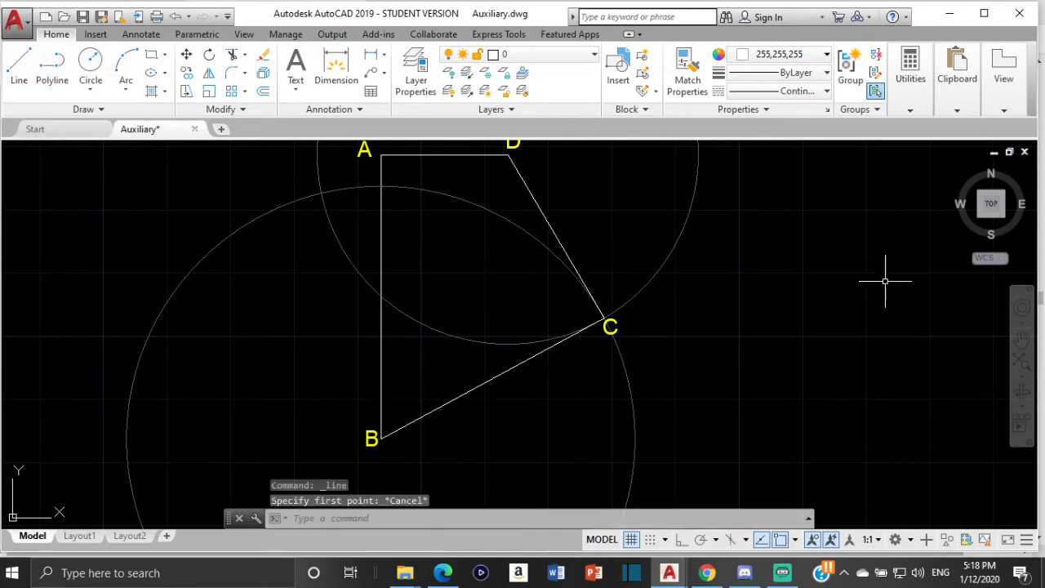
- Set the current drawing colour to dark grey (99,100,102) and start a new line
{"action": "left_click", "coordinate": [780, 55]}
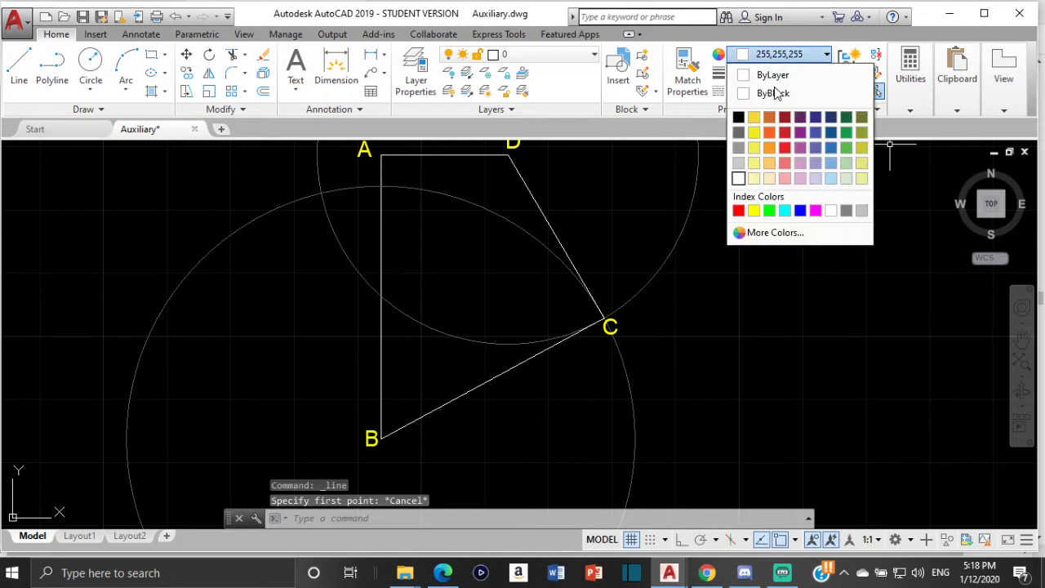
{"action": "left_click", "coordinate": [743, 135]}
{"action": "left_click", "coordinate": [19, 66]}
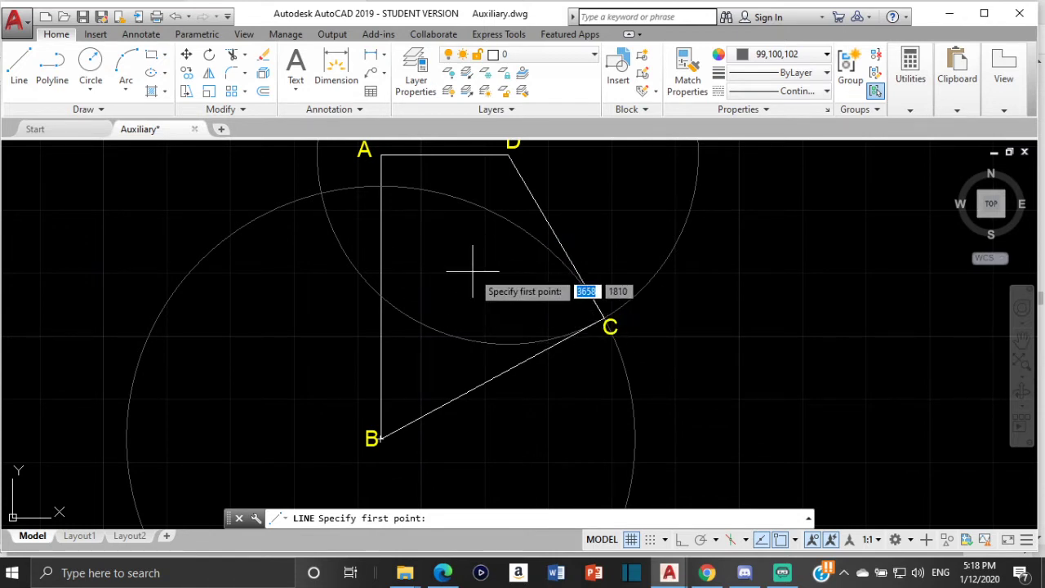
- Draw a grey line from the interior point to corner D and stretch it well past D
{"action": "left_click", "coordinate": [472, 271]}
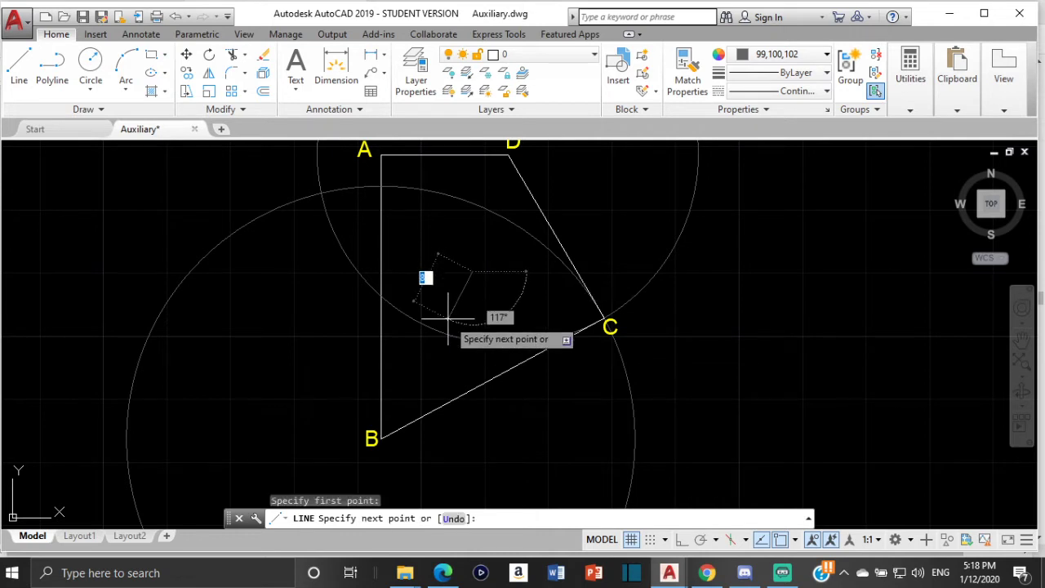
{"action": "scroll", "coordinate": [518, 213], "scroll_direction": "up", "scroll_amount": 2}
{"action": "middle_click_drag", "start_coordinate": [517, 212], "coordinate": [461, 383]}
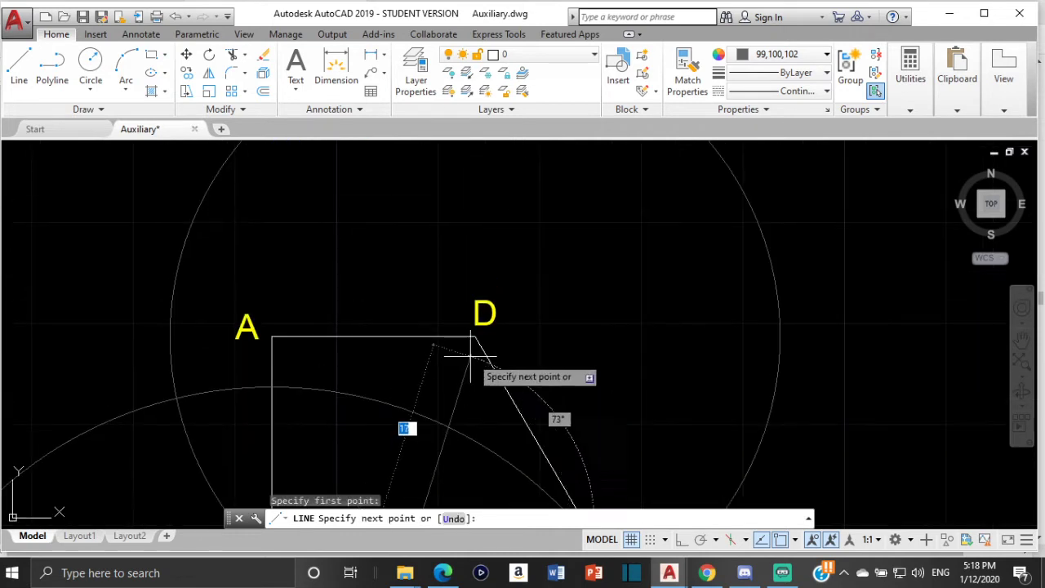
{"action": "left_click", "coordinate": [476, 336]}
{"action": "scroll", "coordinate": [453, 343], "scroll_direction": "down", "scroll_amount": 2}
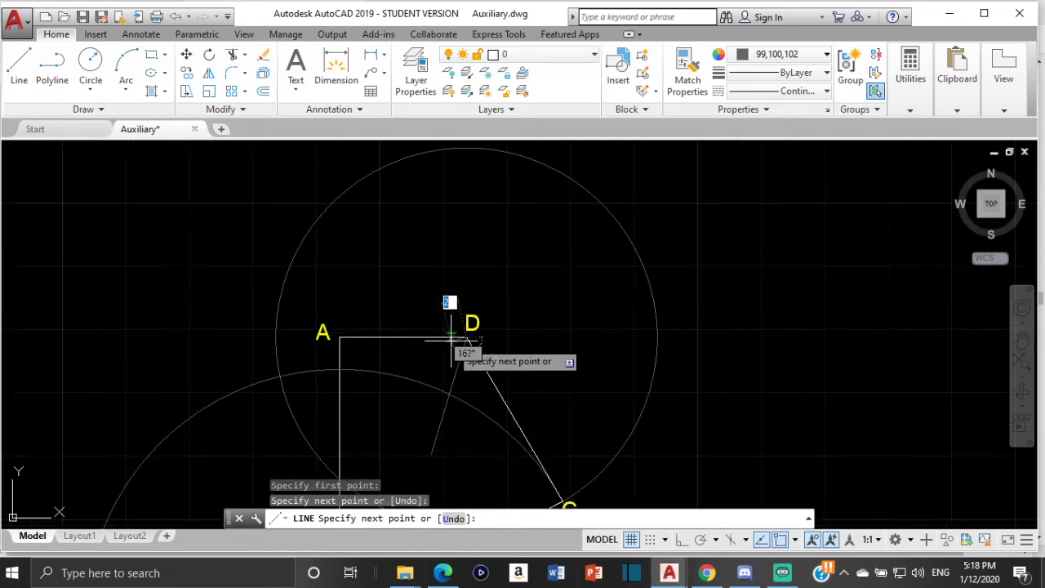
{"action": "key", "text": "Return"}
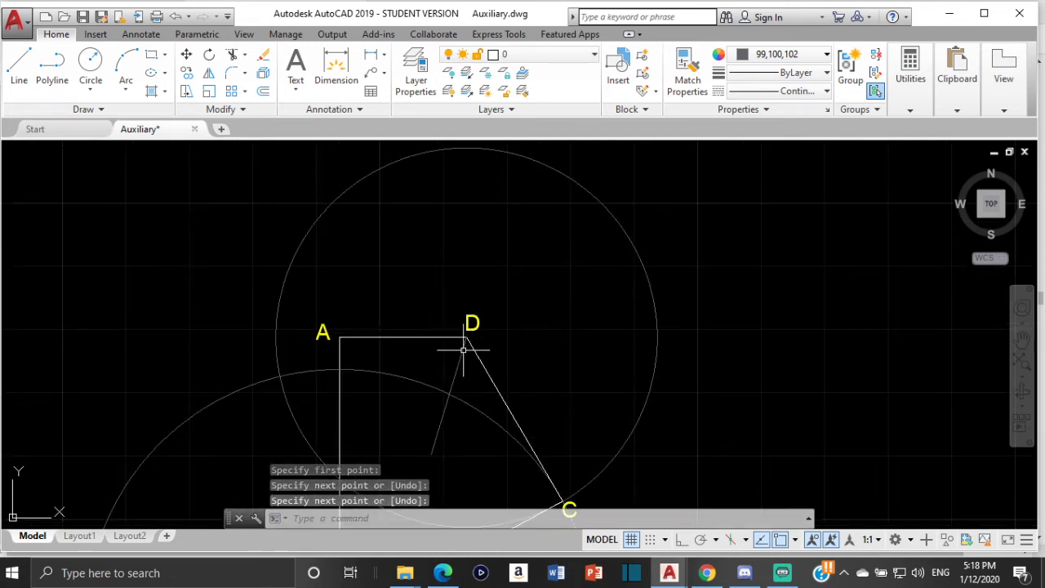
{"action": "left_click", "coordinate": [466, 351]}
{"action": "left_click", "coordinate": [453, 360]}
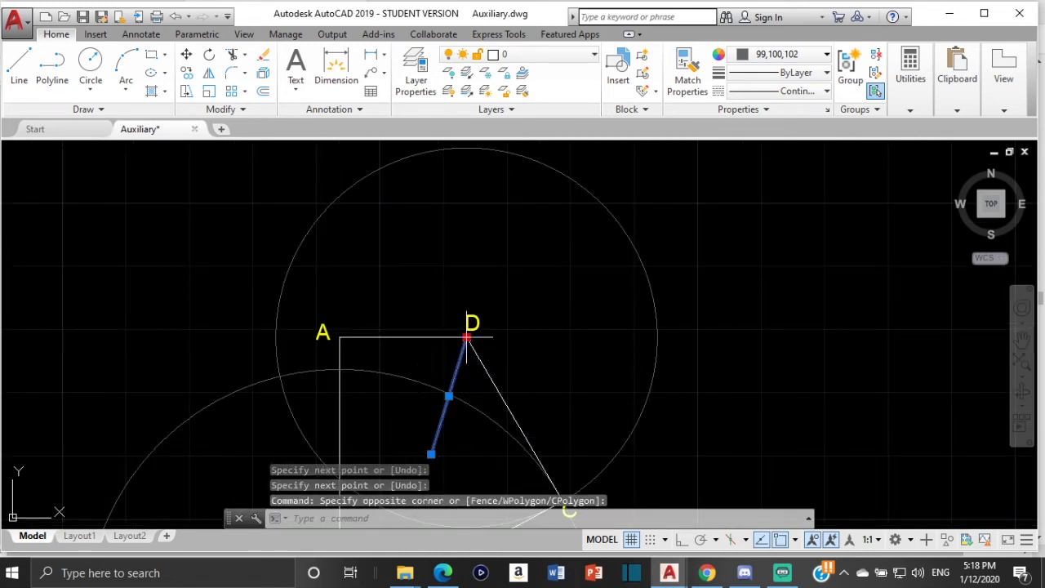
{"action": "left_click", "coordinate": [466, 336]}
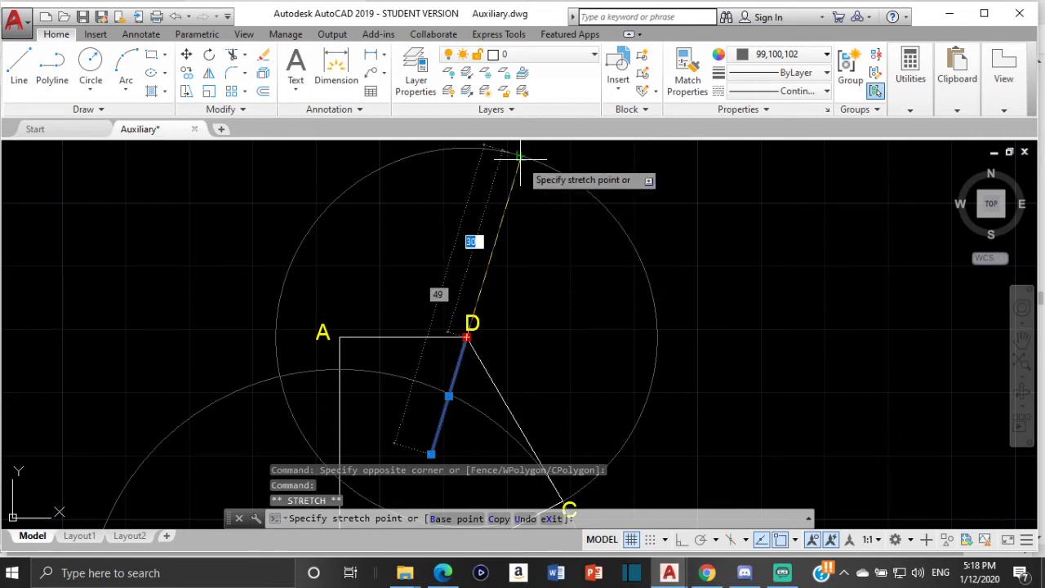
{"action": "left_click", "coordinate": [512, 189]}
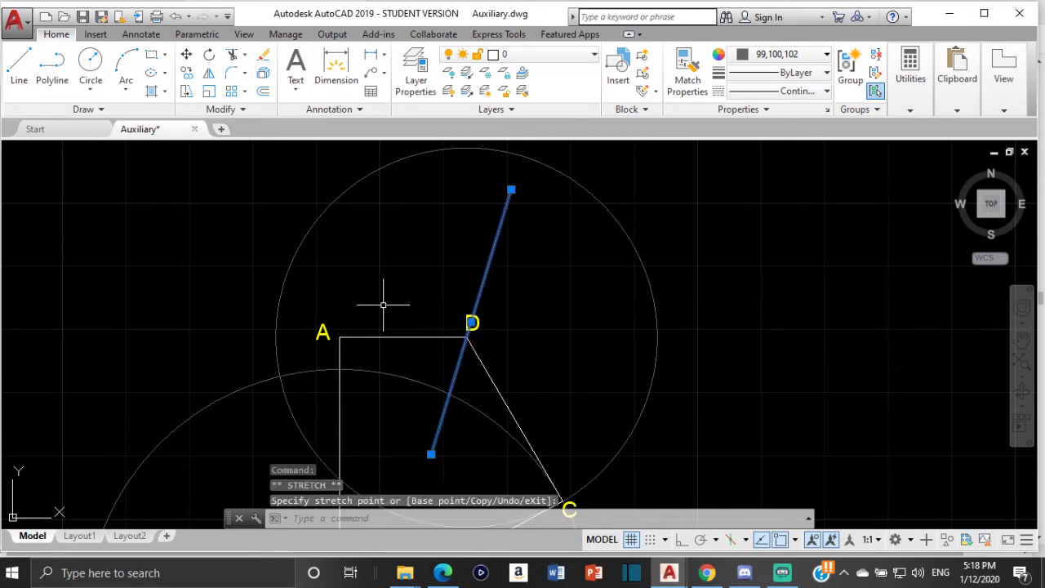
{"action": "key", "text": "Escape"}
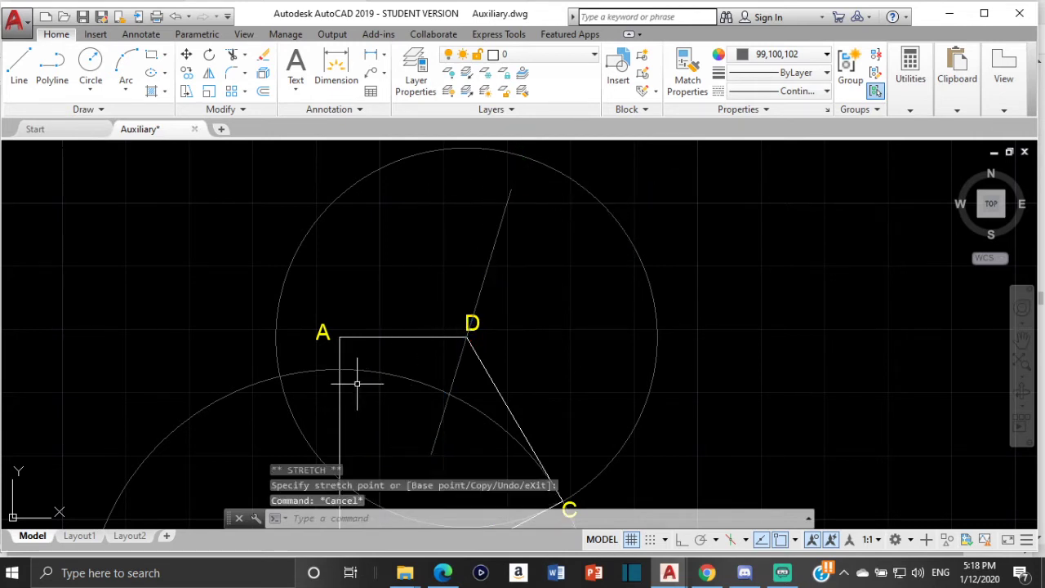
- Draw a second line from the interior point to corner A and extend it beyond A
{"action": "left_click", "coordinate": [19, 67]}
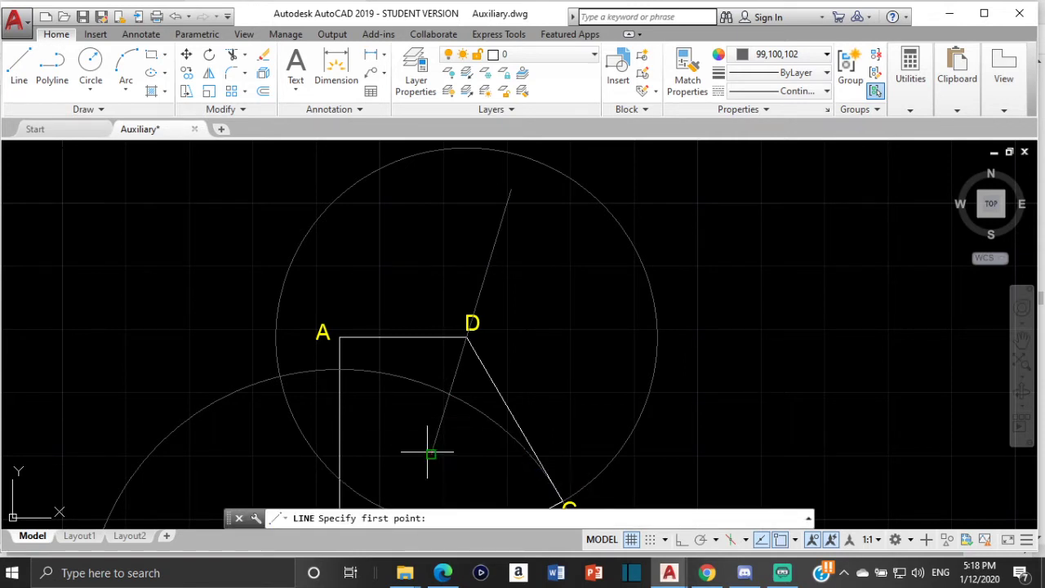
{"action": "left_click", "coordinate": [427, 451]}
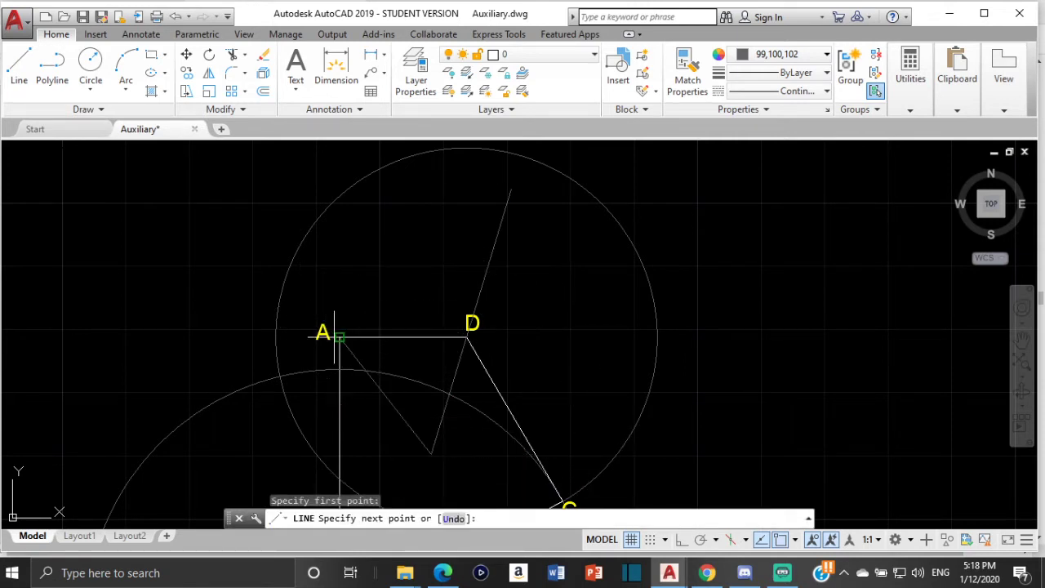
{"action": "left_click", "coordinate": [335, 335]}
{"action": "key", "text": "Return"}
{"action": "left_click", "coordinate": [385, 391]}
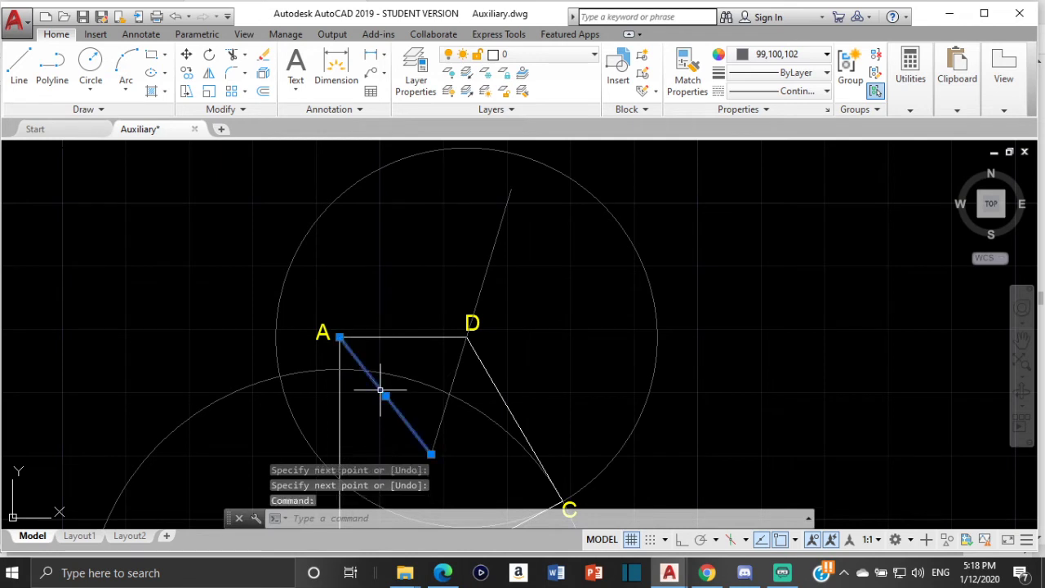
{"action": "left_click", "coordinate": [339, 336]}
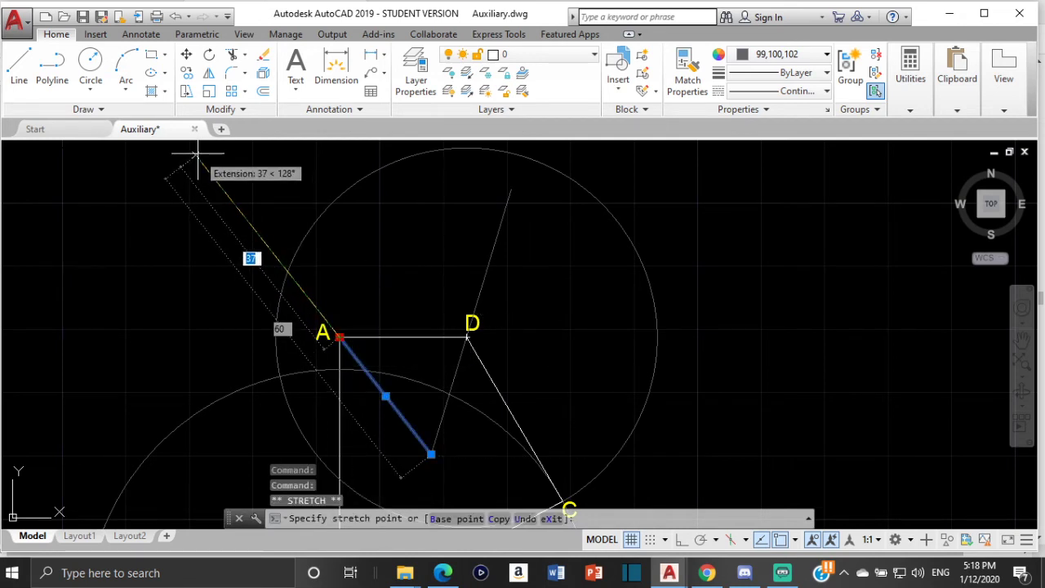
{"action": "left_click", "coordinate": [196, 156]}
{"action": "key", "text": "Escape"}
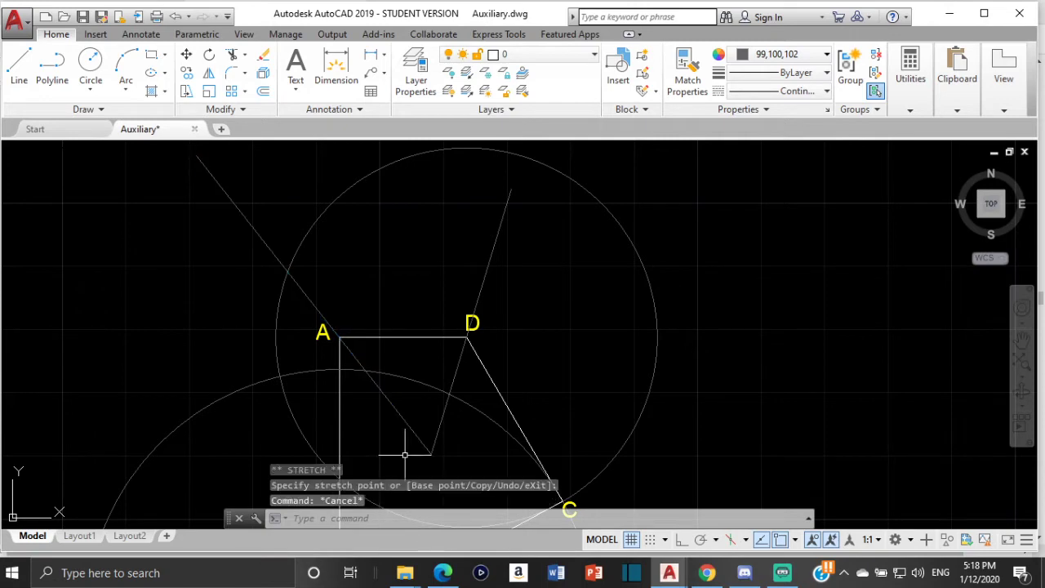
{"action": "scroll", "coordinate": [403, 450], "scroll_direction": "down", "scroll_amount": 3}
{"action": "left_click", "coordinate": [20, 82]}
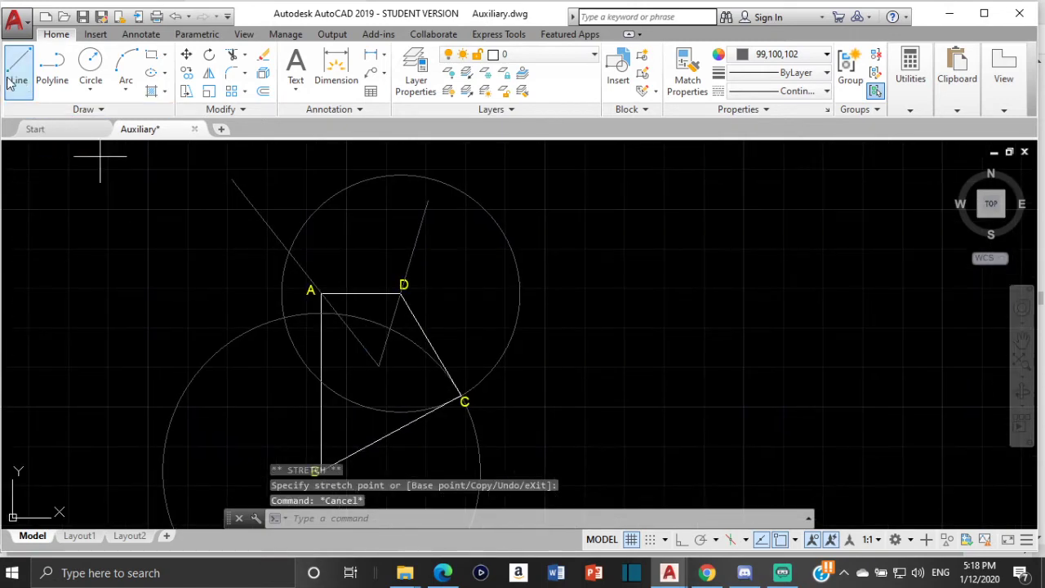
- Draw a line from the interior point to corner C
{"action": "scroll", "coordinate": [441, 429], "scroll_direction": "up", "scroll_amount": 5}
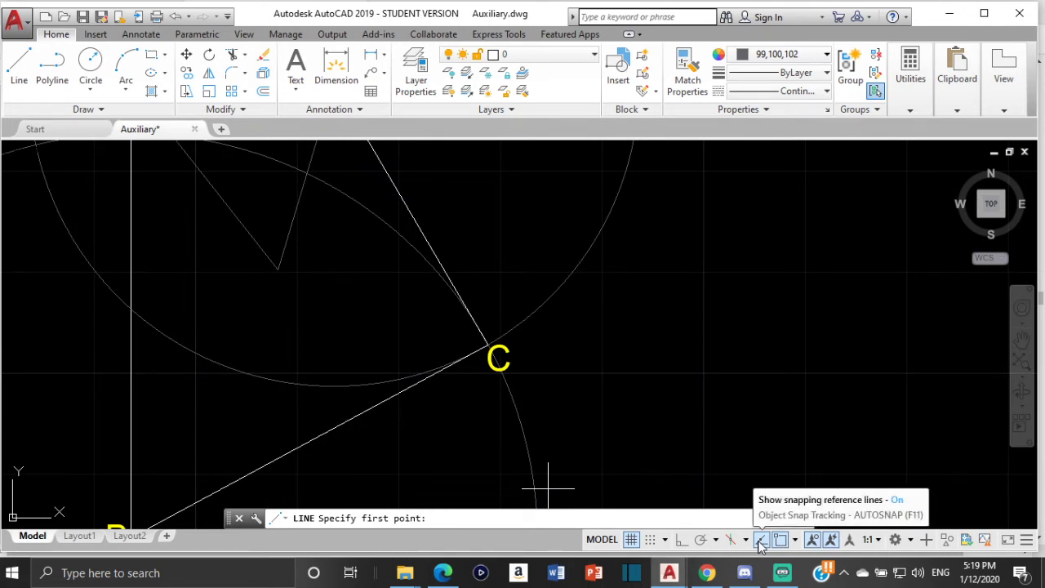
{"action": "left_click", "coordinate": [278, 269]}
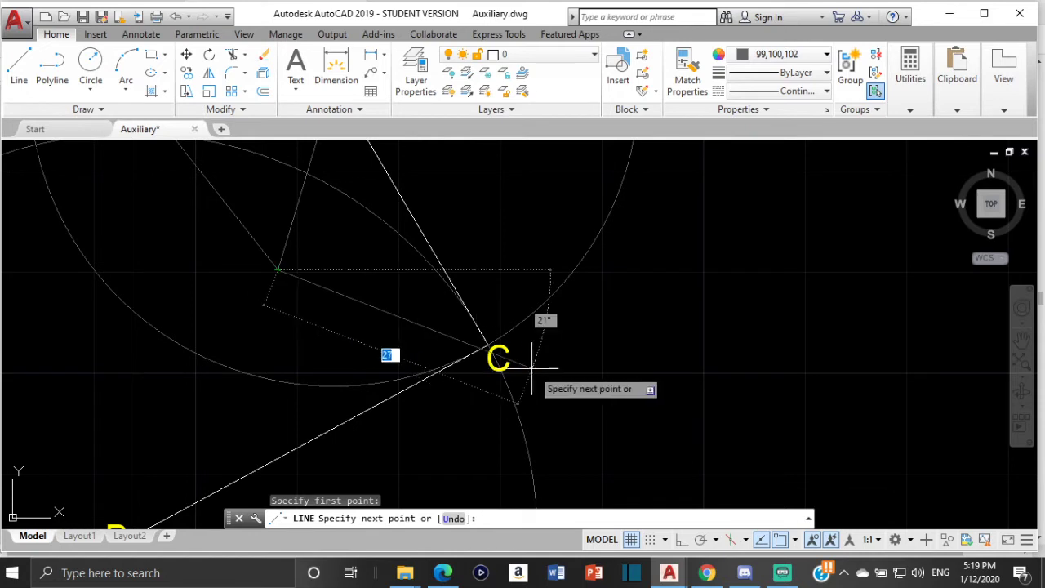
{"action": "scroll", "coordinate": [534, 363], "scroll_direction": "up", "scroll_amount": 3}
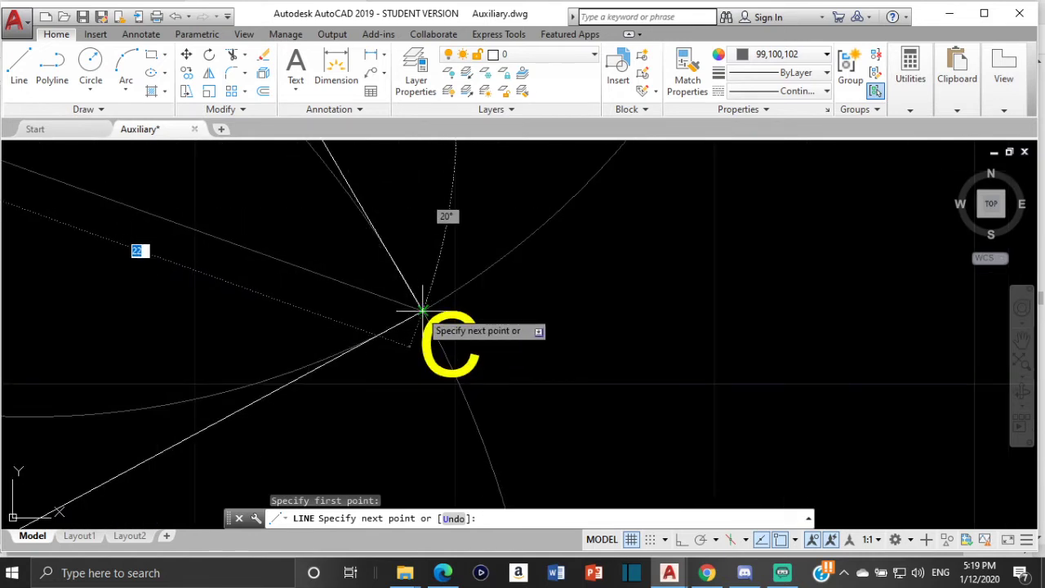
{"action": "left_click", "coordinate": [422, 311]}
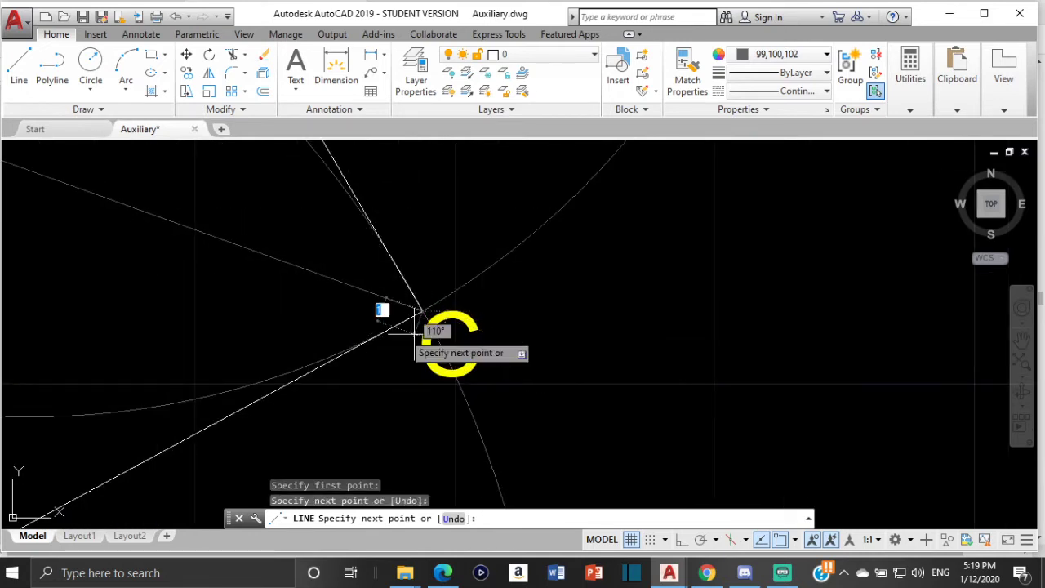
{"action": "key", "text": "Escape"}
- Attempt to grip-stretch the line's C end several times, then delete the line
{"action": "left_click", "coordinate": [338, 280]}
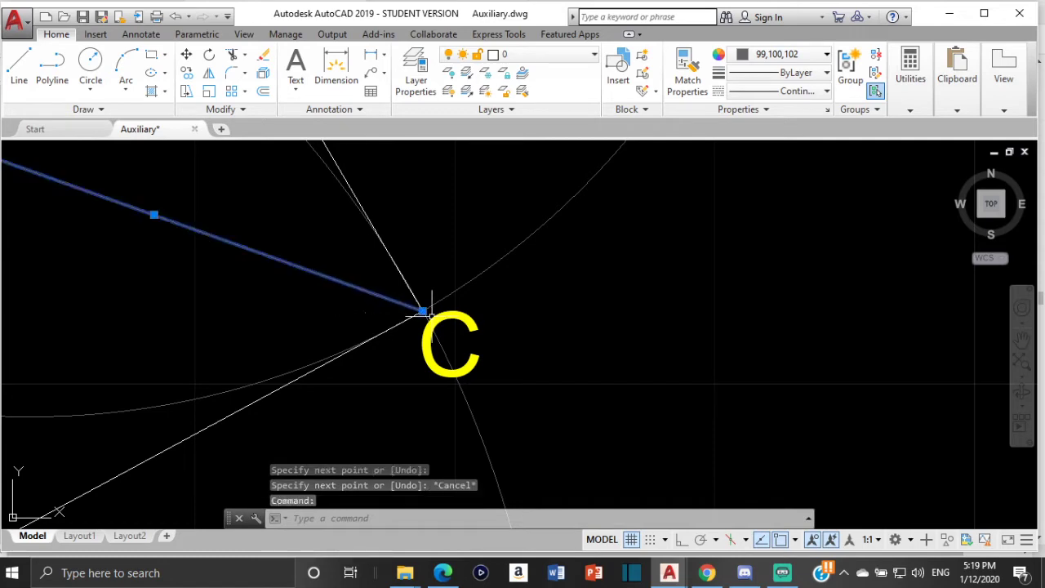
{"action": "left_click", "coordinate": [423, 310]}
{"action": "scroll", "coordinate": [677, 400], "scroll_direction": "down", "scroll_amount": 2}
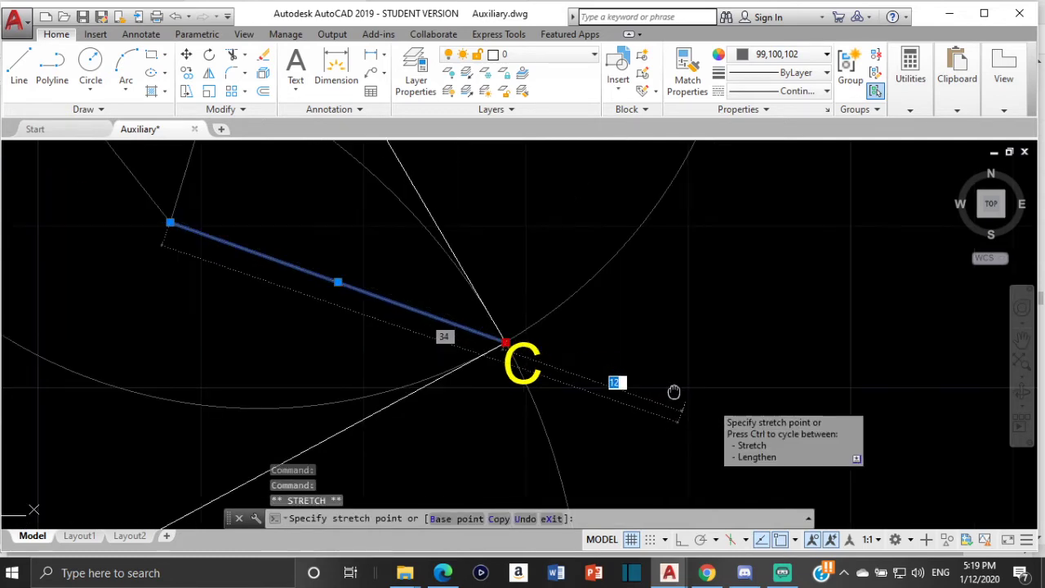
{"action": "middle_click_drag", "start_coordinate": [674, 392], "coordinate": [561, 287]}
{"action": "scroll", "coordinate": [711, 350], "scroll_direction": "down", "scroll_amount": 3}
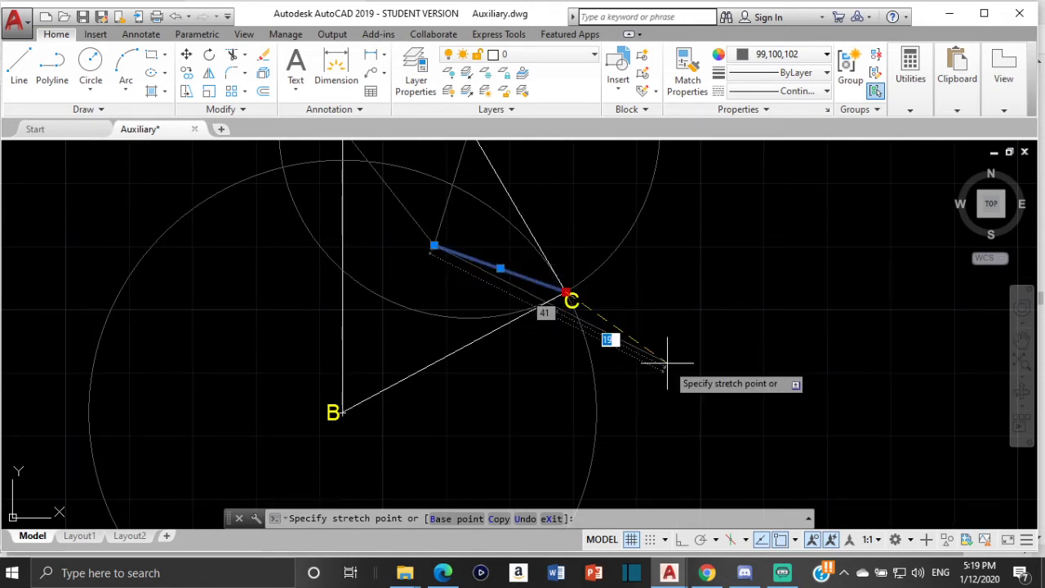
{"action": "key", "text": "Escape"}
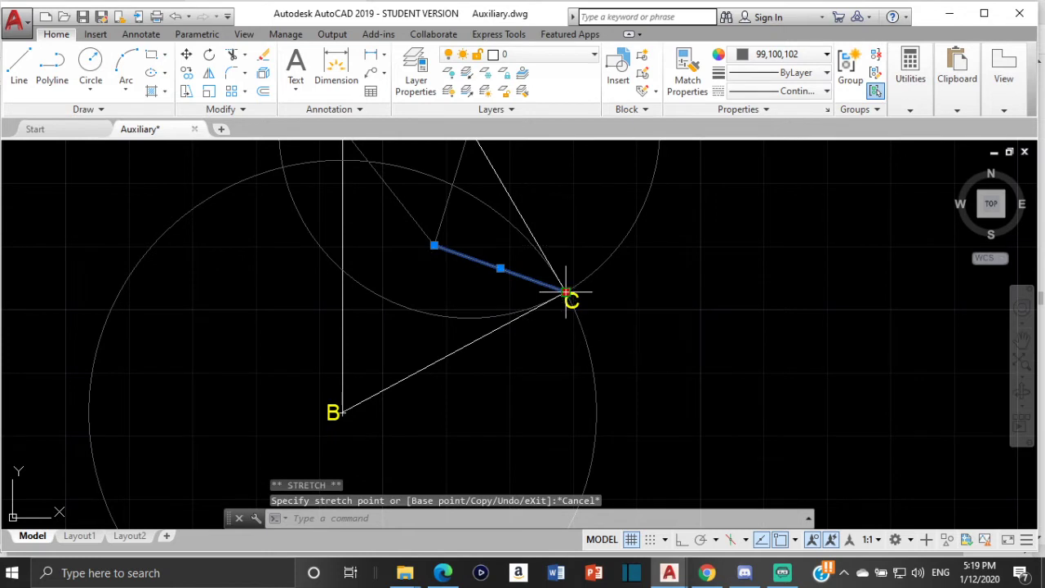
{"action": "left_click", "coordinate": [566, 291]}
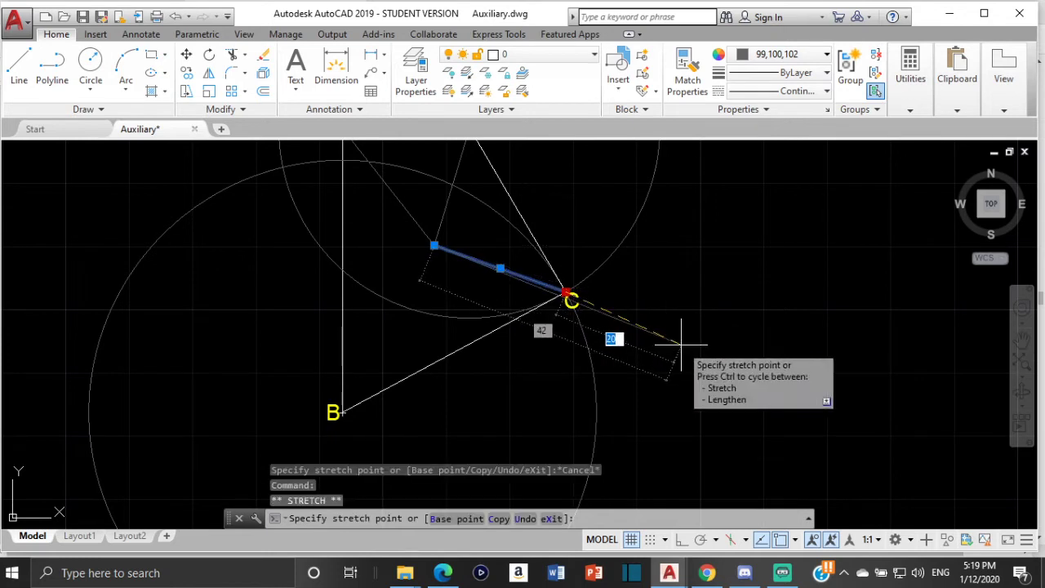
{"action": "key", "text": "Escape"}
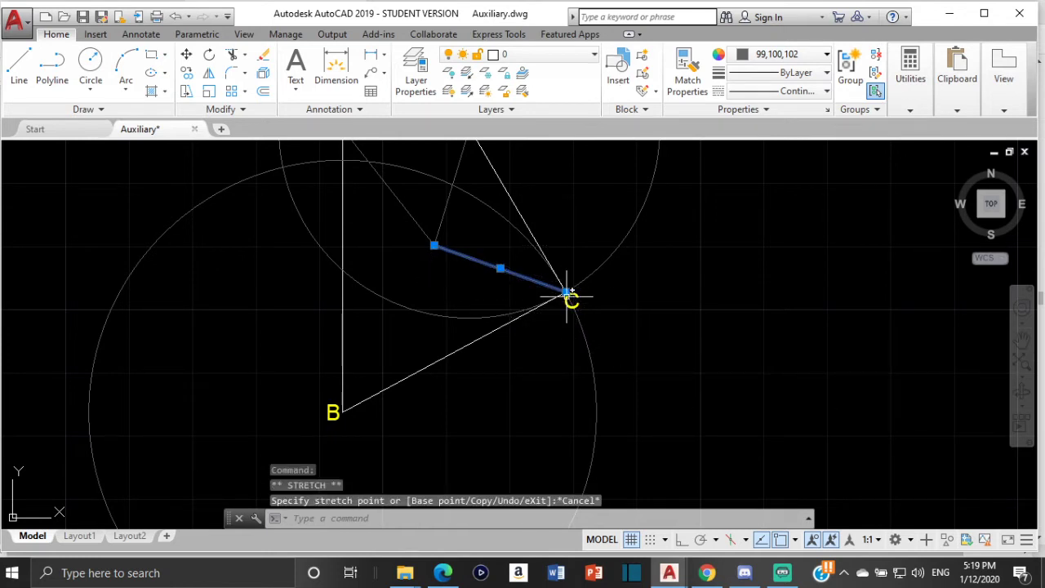
{"action": "left_click", "coordinate": [567, 292]}
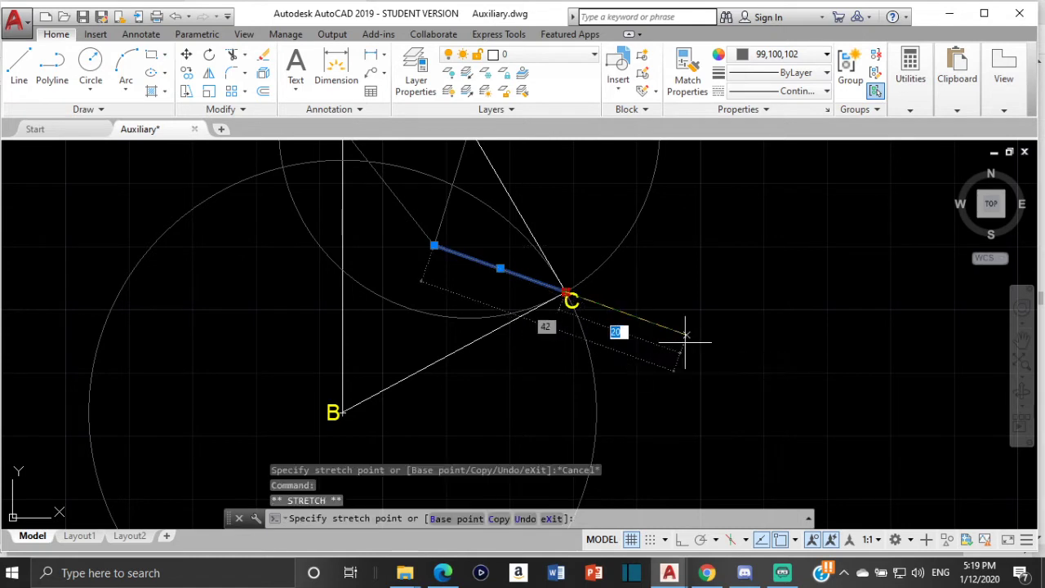
{"action": "key", "text": "Escape"}
{"action": "key", "text": "Escape"}
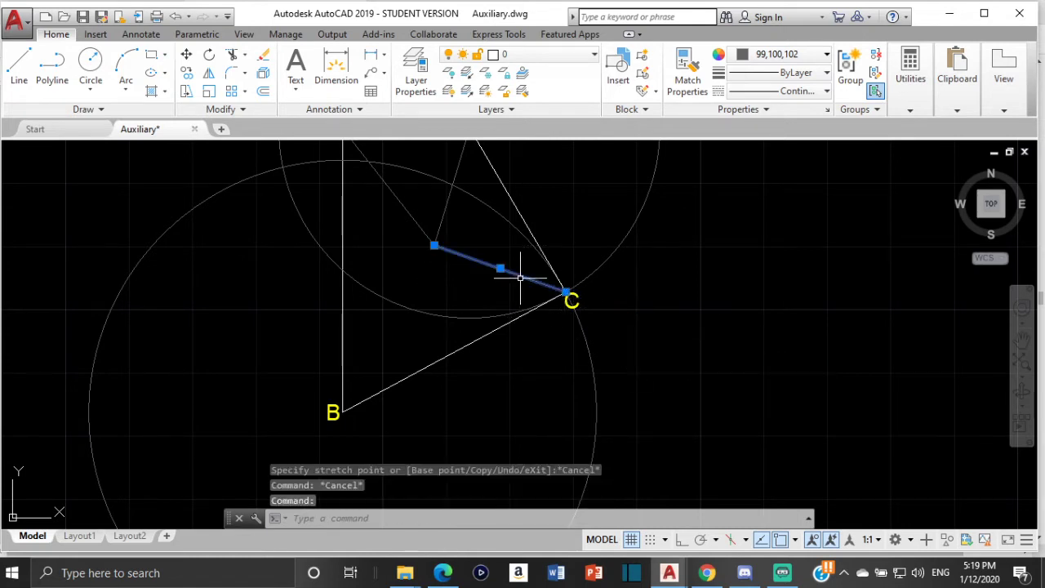
{"action": "left_click", "coordinate": [567, 292]}
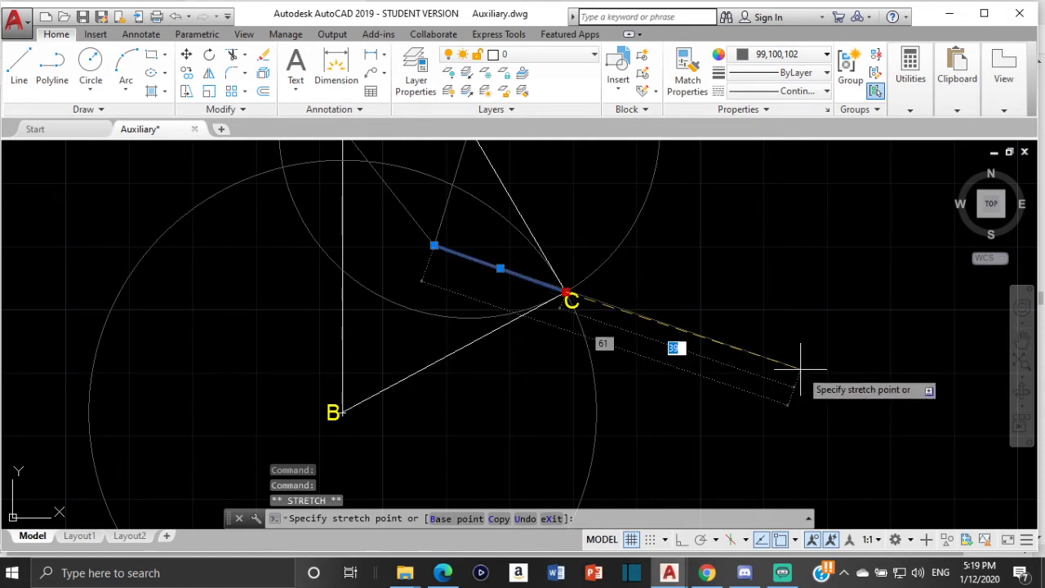
{"action": "key", "text": "ctrl"}
{"action": "key", "text": "Escape"}
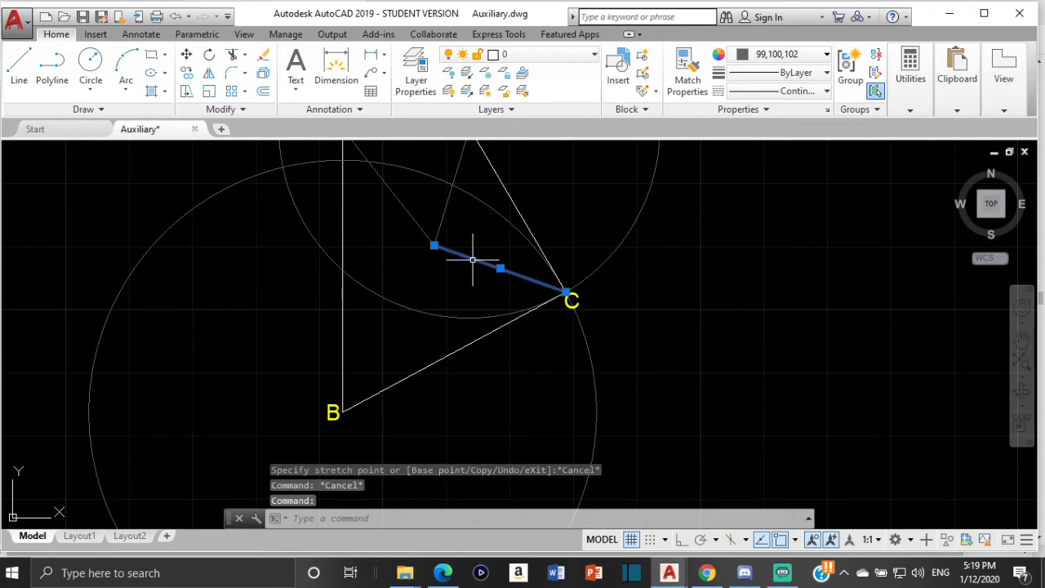
{"action": "key", "text": "Delete"}
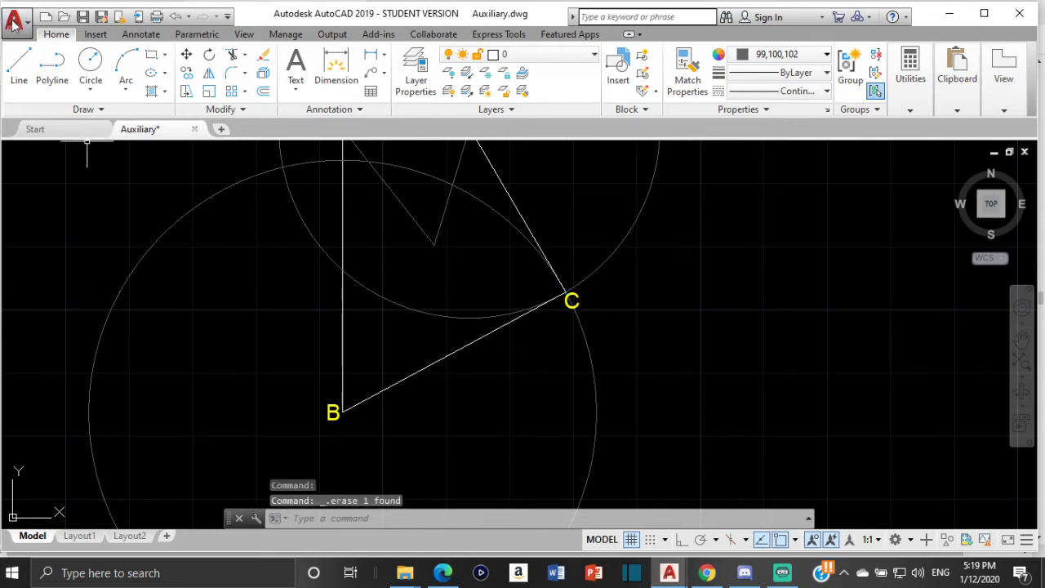
- Redraw the line from the interior point to C and stretch it well past C
{"action": "left_click", "coordinate": [18, 65]}
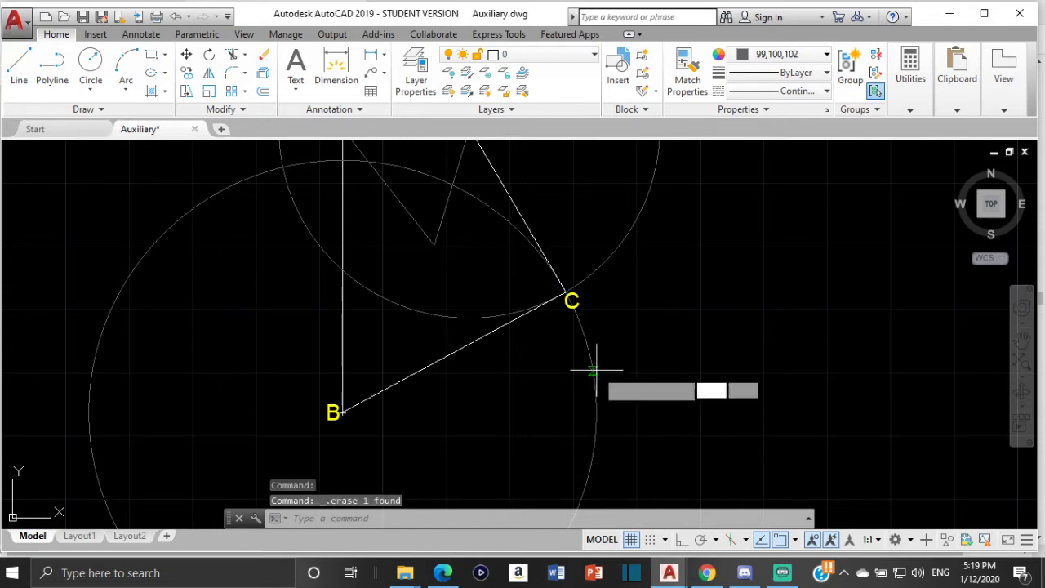
{"action": "left_click", "coordinate": [436, 239]}
{"action": "scroll", "coordinate": [555, 296], "scroll_direction": "up", "scroll_amount": 4}
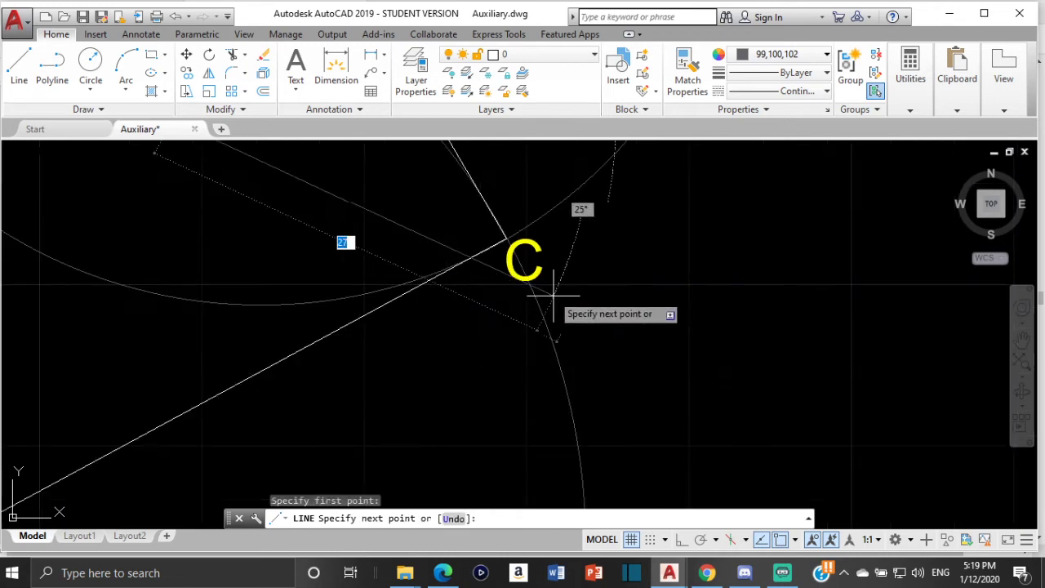
{"action": "left_click", "coordinate": [506, 238]}
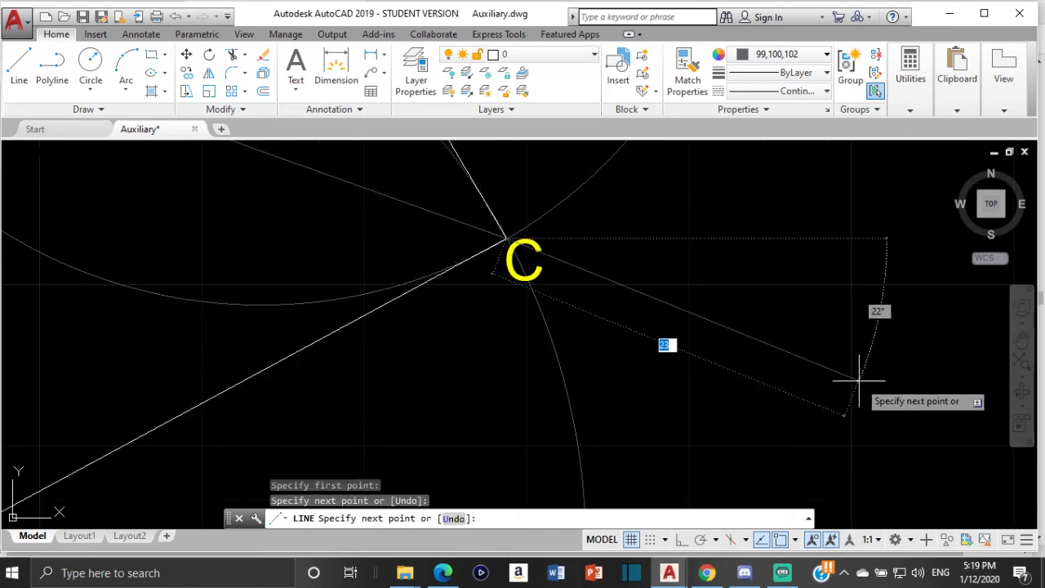
{"action": "key", "text": "Escape"}
{"action": "scroll", "coordinate": [466, 282], "scroll_direction": "down", "scroll_amount": 3}
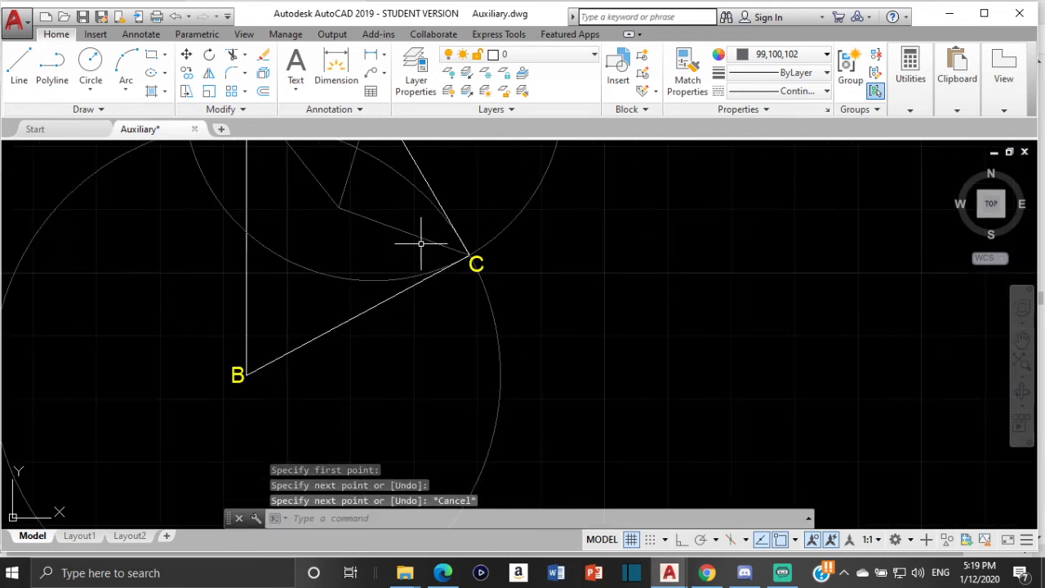
{"action": "middle_click_drag", "start_coordinate": [419, 236], "coordinate": [443, 356]}
{"action": "left_click", "coordinate": [434, 362]}
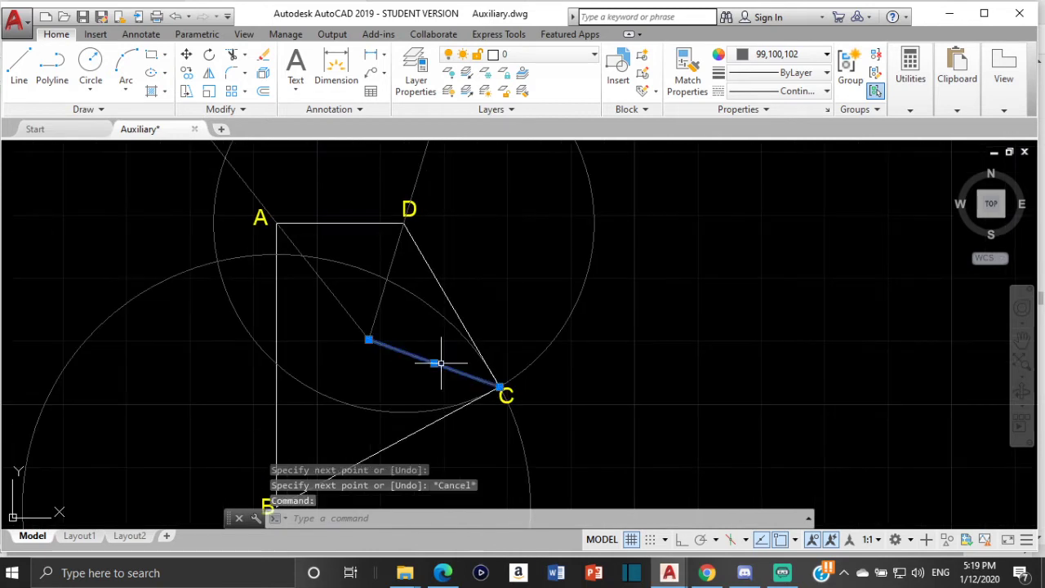
{"action": "left_click", "coordinate": [500, 386]}
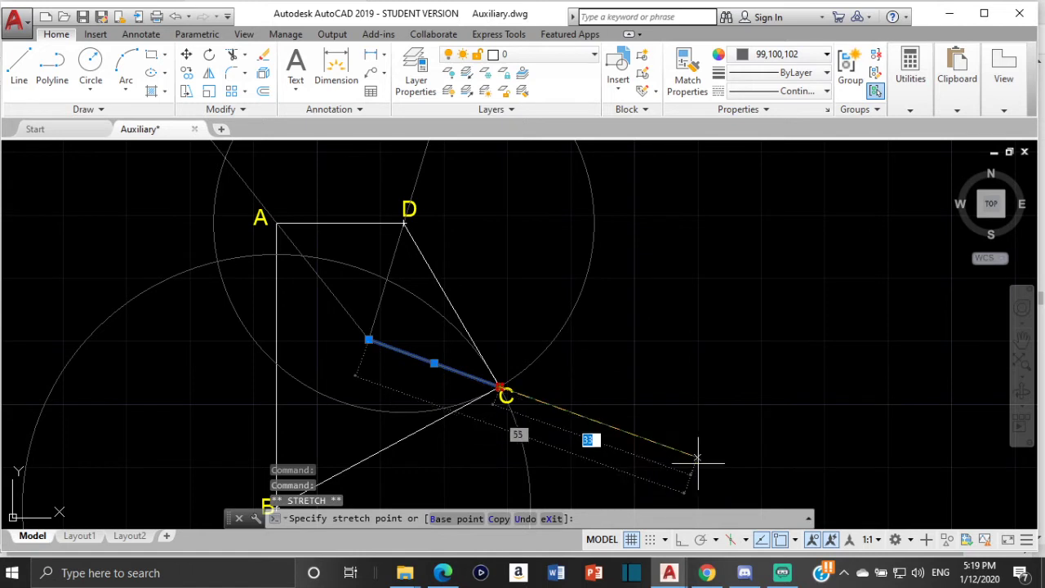
{"action": "left_click", "coordinate": [741, 455]}
{"action": "key", "text": "Escape"}
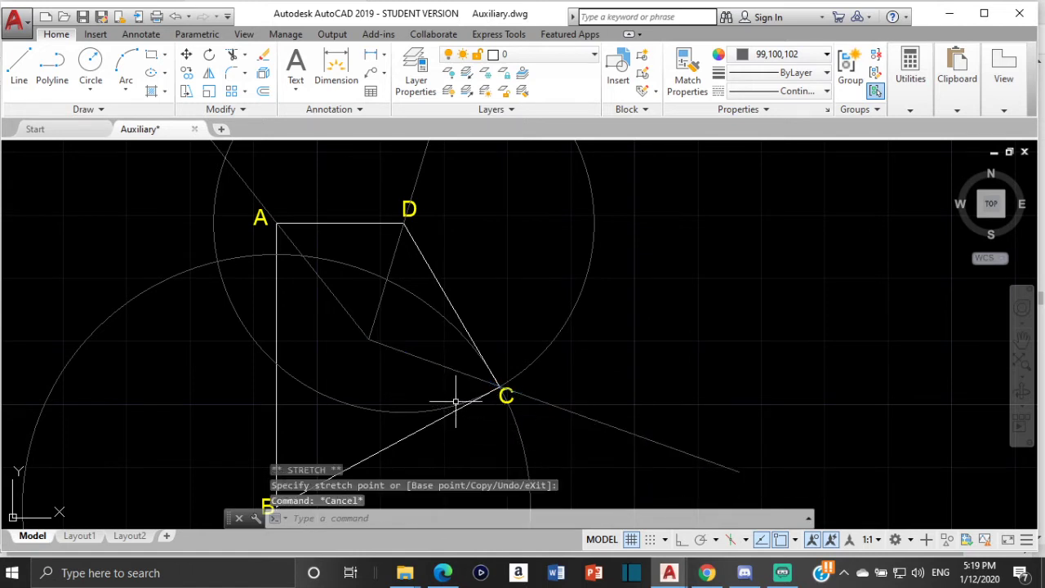
{"action": "scroll", "coordinate": [449, 374], "scroll_direction": "down", "scroll_amount": 4}
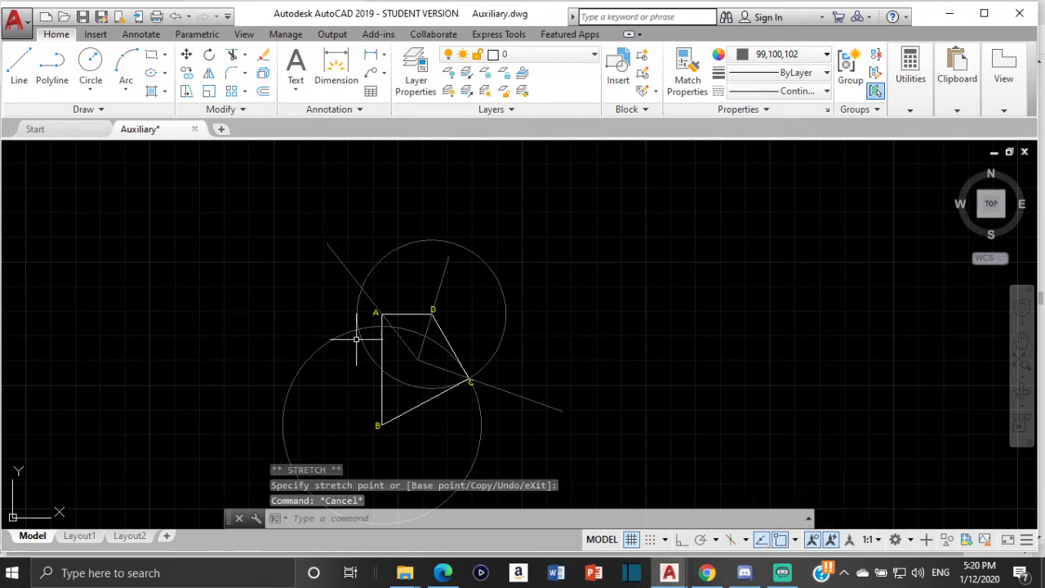
{"action": "scroll", "coordinate": [397, 360], "scroll_direction": "up", "scroll_amount": 2}
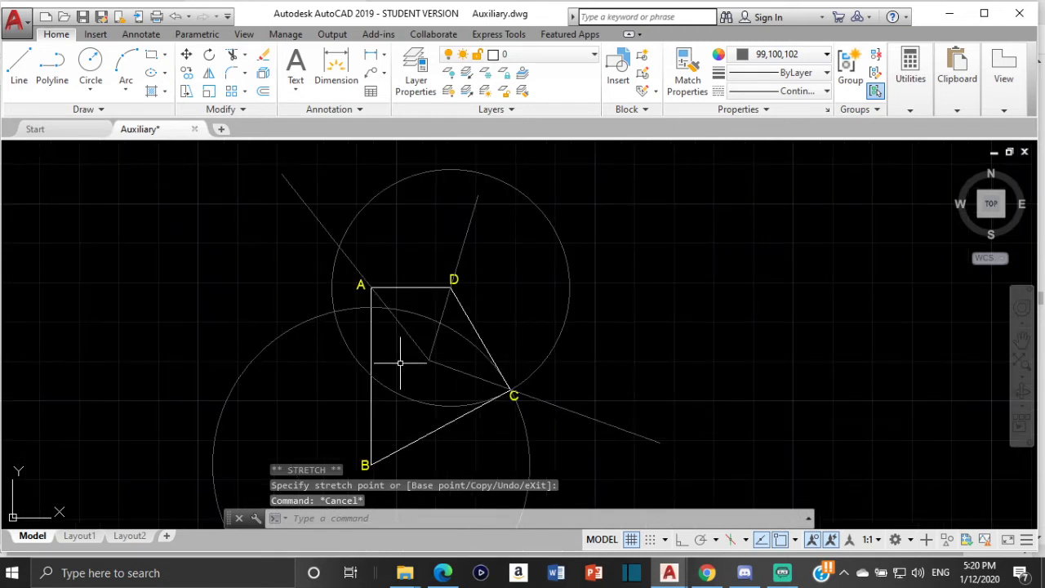
{"action": "scroll", "coordinate": [400, 366], "scroll_direction": "up", "scroll_amount": 2}
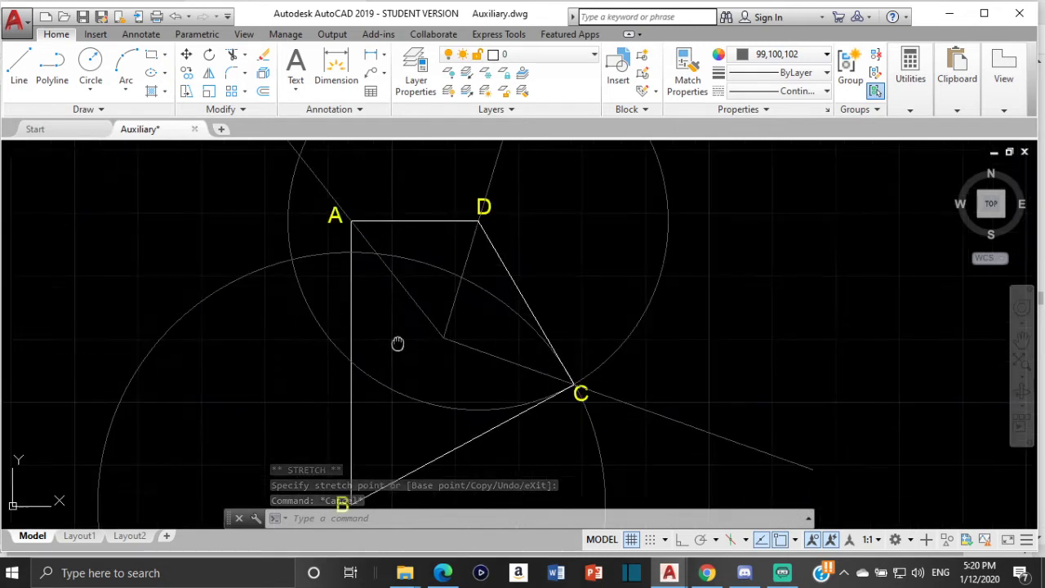
- Draw the fourth radial line from the interior point to corner B
{"action": "left_click", "coordinate": [18, 66]}
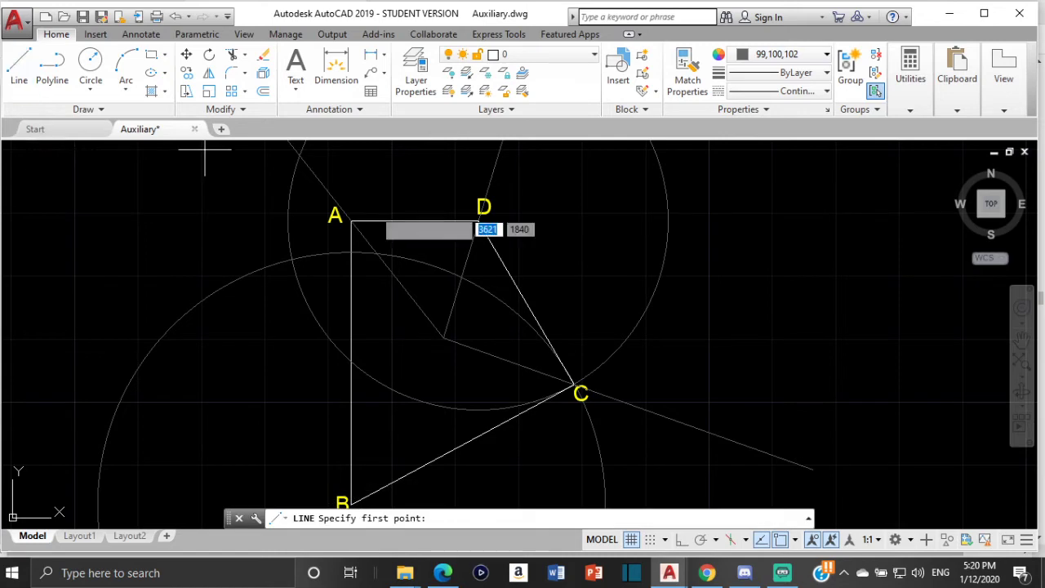
{"action": "left_click", "coordinate": [443, 336]}
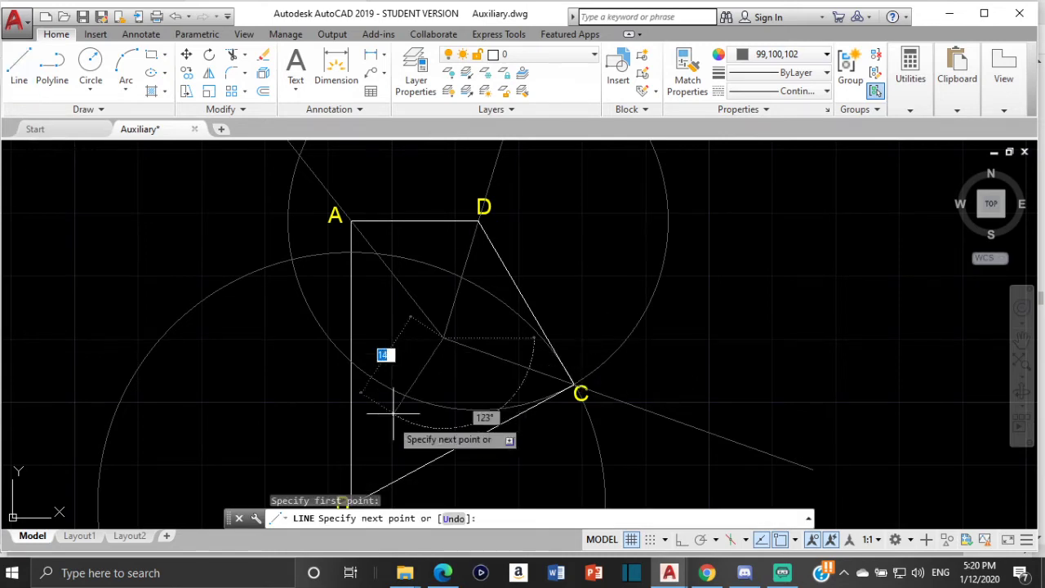
{"action": "middle_click_drag", "start_coordinate": [383, 429], "coordinate": [384, 413]}
{"action": "scroll", "coordinate": [385, 413], "scroll_direction": "up", "scroll_amount": 5}
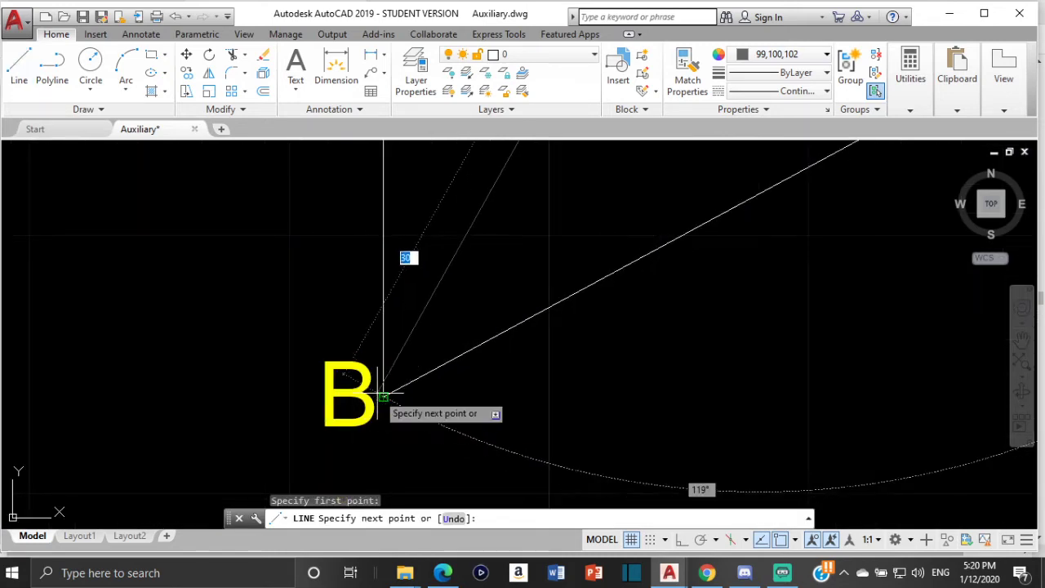
{"action": "left_click", "coordinate": [383, 398]}
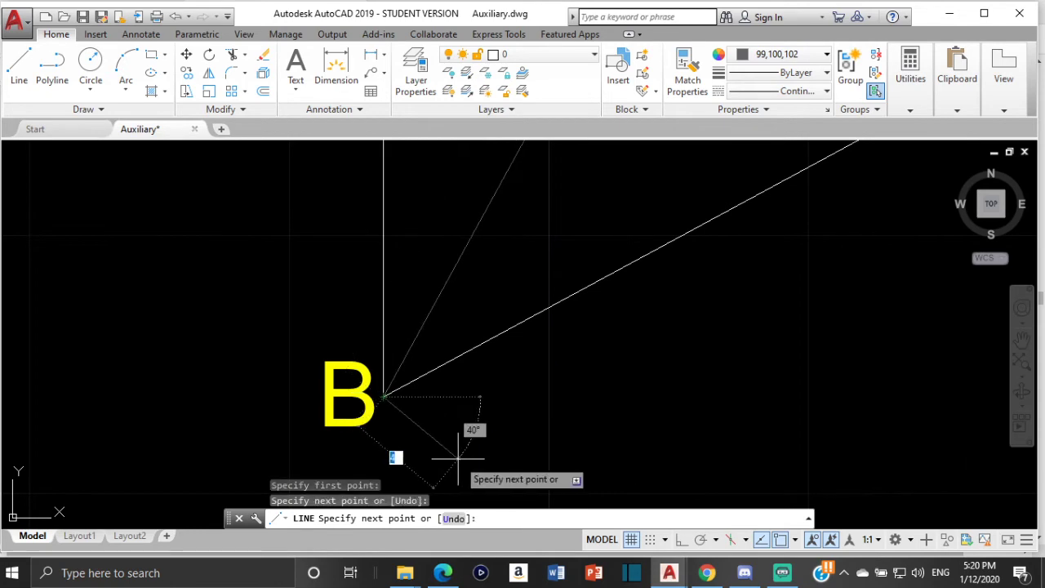
{"action": "key", "text": "Escape"}
{"action": "scroll", "coordinate": [460, 460], "scroll_direction": "down", "scroll_amount": 3}
{"action": "middle_click_drag", "start_coordinate": [495, 303], "coordinate": [406, 527]}
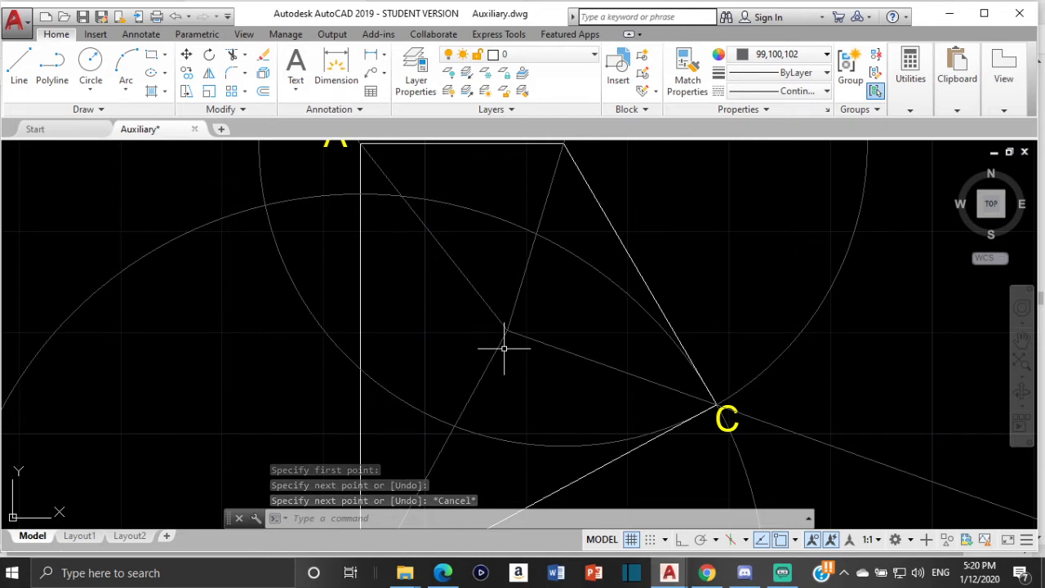
{"action": "scroll", "coordinate": [485, 334], "scroll_direction": "up", "scroll_amount": 2}
{"action": "scroll", "coordinate": [957, 420], "scroll_direction": "down", "scroll_amount": 2}
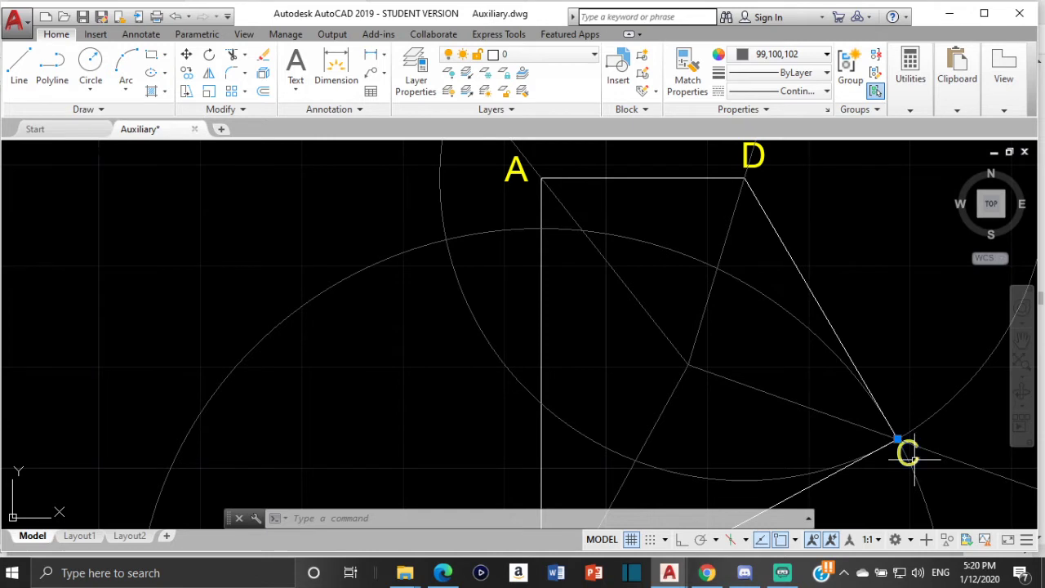
- Copy the C label from point C to beside the interior point
{"action": "key", "text": "Escape"}
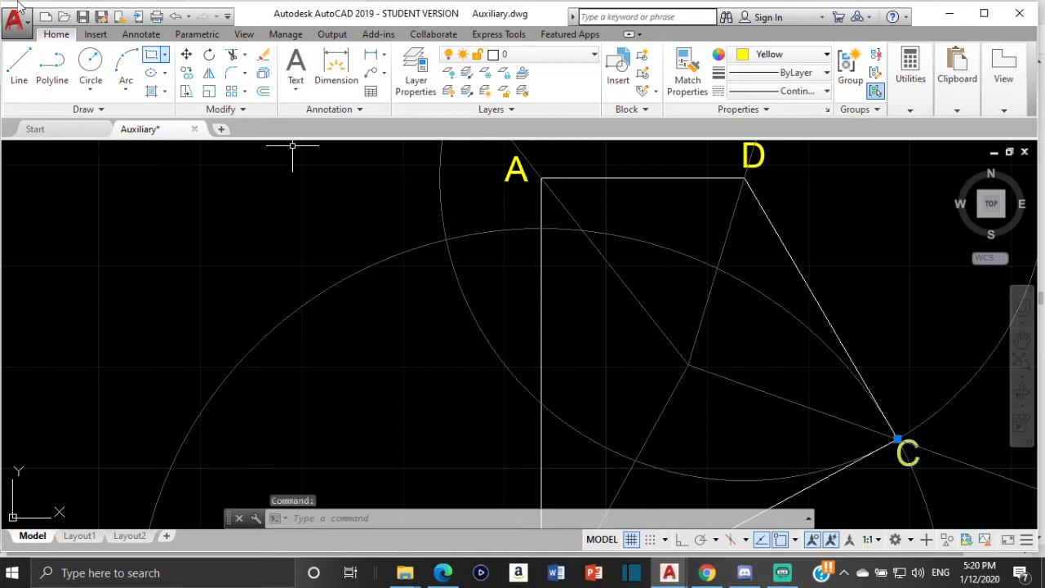
{"action": "left_click", "coordinate": [187, 73]}
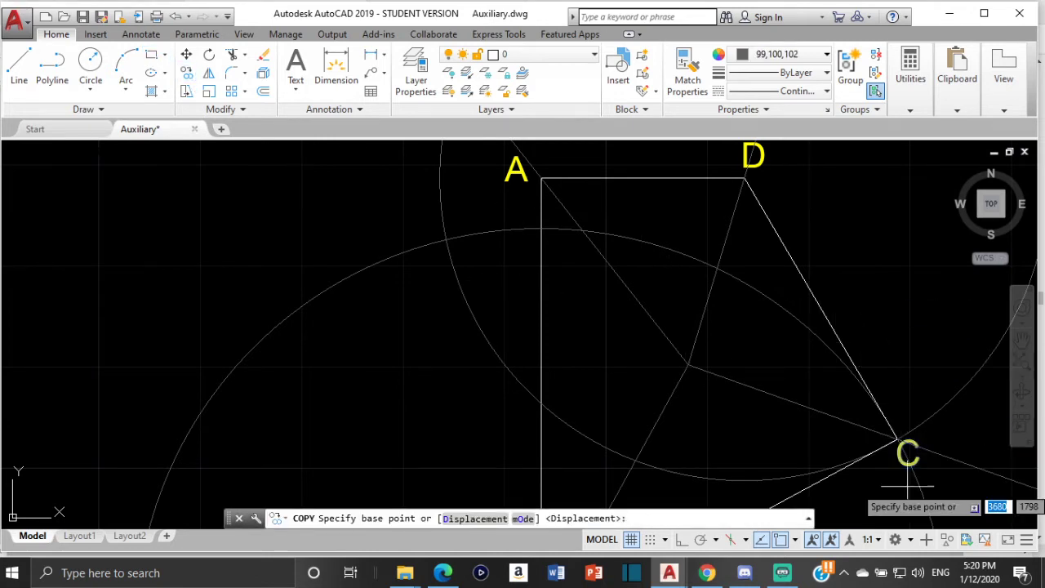
{"action": "scroll", "coordinate": [898, 439], "scroll_direction": "up", "scroll_amount": 2}
{"action": "left_click", "coordinate": [896, 419]}
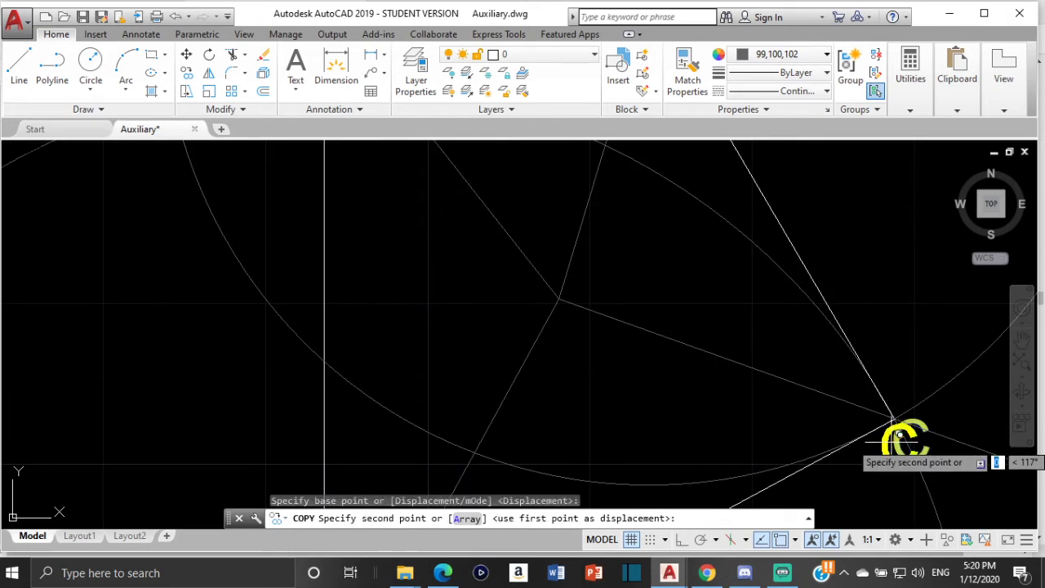
{"action": "scroll", "coordinate": [543, 265], "scroll_direction": "up", "scroll_amount": 2}
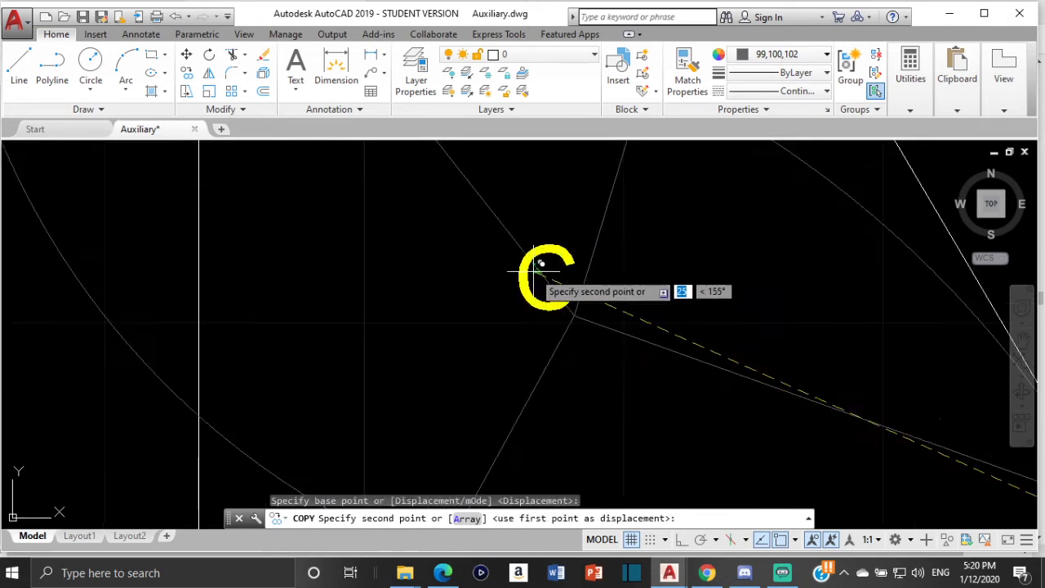
{"action": "left_click", "coordinate": [613, 275]}
{"action": "key", "text": "Escape"}
- Edit the copied label to read P, then bring the geometry PDF to the front
{"action": "double_click", "coordinate": [594, 265]}
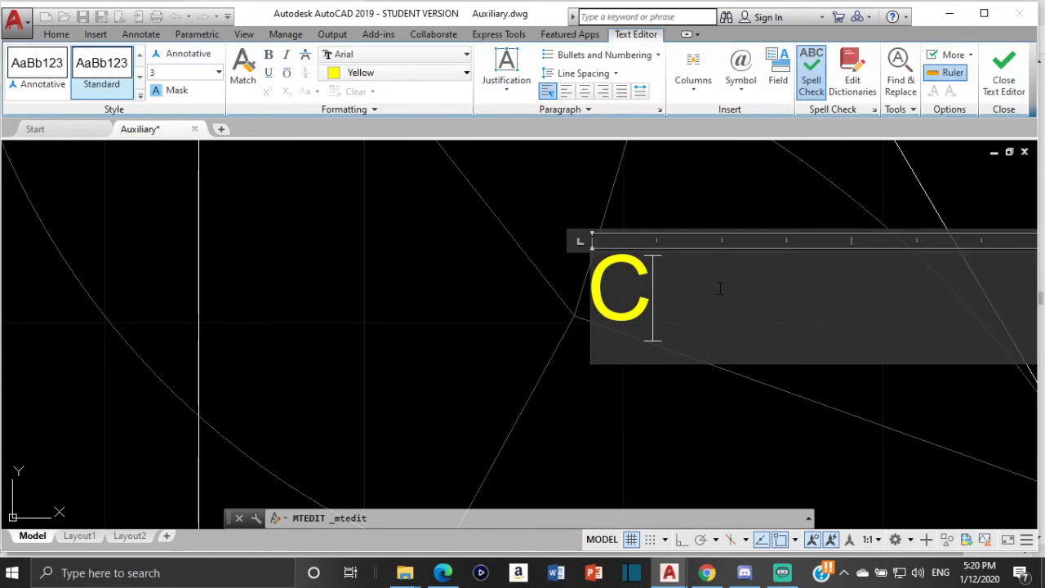
{"action": "key", "text": "BackSpace"}
{"action": "type", "text": "P"}
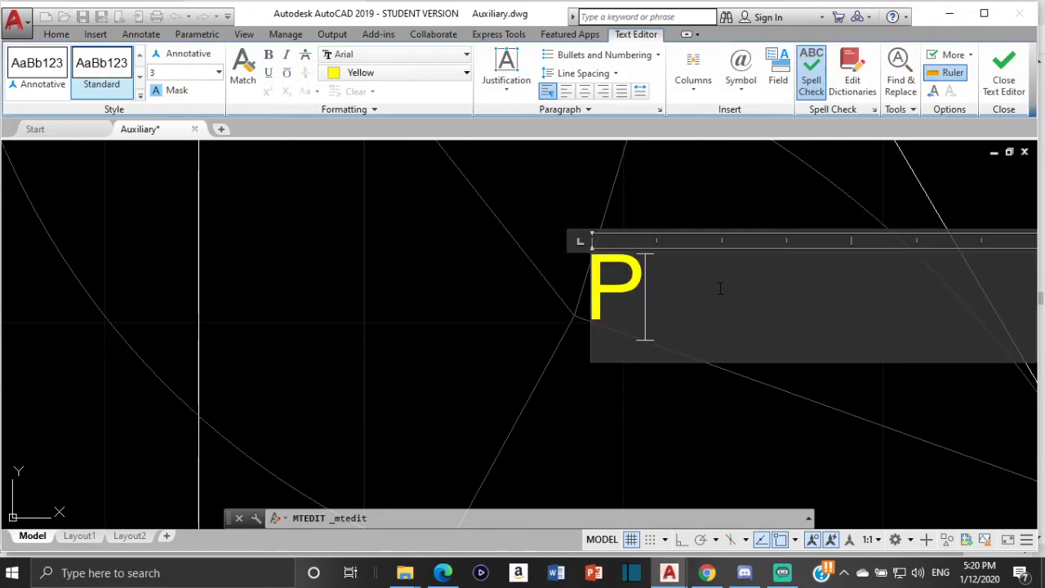
{"action": "left_click", "coordinate": [573, 261]}
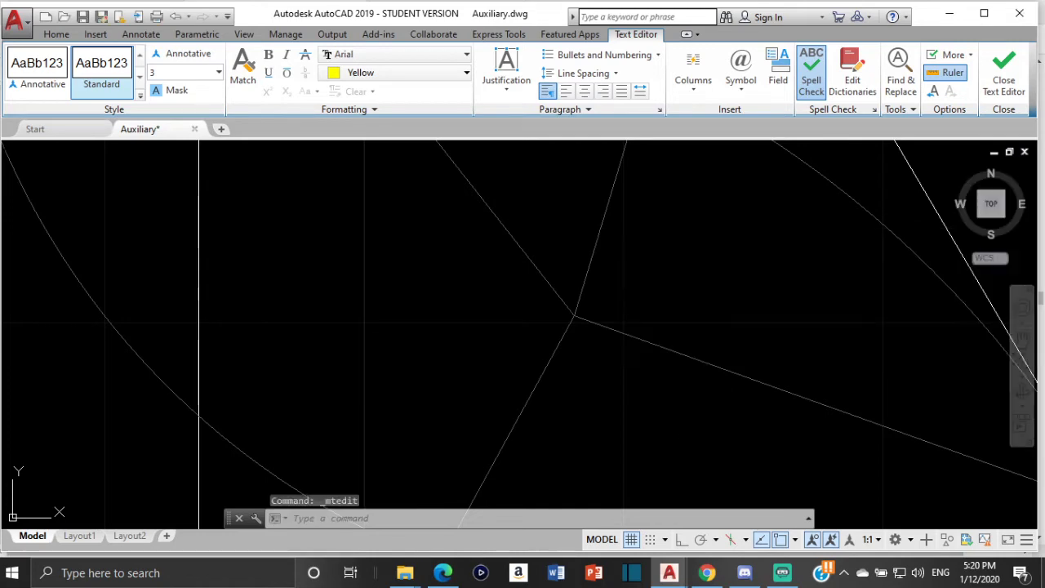
{"action": "scroll", "coordinate": [572, 257], "scroll_direction": "down", "scroll_amount": 2}
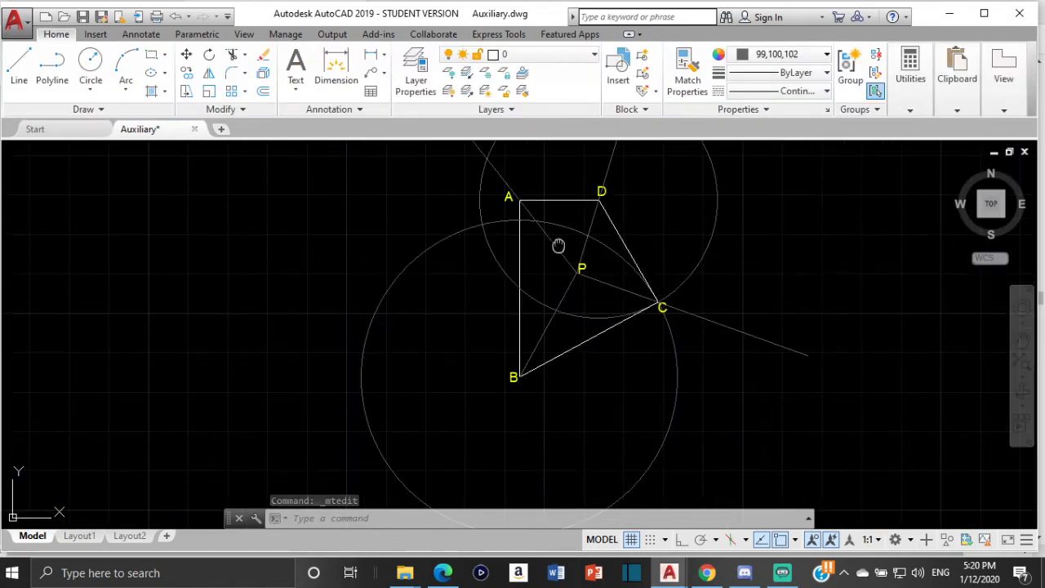
{"action": "middle_click_drag", "start_coordinate": [558, 242], "coordinate": [574, 242]}
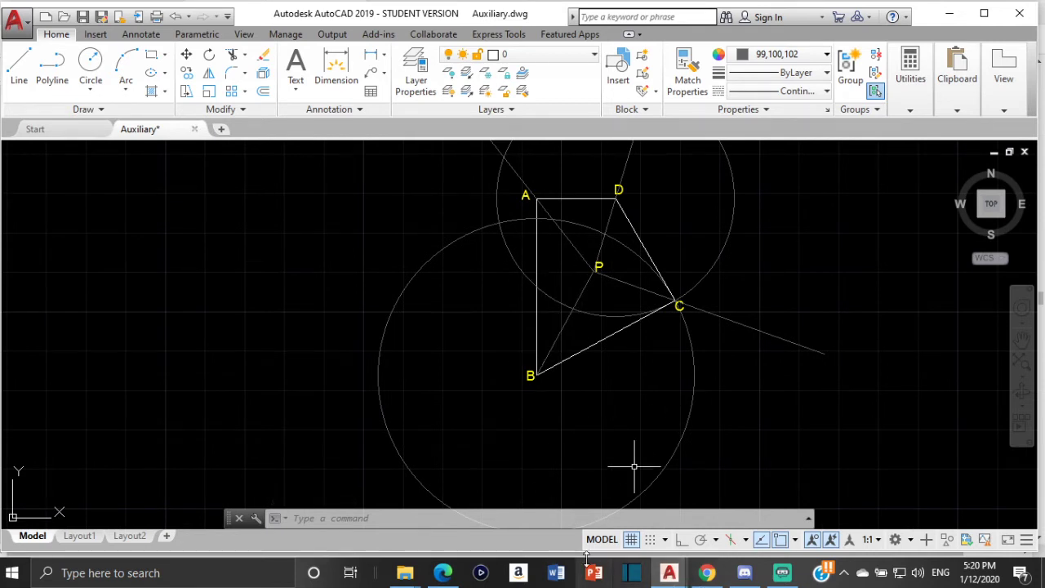
{"action": "left_click", "coordinate": [444, 574]}
{"action": "scroll", "coordinate": [470, 492], "scroll_direction": "down", "scroll_amount": 2}
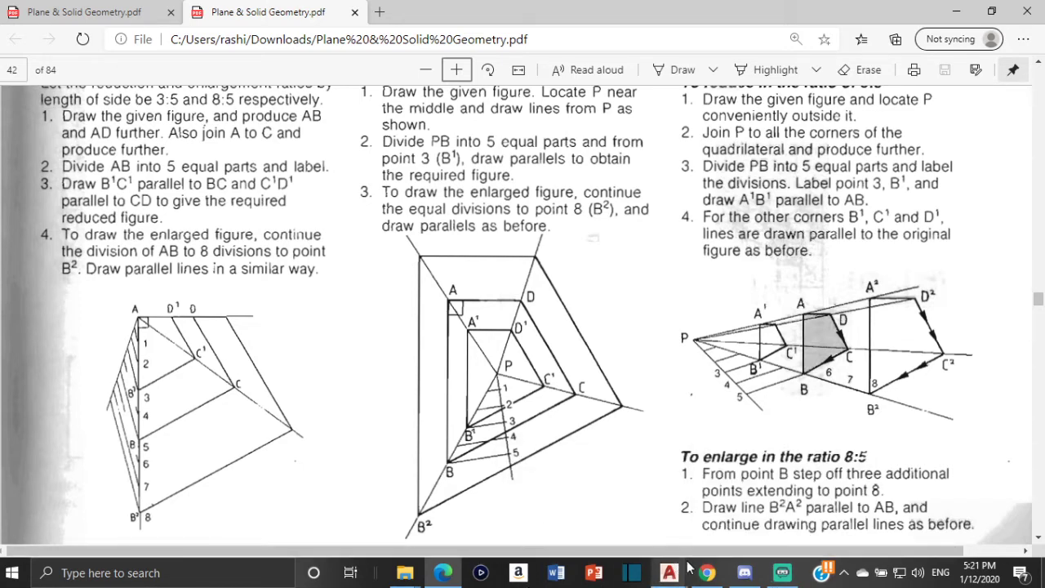
- Return from the PDF to the AutoCAD Auxiliary drawing
{"action": "mouse_move", "coordinate": [669, 573]}
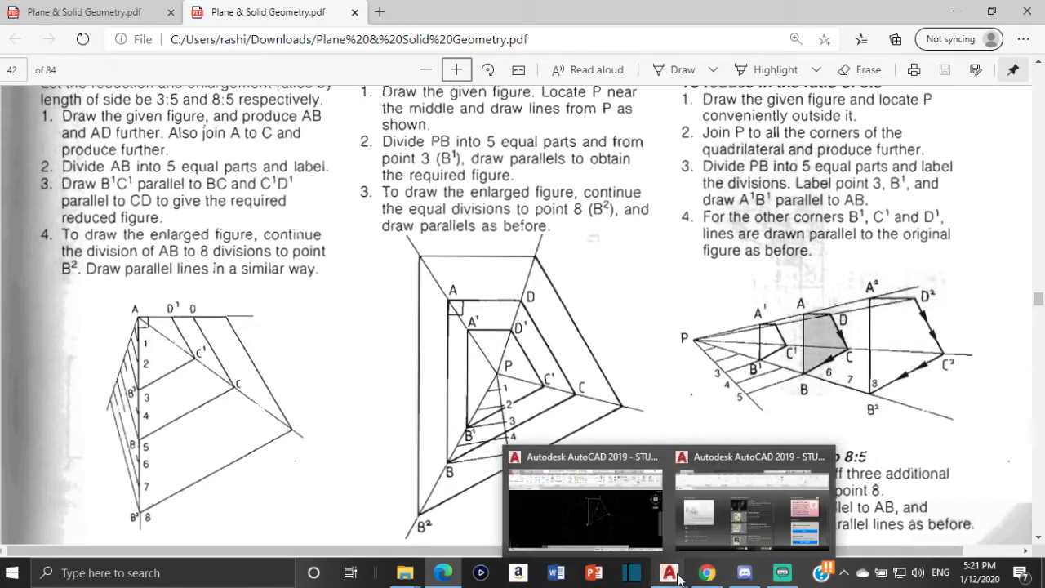
{"action": "left_click", "coordinate": [630, 530]}
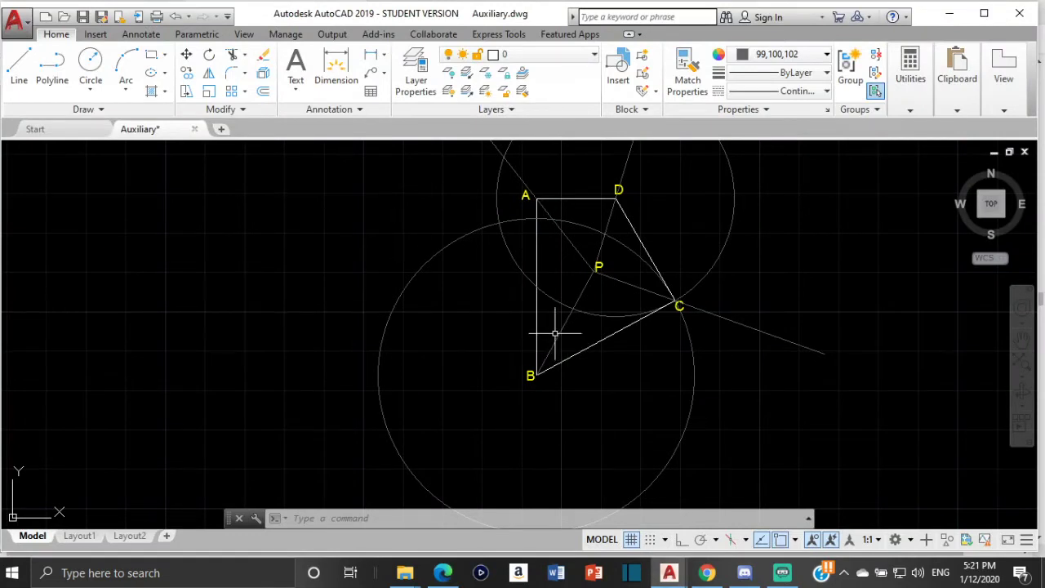
- Start DIVIDE (DIVI) and pick line PB as the object to divide
{"action": "scroll", "coordinate": [518, 310], "scroll_direction": "up", "scroll_amount": 3}
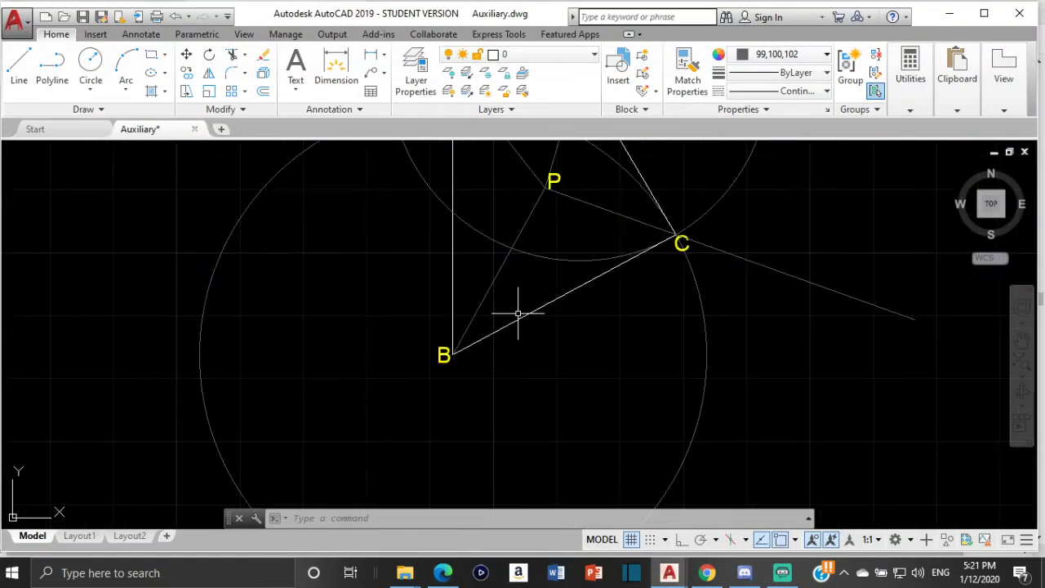
{"action": "scroll", "coordinate": [495, 276], "scroll_direction": "up", "scroll_amount": 2}
{"action": "scroll", "coordinate": [511, 242], "scroll_direction": "down", "scroll_amount": 2}
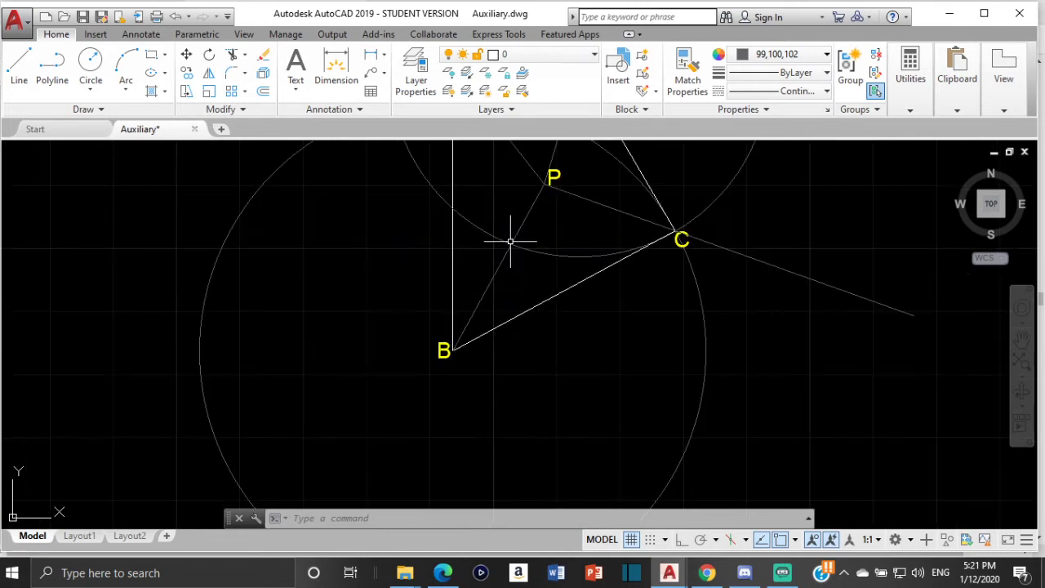
{"action": "left_click", "coordinate": [510, 242]}
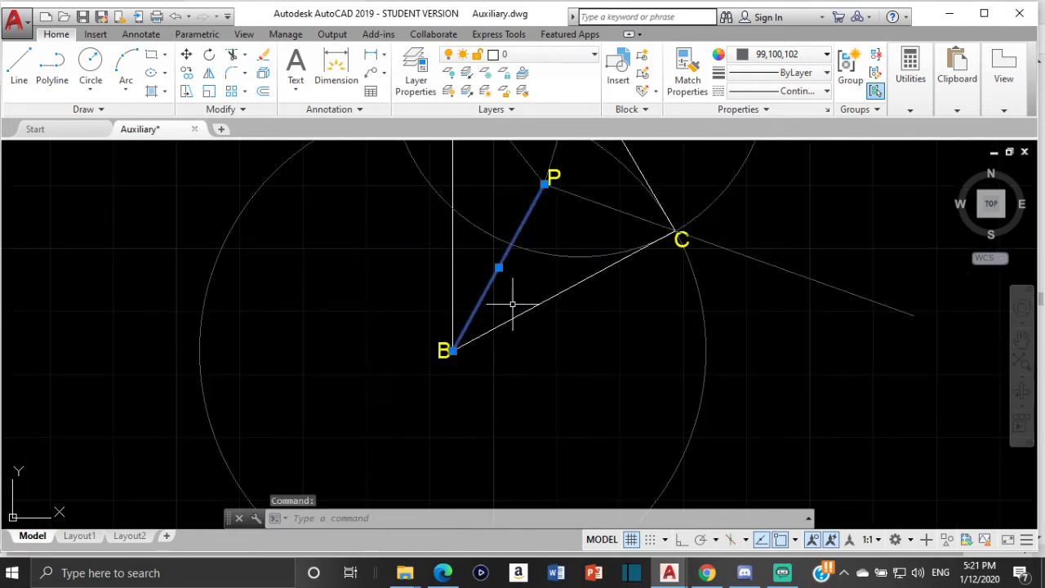
{"action": "key", "text": "Escape"}
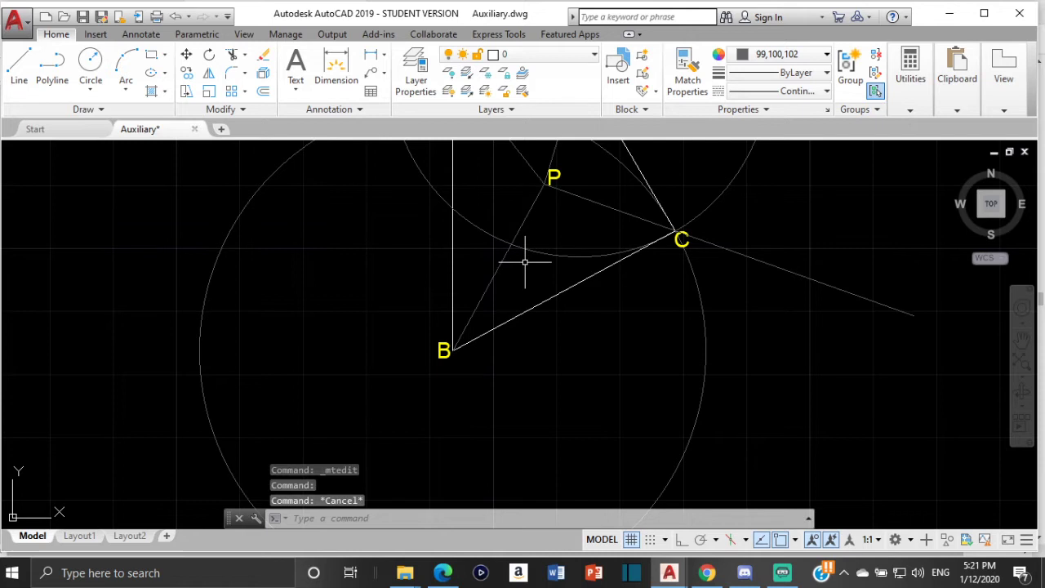
{"action": "type", "text": "DIVIDE"}
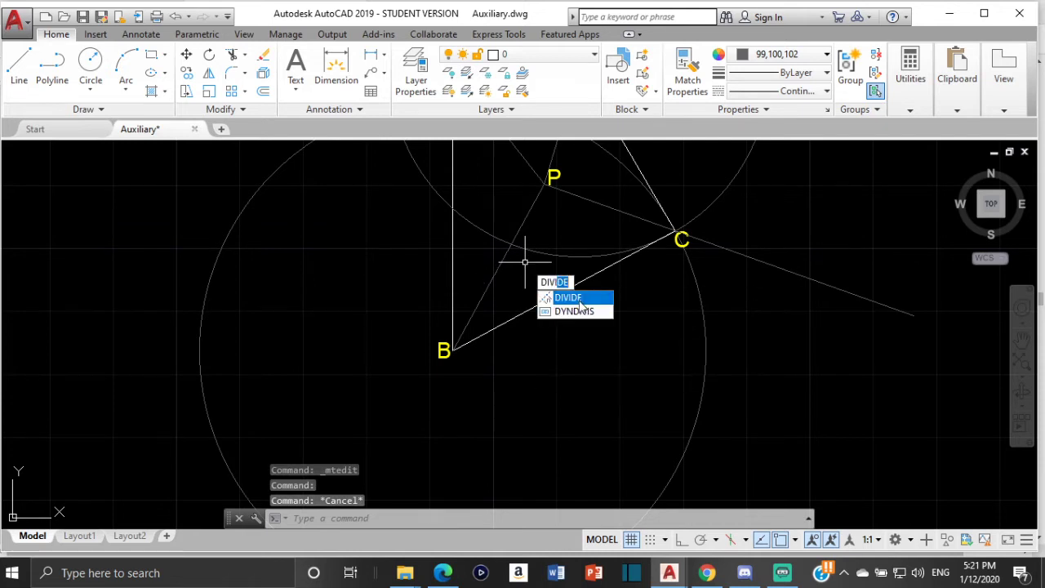
{"action": "key", "text": "Return"}
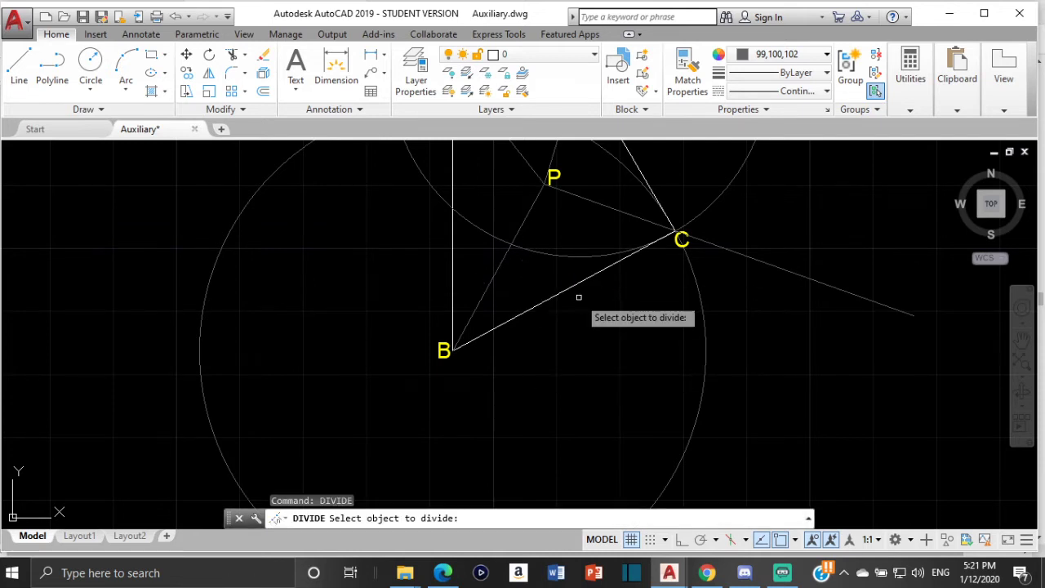
{"action": "left_click", "coordinate": [504, 259]}
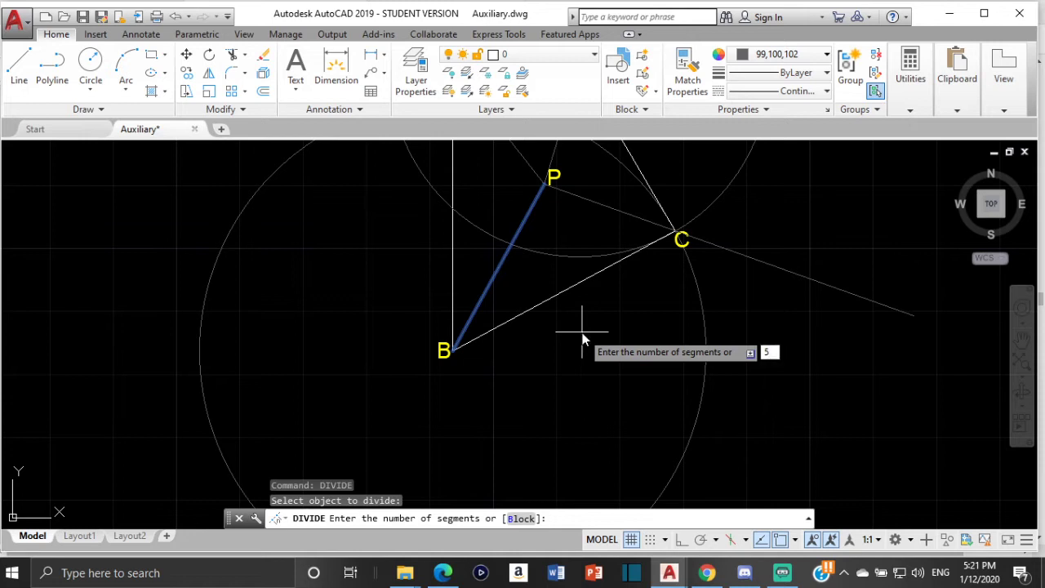
- Finish dividing line PB into 5 equal segments
{"action": "key", "text": "Return"}
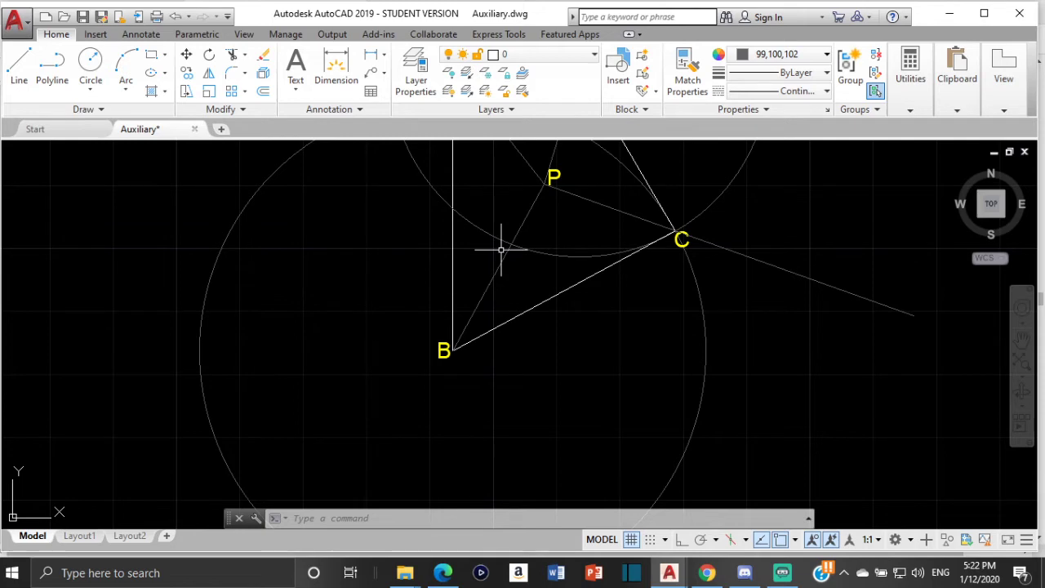
{"action": "scroll", "coordinate": [507, 265], "scroll_direction": "down", "scroll_amount": 3}
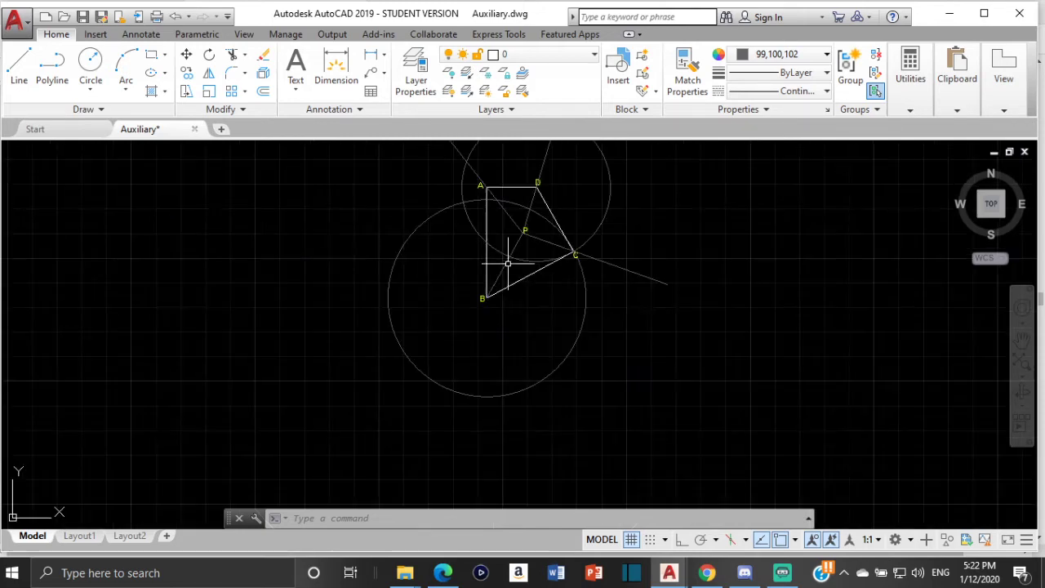
{"action": "scroll", "coordinate": [507, 265], "scroll_direction": "up", "scroll_amount": 6}
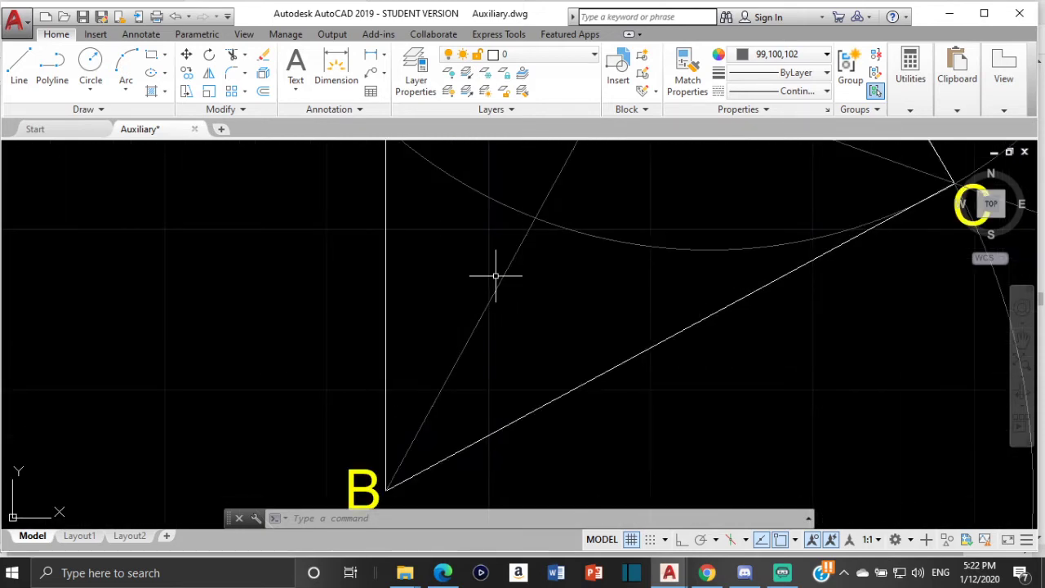
- Use DDPTYPE to set the point style to a circle with a cross
{"action": "mouse_move", "coordinate": [496, 284]}
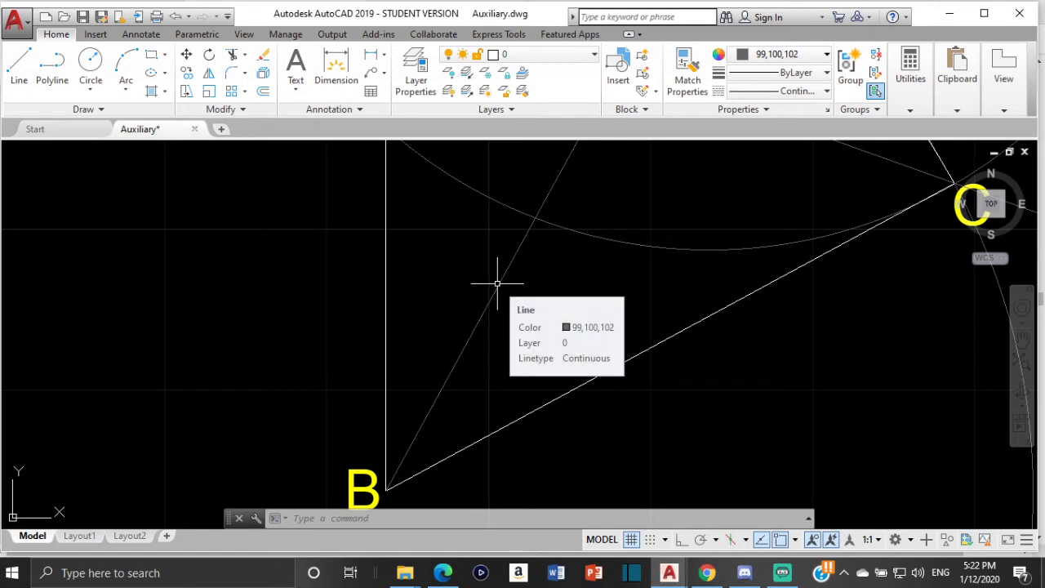
{"action": "type", "text": "DD"}
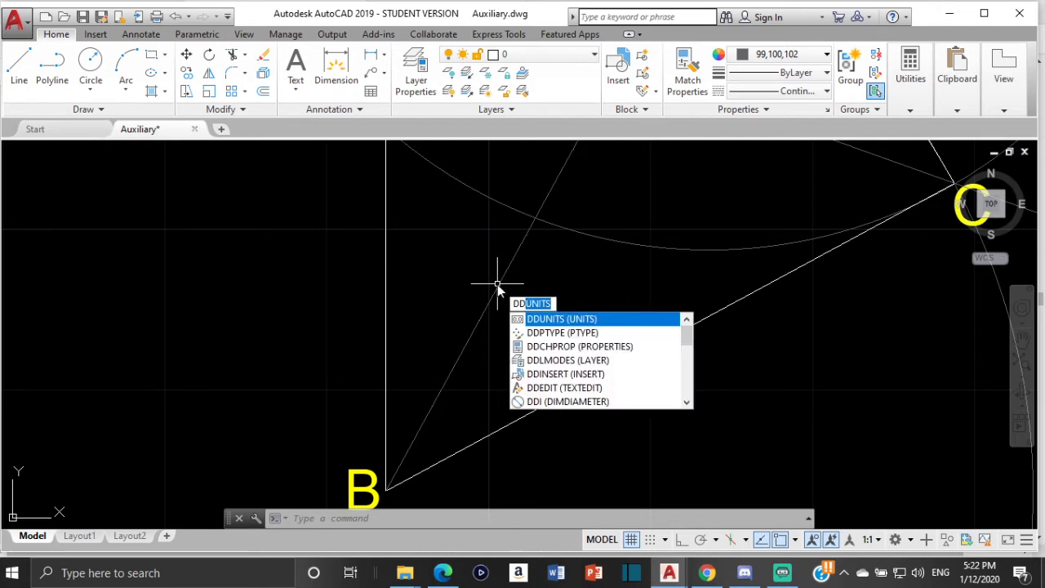
{"action": "type", "text": "PT"}
{"action": "key", "text": "Return"}
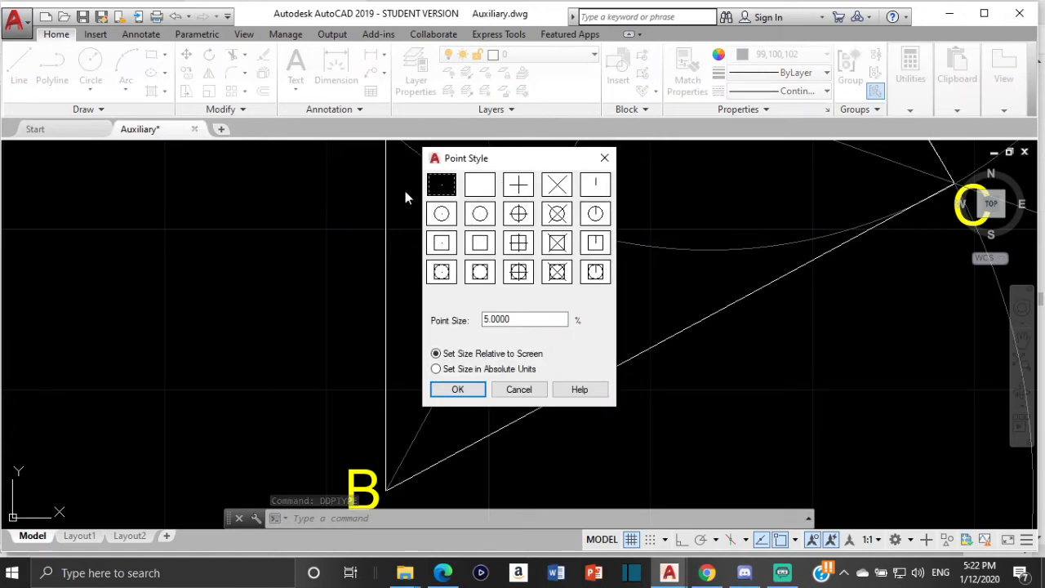
{"action": "left_click", "coordinate": [556, 215]}
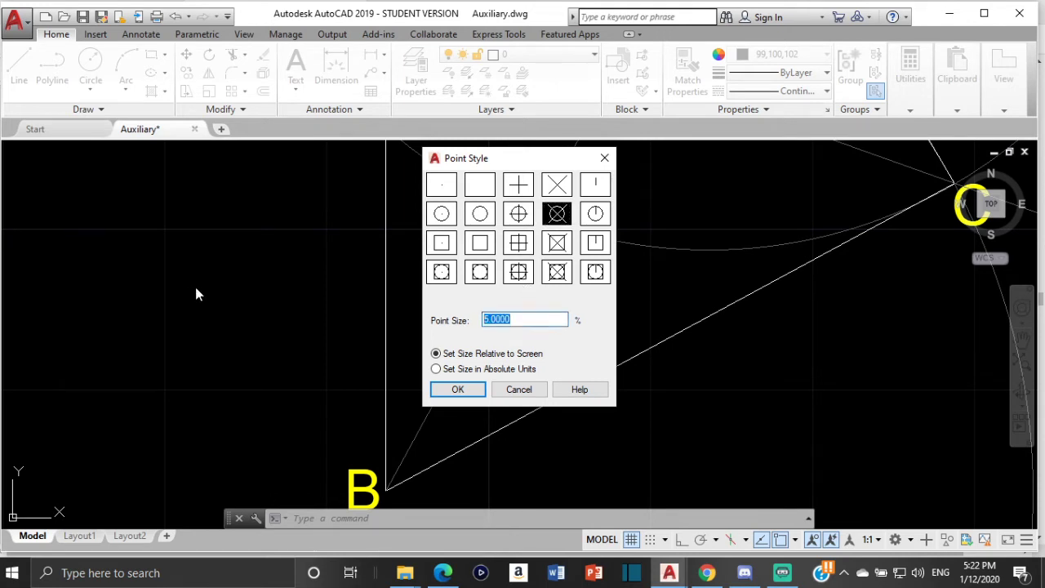
{"action": "left_click", "coordinate": [456, 390]}
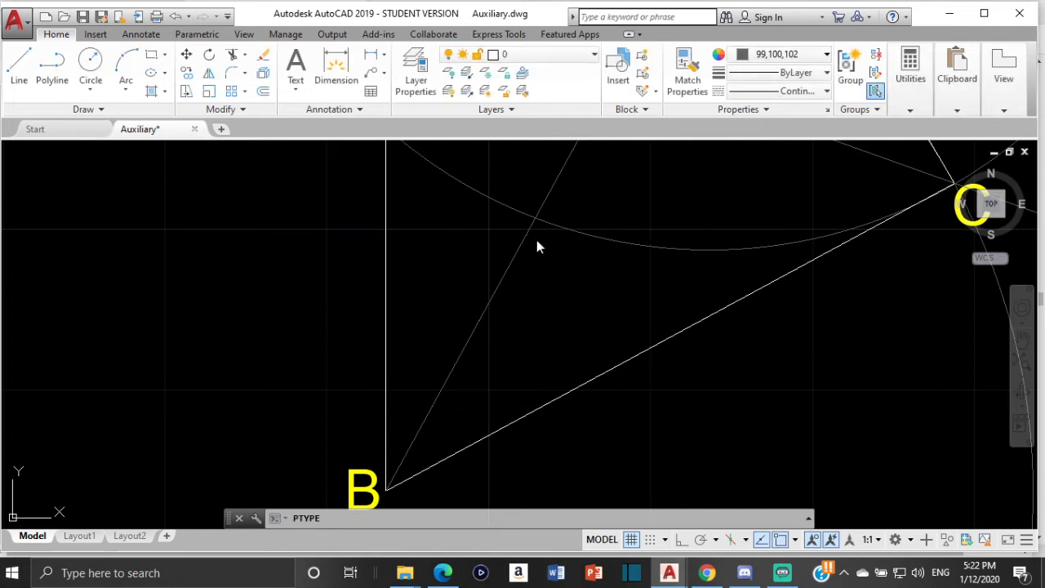
{"action": "scroll", "coordinate": [535, 230], "scroll_direction": "down", "scroll_amount": 3}
{"action": "scroll", "coordinate": [518, 256], "scroll_direction": "up", "scroll_amount": 4}
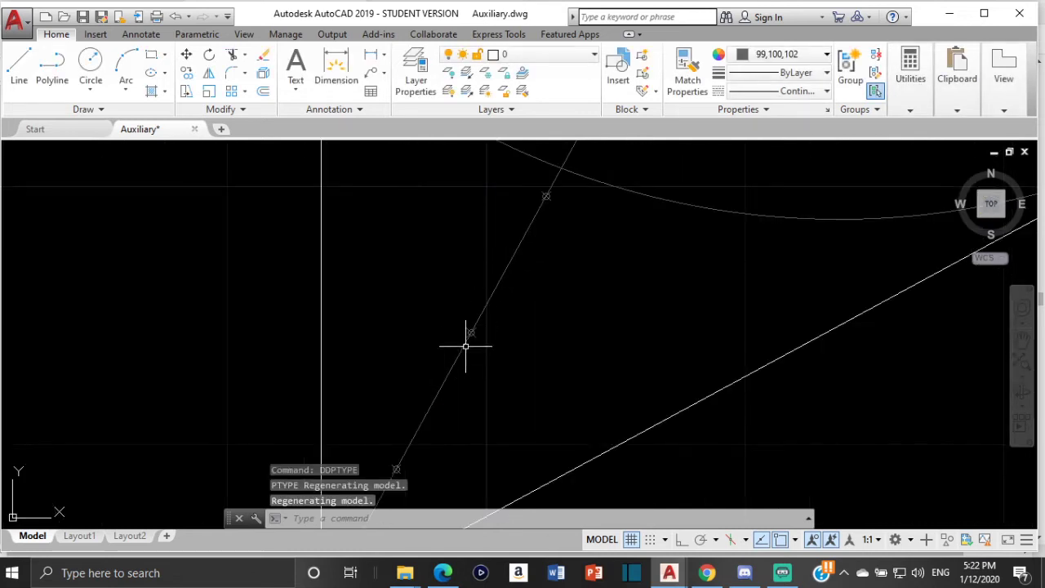
- Copy side BC from base point B to the third division point on PB from P
{"action": "scroll", "coordinate": [515, 245], "scroll_direction": "down", "scroll_amount": 4}
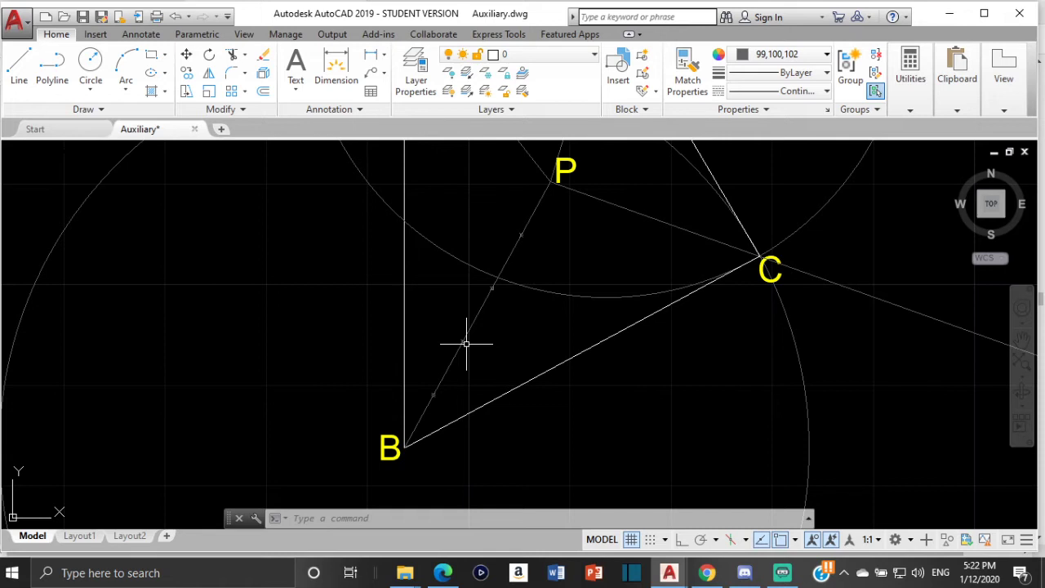
{"action": "left_click", "coordinate": [516, 386]}
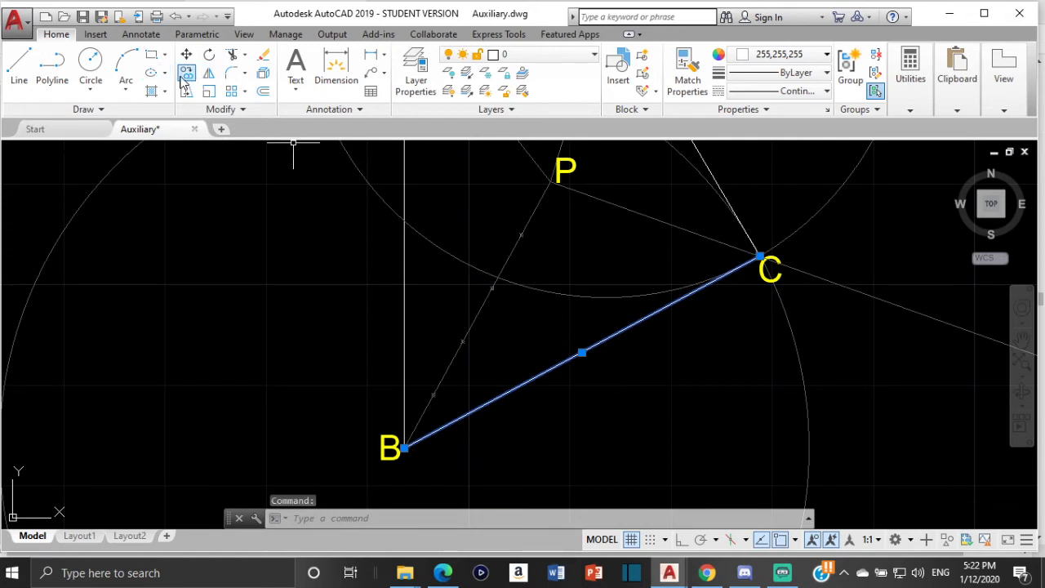
{"action": "type", "text": "co"}
{"action": "key", "text": "Return"}
{"action": "left_click", "coordinate": [404, 447]}
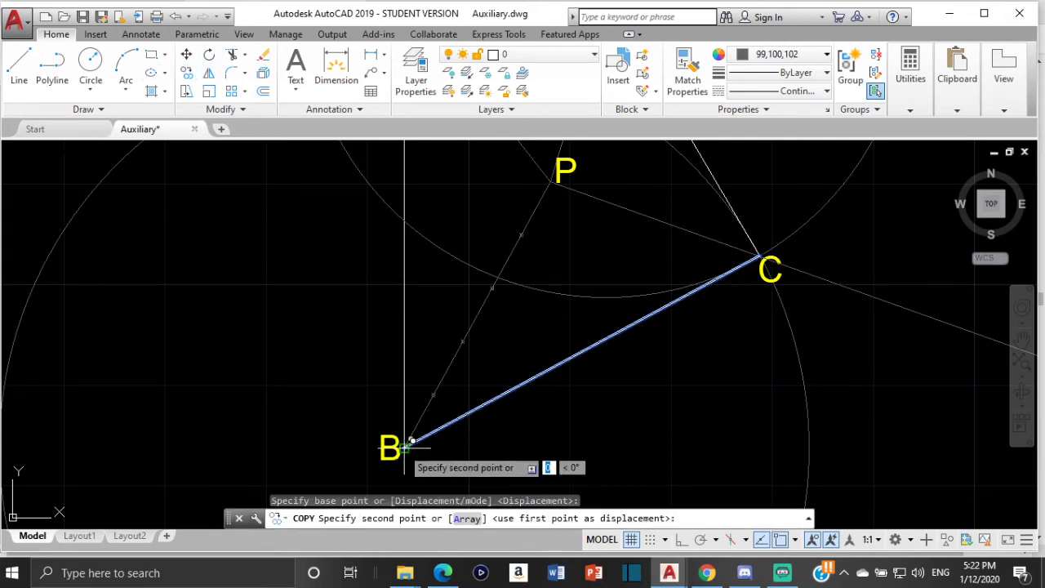
{"action": "left_click", "coordinate": [462, 342]}
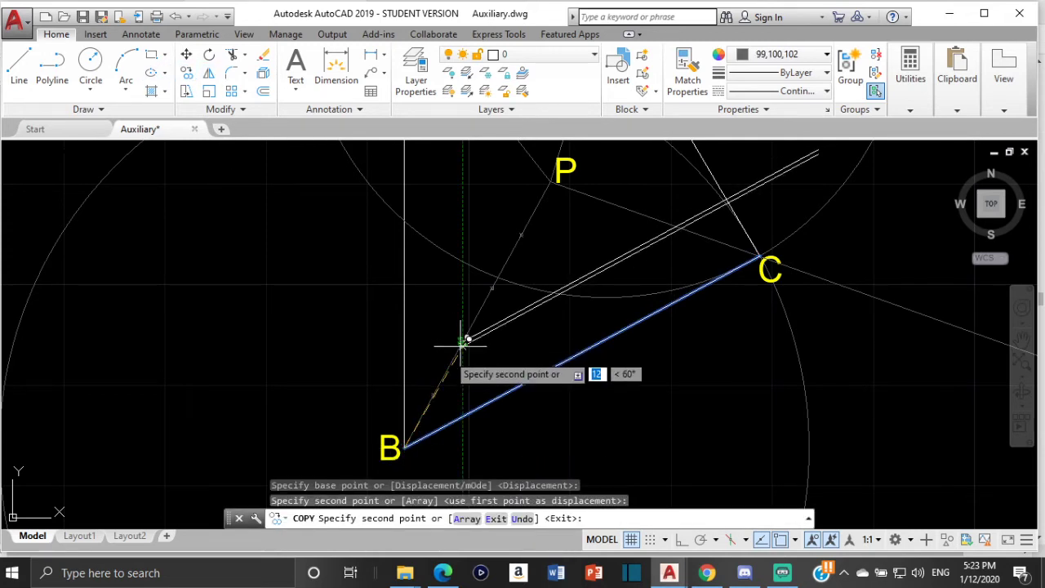
{"action": "key", "text": "Escape"}
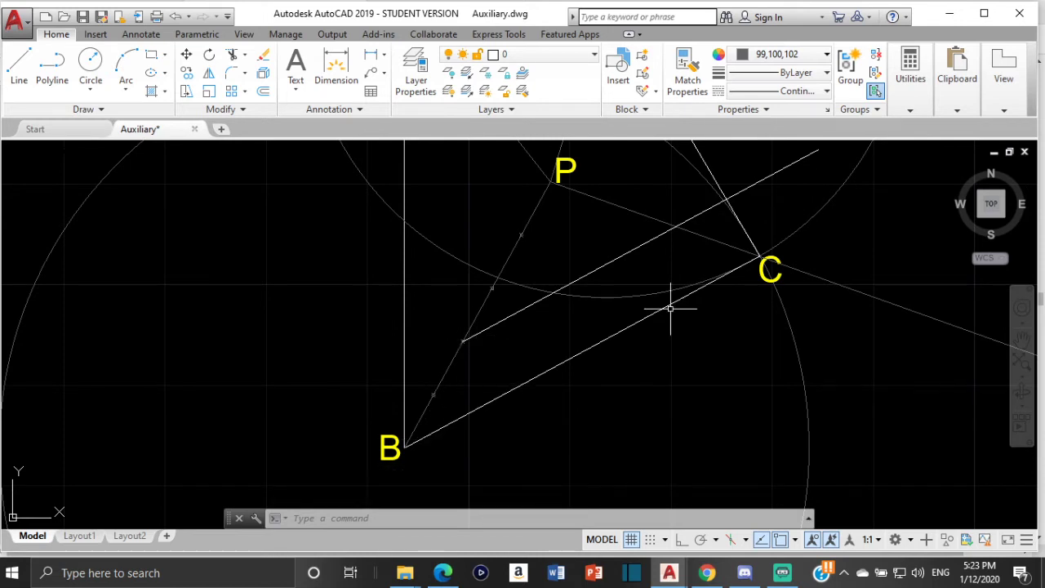
{"action": "scroll", "coordinate": [548, 303], "scroll_direction": "down", "scroll_amount": 2}
{"action": "middle_click_drag", "start_coordinate": [510, 229], "coordinate": [507, 260]}
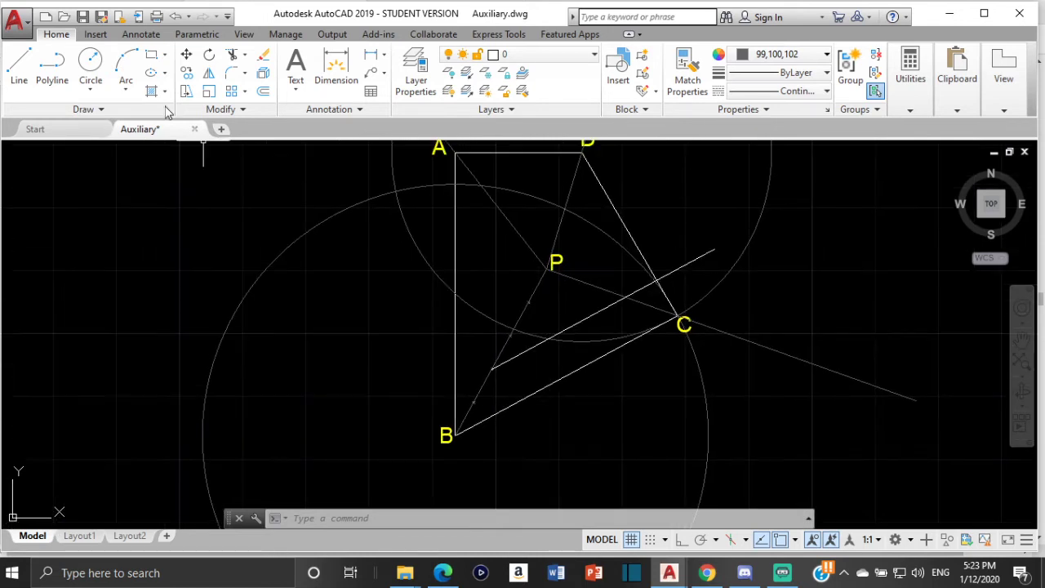
- Copy side AB from endpoint B to the inner point on ray PB
{"action": "left_click", "coordinate": [19, 65]}
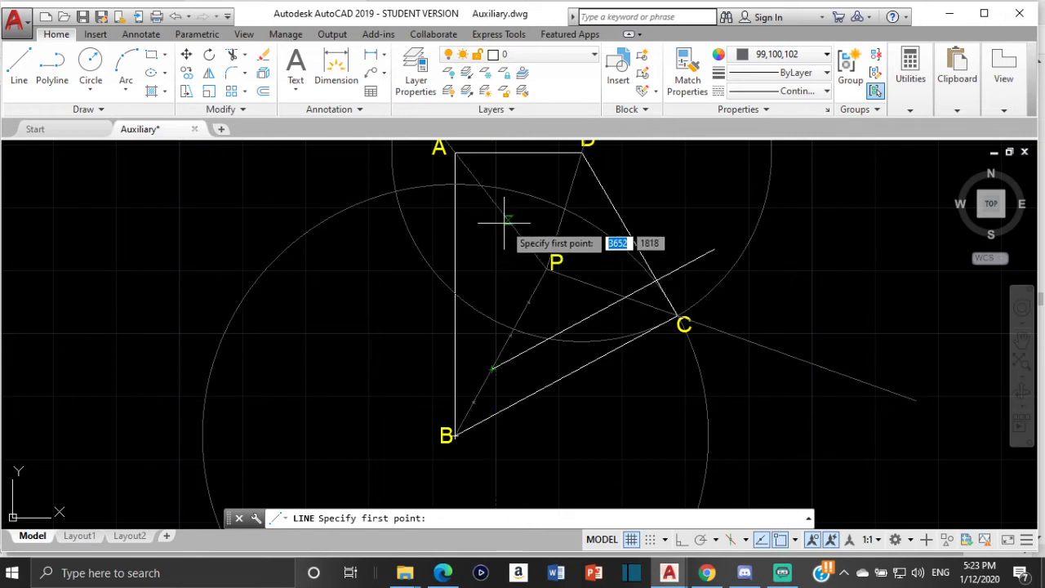
{"action": "key", "text": "Escape"}
{"action": "left_click", "coordinate": [455, 241]}
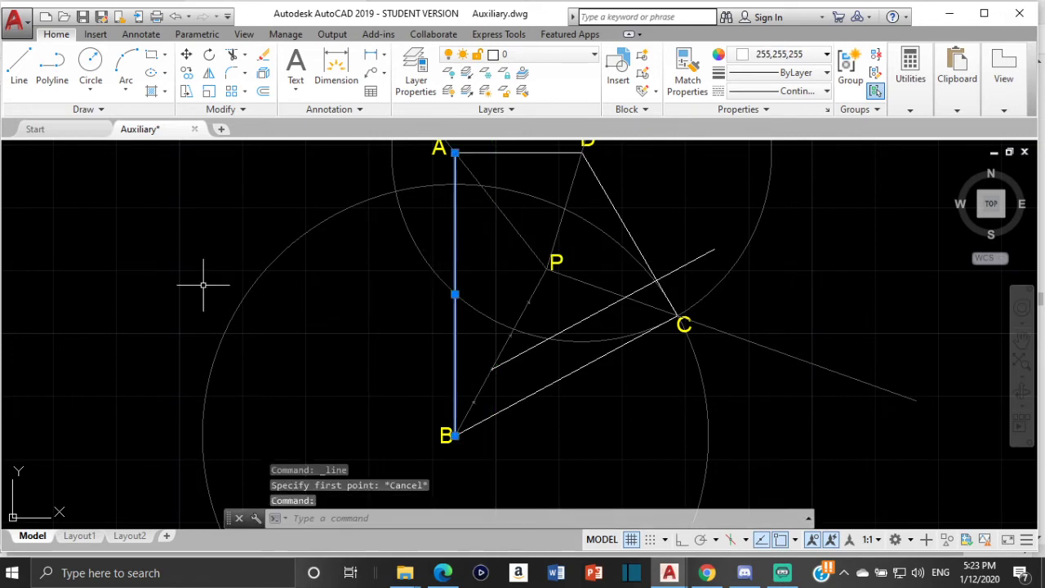
{"action": "left_click", "coordinate": [186, 73]}
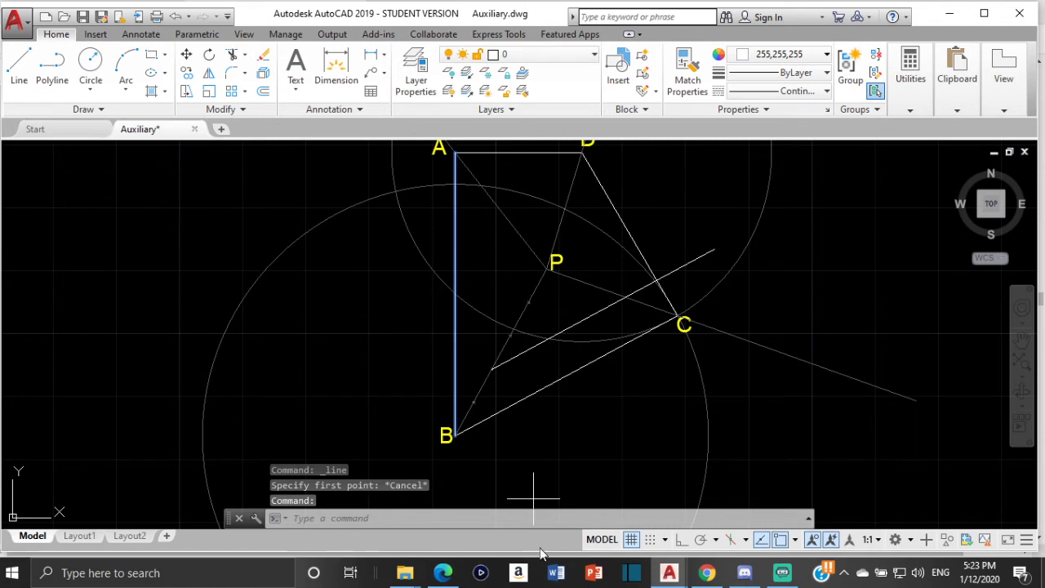
{"action": "left_click", "coordinate": [455, 434]}
{"action": "left_click", "coordinate": [492, 369]}
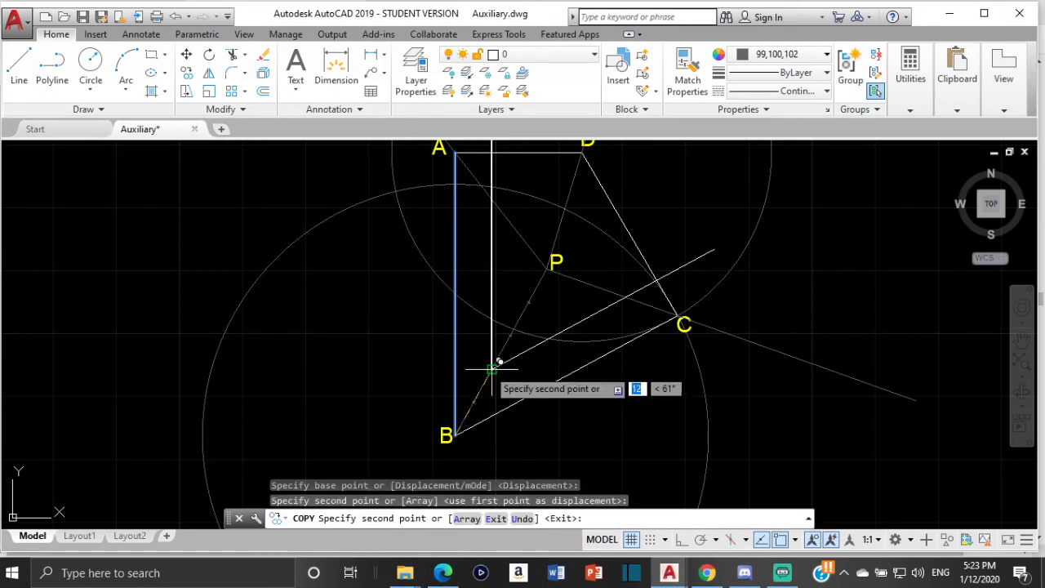
{"action": "key", "text": "Escape"}
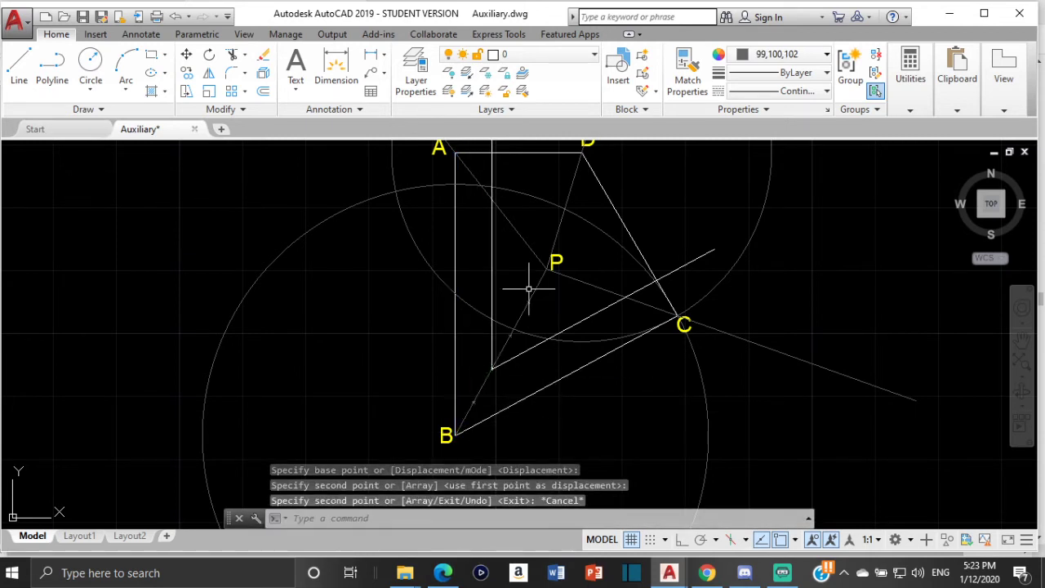
- Copy side AD from endpoint A to the inner point on ray PA
{"action": "left_click", "coordinate": [538, 153]}
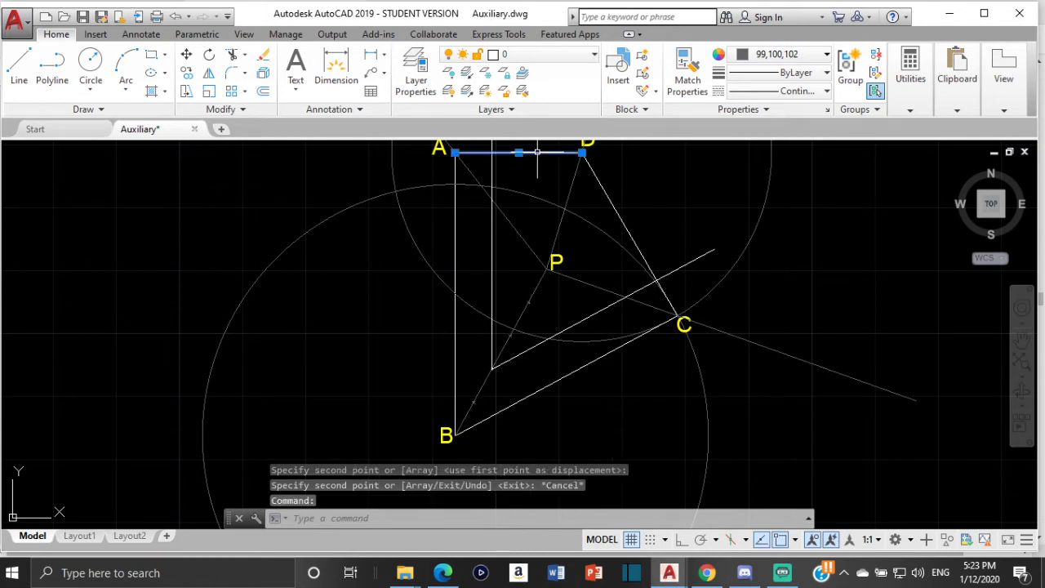
{"action": "left_click", "coordinate": [187, 74]}
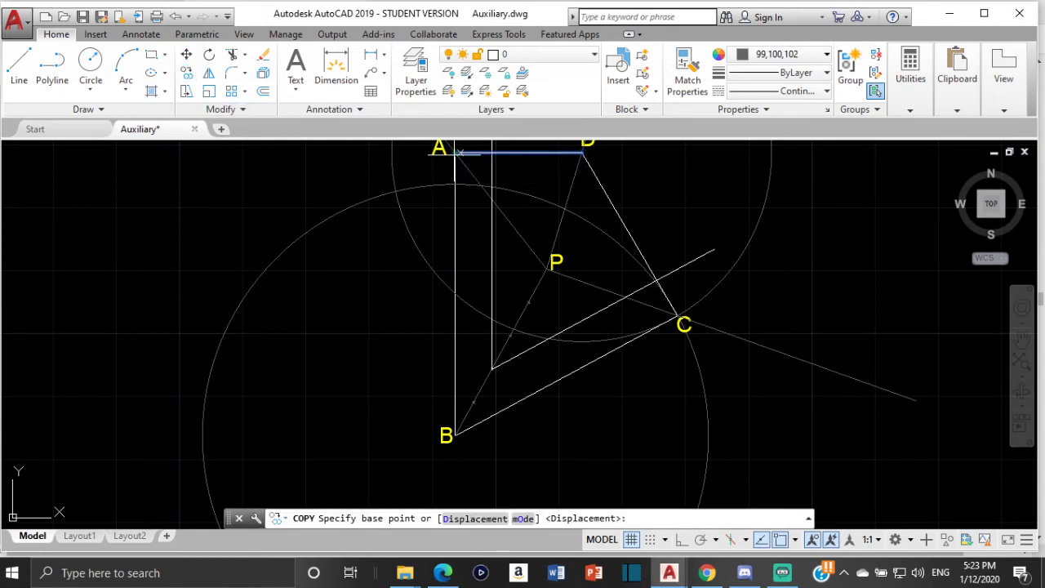
{"action": "left_click", "coordinate": [456, 152]}
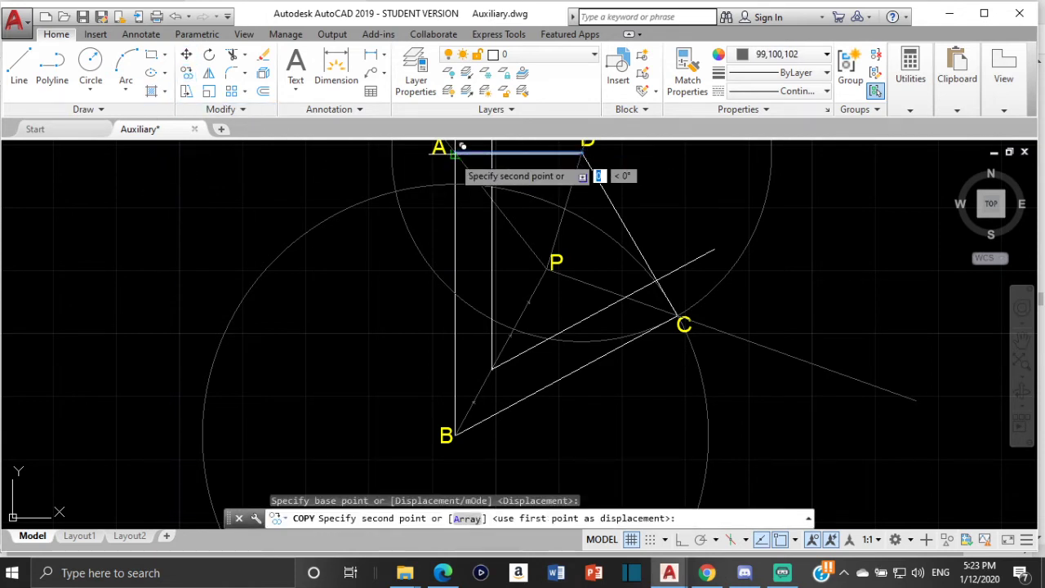
{"action": "left_click", "coordinate": [492, 197]}
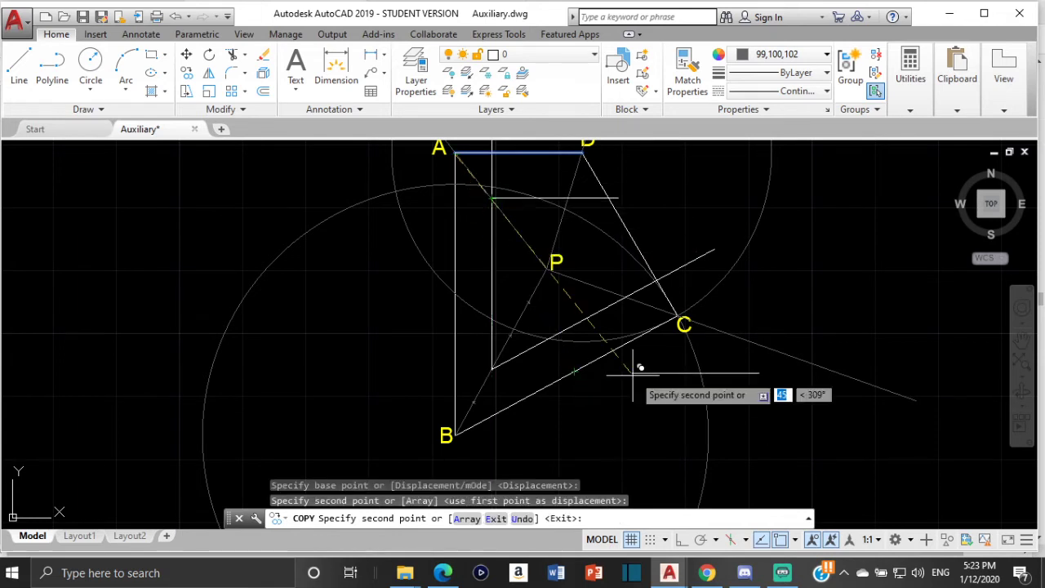
{"action": "key", "text": "Escape"}
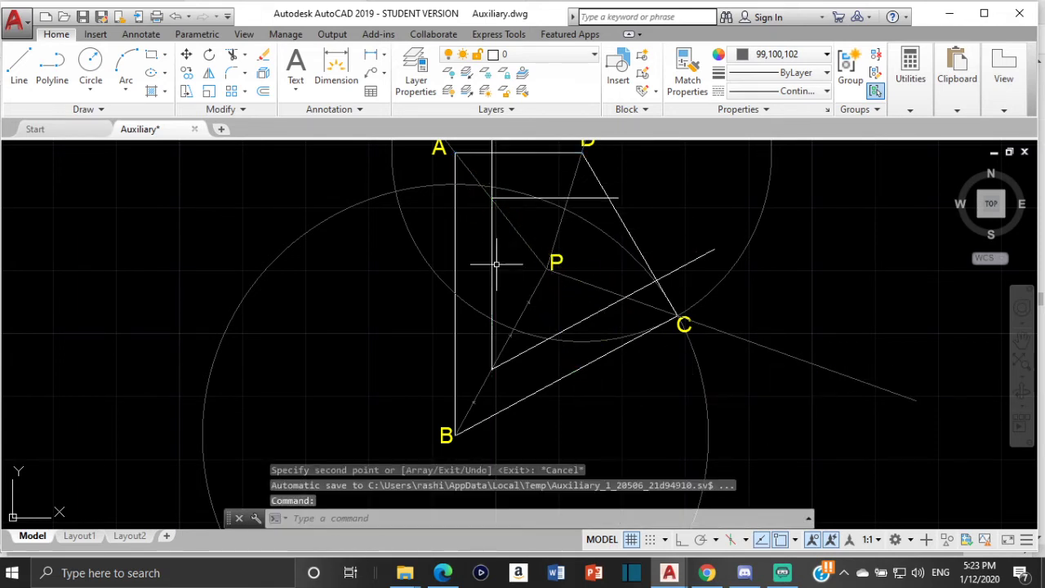
{"action": "left_click", "coordinate": [614, 211]}
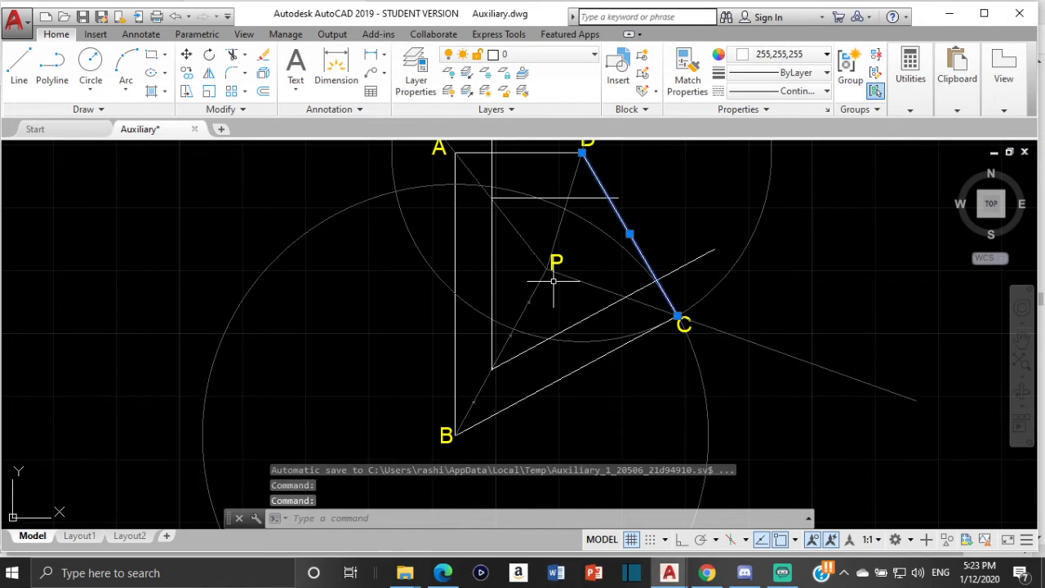
- Copy side DC from base point C to the inner point on ray PC
{"action": "key", "text": "Return"}
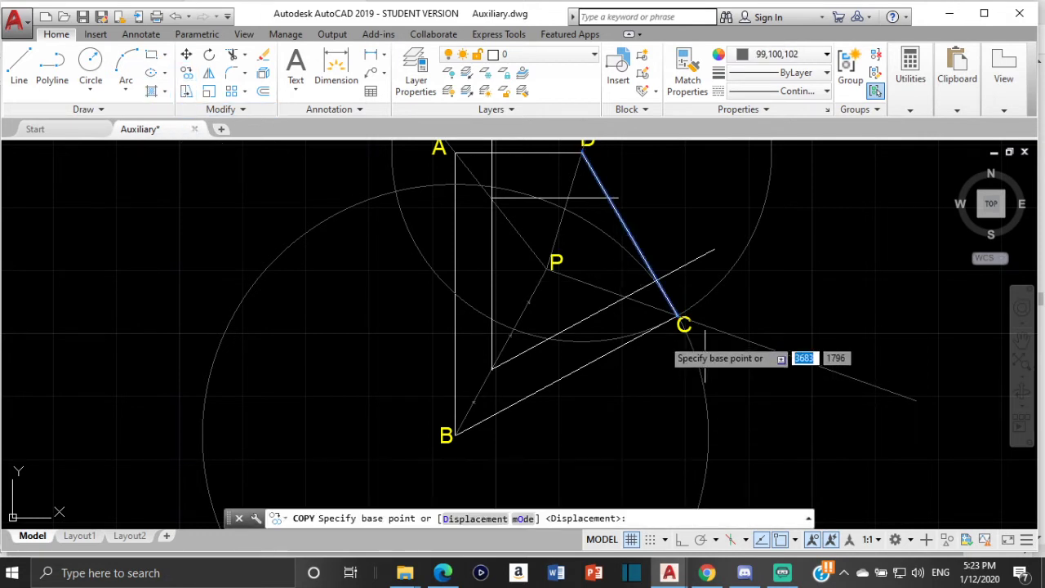
{"action": "scroll", "coordinate": [679, 326], "scroll_direction": "up", "scroll_amount": 2}
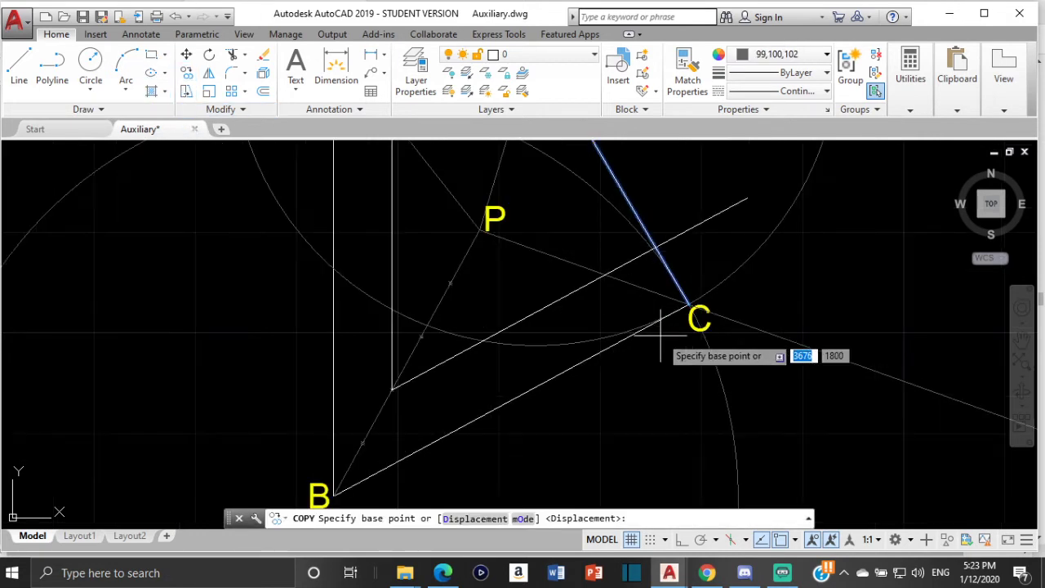
{"action": "left_click", "coordinate": [688, 302]}
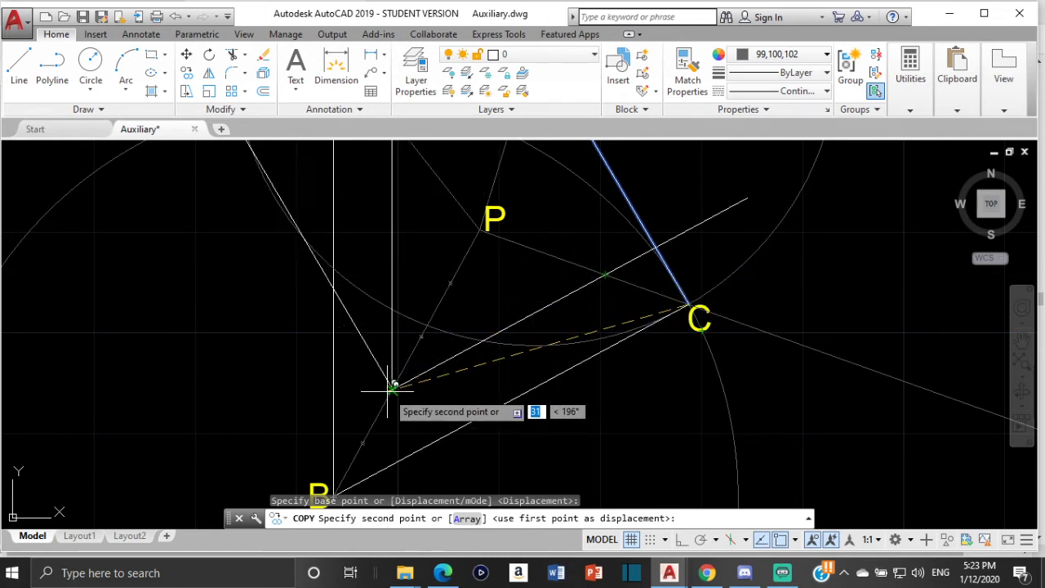
{"action": "left_click", "coordinate": [605, 272]}
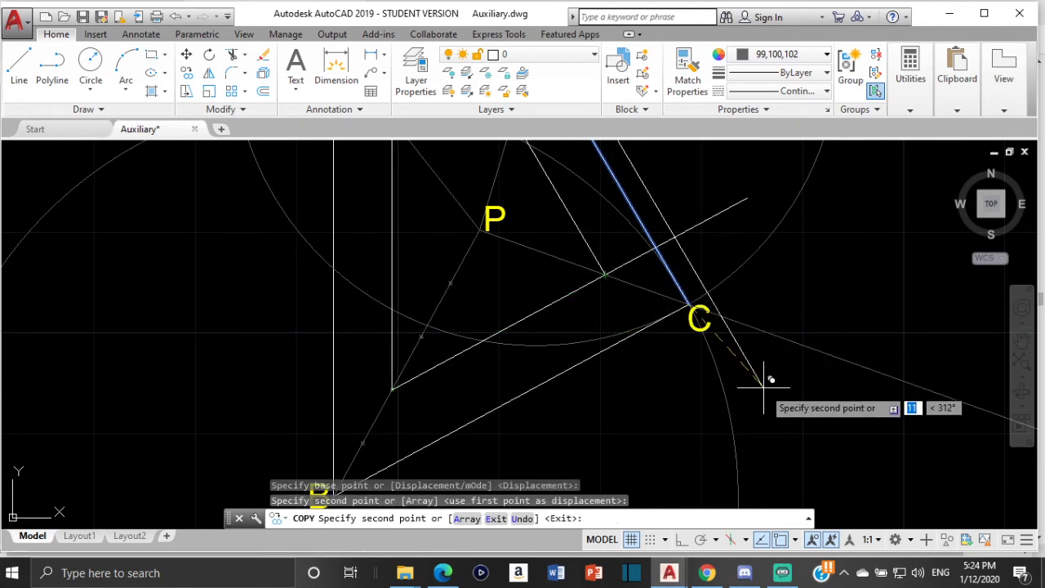
{"action": "key", "text": "Escape"}
{"action": "scroll", "coordinate": [677, 290], "scroll_direction": "down", "scroll_amount": 1}
{"action": "middle_click_drag", "start_coordinate": [677, 292], "coordinate": [667, 380]}
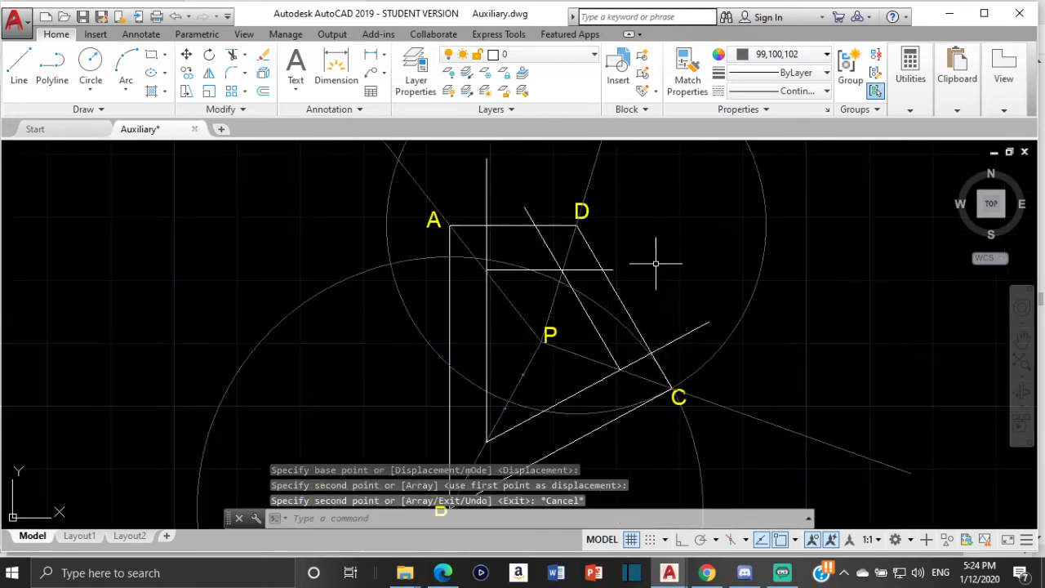
- Trim the copied lines' ends overshooting side AD and the DC copy with TR
{"action": "type", "text": "TR"}
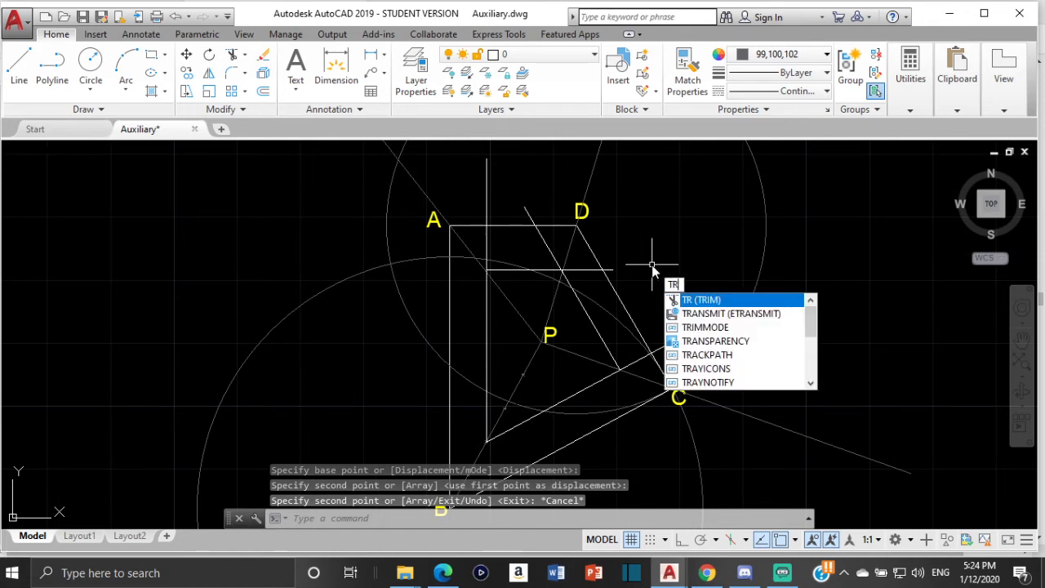
{"action": "key", "text": "Return"}
{"action": "key", "text": "Return"}
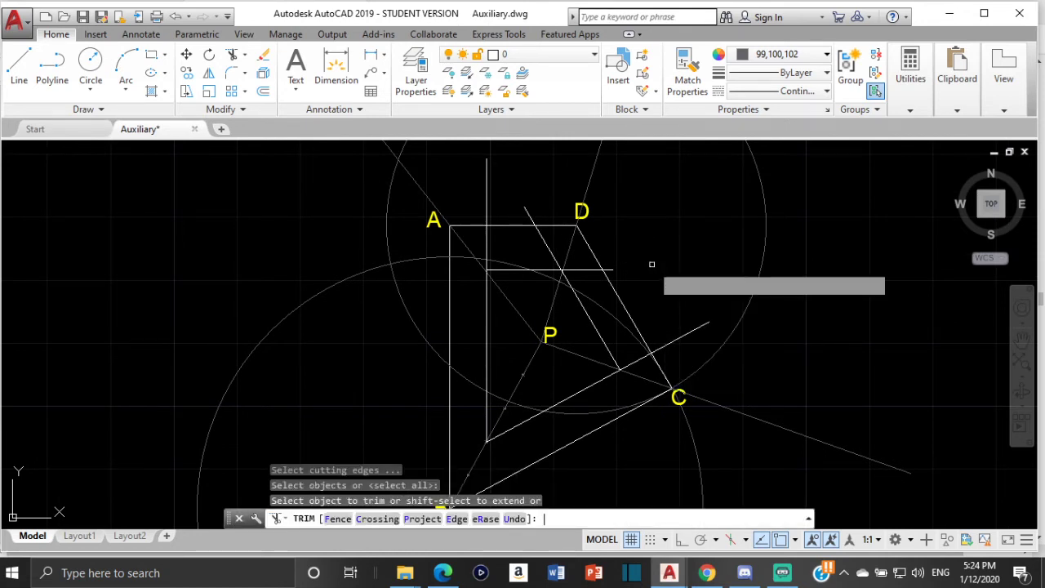
{"action": "left_click", "coordinate": [488, 160]}
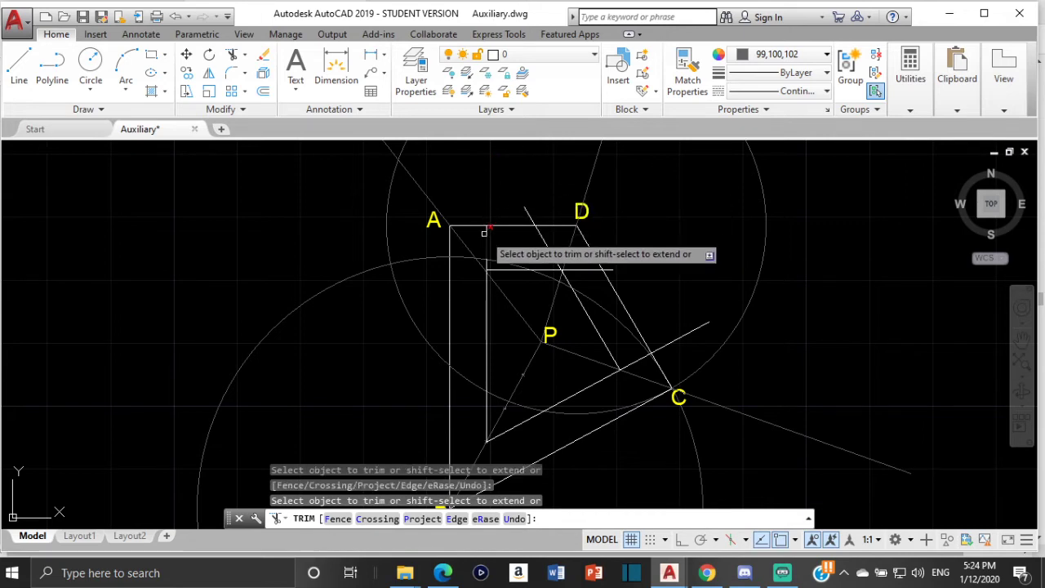
{"action": "scroll", "coordinate": [484, 233], "scroll_direction": "up", "scroll_amount": 5}
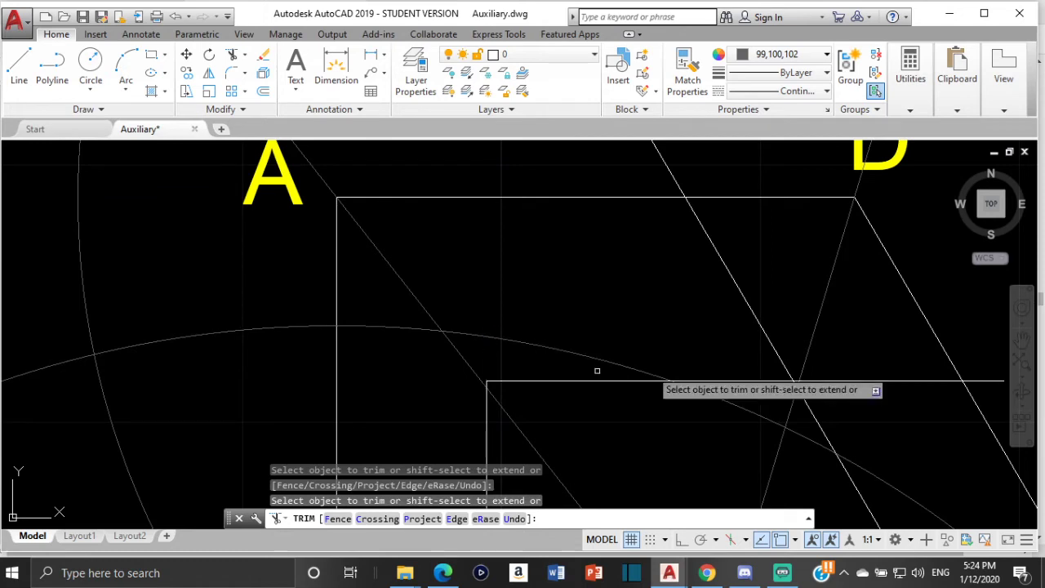
{"action": "scroll", "coordinate": [649, 253], "scroll_direction": "down", "scroll_amount": 3}
{"action": "middle_click_drag", "start_coordinate": [650, 253], "coordinate": [641, 253]}
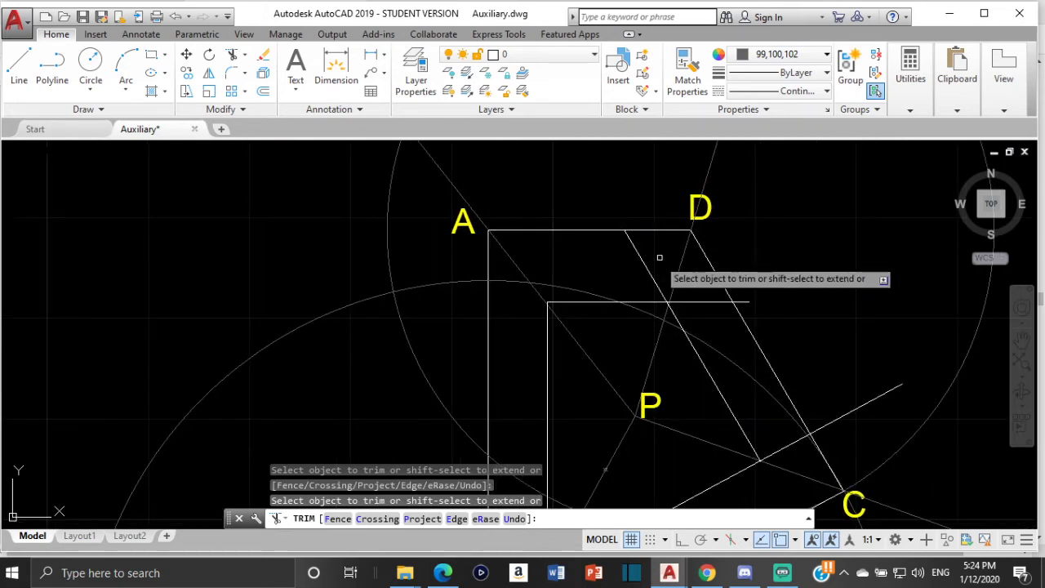
{"action": "left_click", "coordinate": [628, 235]}
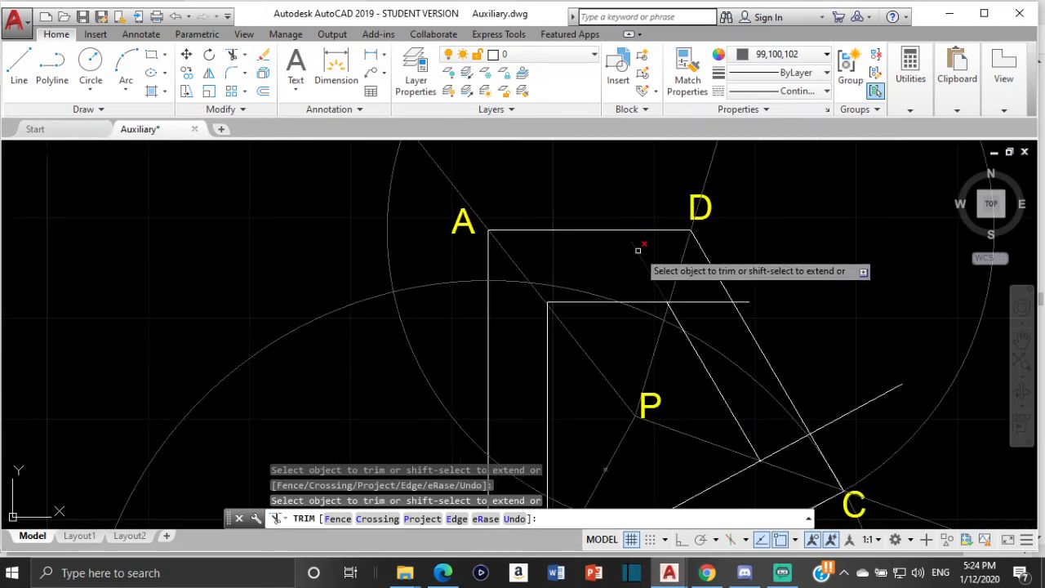
{"action": "left_click", "coordinate": [670, 297]}
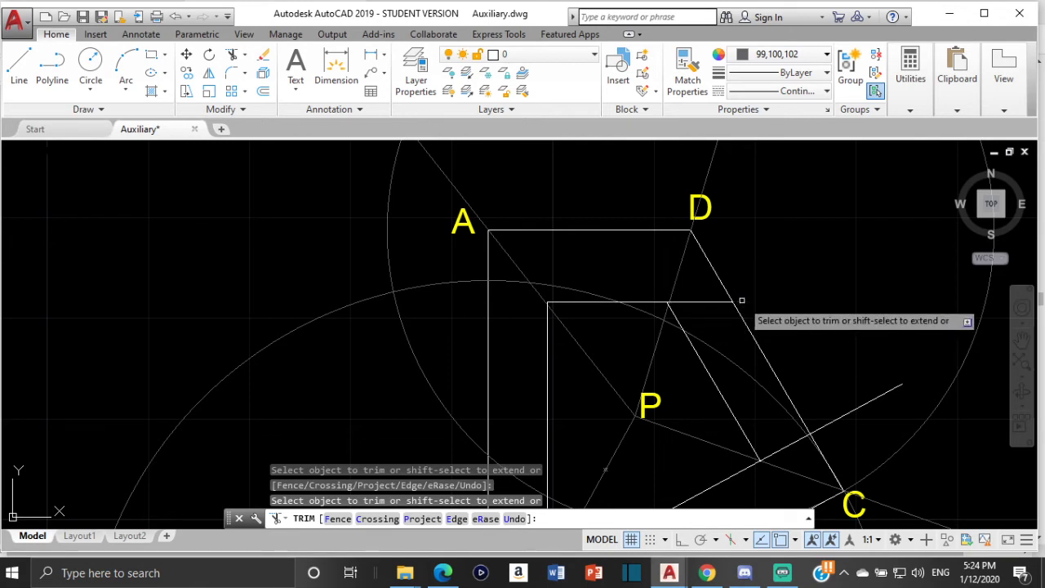
{"action": "left_click", "coordinate": [725, 301]}
- End trimming near point P and select the inner figure's top edge
{"action": "middle_click_drag", "start_coordinate": [716, 315], "coordinate": [630, 243]}
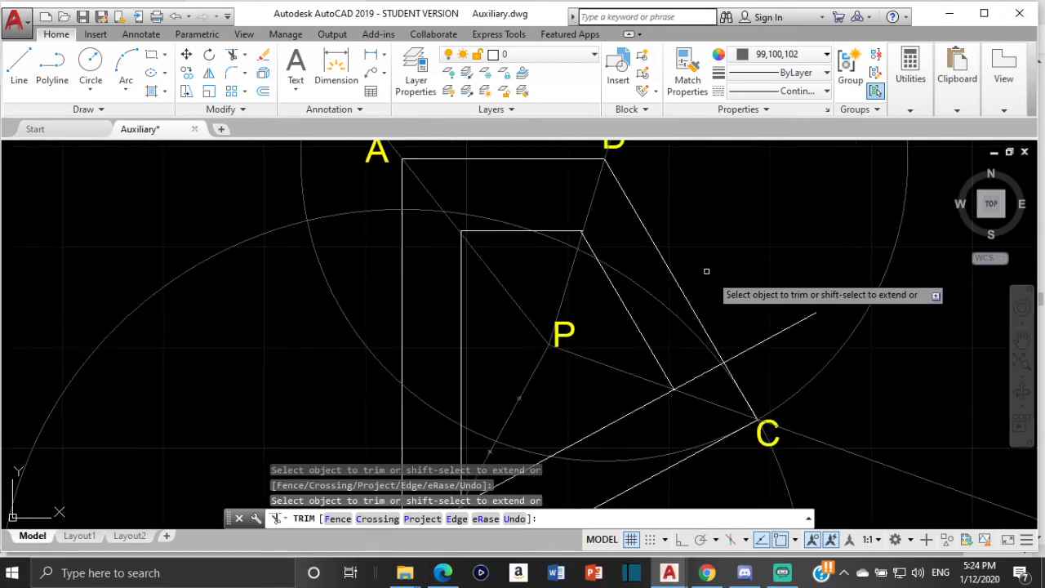
{"action": "scroll", "coordinate": [572, 219], "scroll_direction": "up", "scroll_amount": 2}
{"action": "scroll", "coordinate": [584, 239], "scroll_direction": "up", "scroll_amount": 3}
{"action": "scroll", "coordinate": [618, 228], "scroll_direction": "down", "scroll_amount": 2}
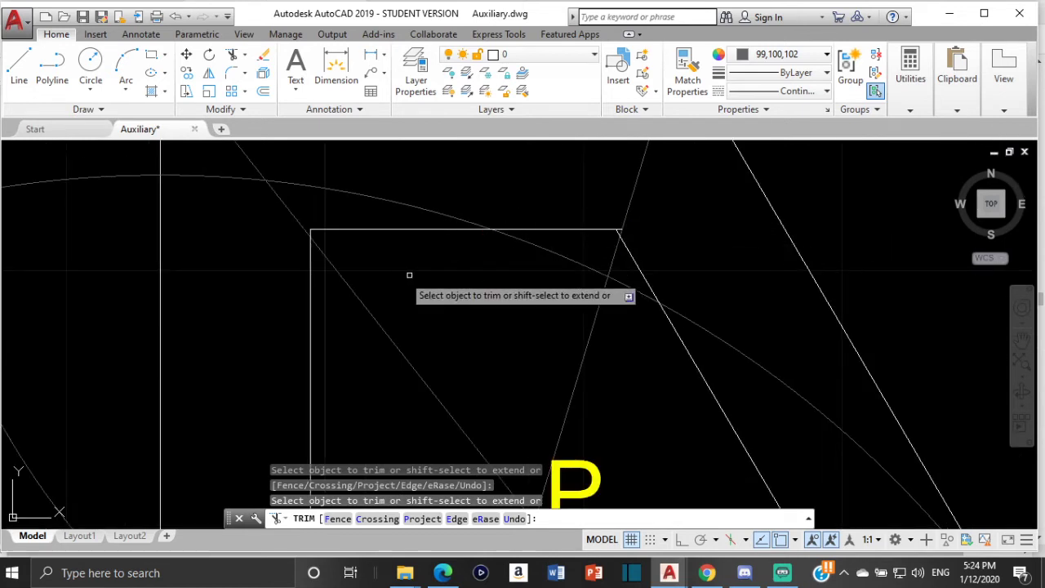
{"action": "scroll", "coordinate": [408, 275], "scroll_direction": "up", "scroll_amount": 2}
{"action": "scroll", "coordinate": [245, 186], "scroll_direction": "up", "scroll_amount": 2}
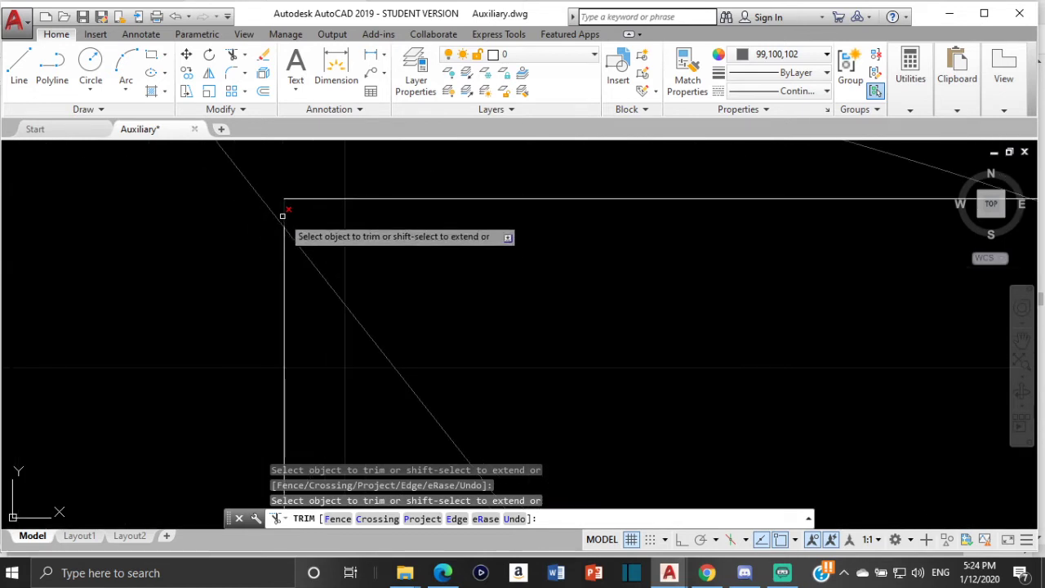
{"action": "scroll", "coordinate": [402, 233], "scroll_direction": "down", "scroll_amount": 3}
{"action": "scroll", "coordinate": [789, 237], "scroll_direction": "up", "scroll_amount": 3}
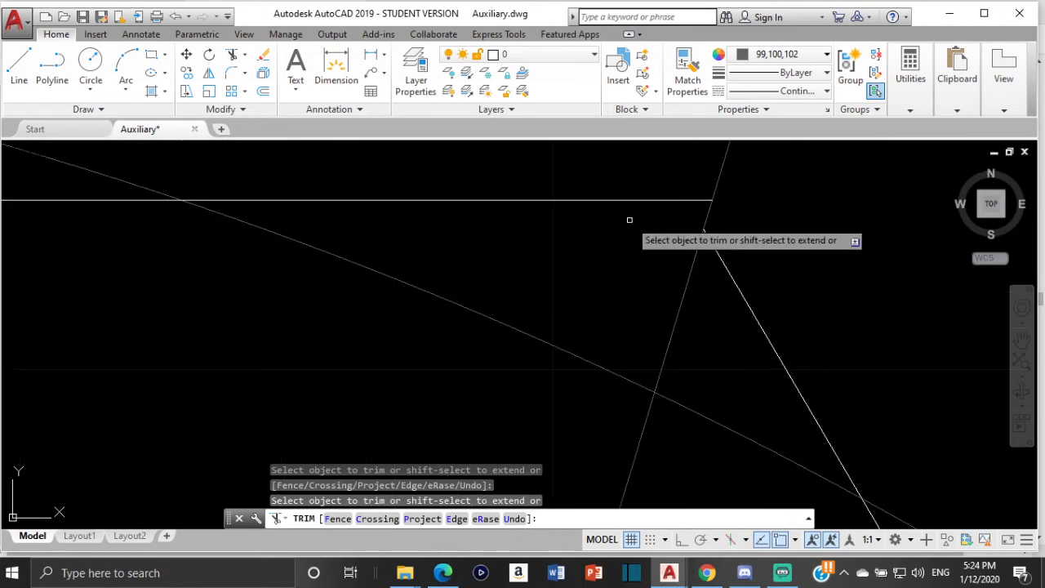
{"action": "key", "text": "Escape"}
{"action": "left_click", "coordinate": [529, 200]}
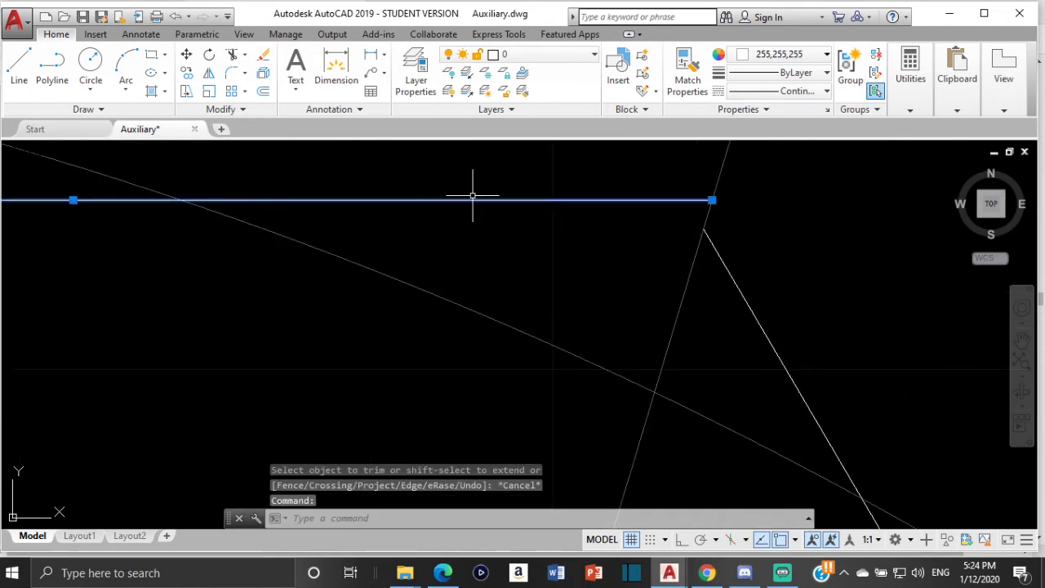
- Copy the inner figure's top edge from its left end to a point below
{"action": "scroll", "coordinate": [367, 167], "scroll_direction": "down", "scroll_amount": 3}
{"action": "middle_click_drag", "start_coordinate": [419, 156], "coordinate": [539, 202]}
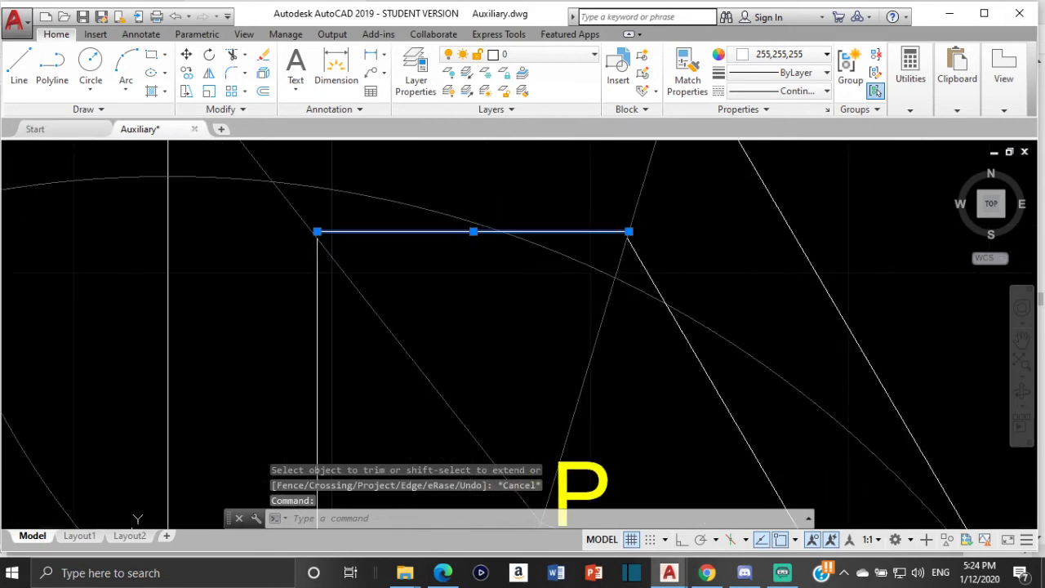
{"action": "left_click", "coordinate": [187, 73]}
{"action": "scroll", "coordinate": [294, 237], "scroll_direction": "up", "scroll_amount": 3}
{"action": "scroll", "coordinate": [351, 216], "scroll_direction": "up", "scroll_amount": 1}
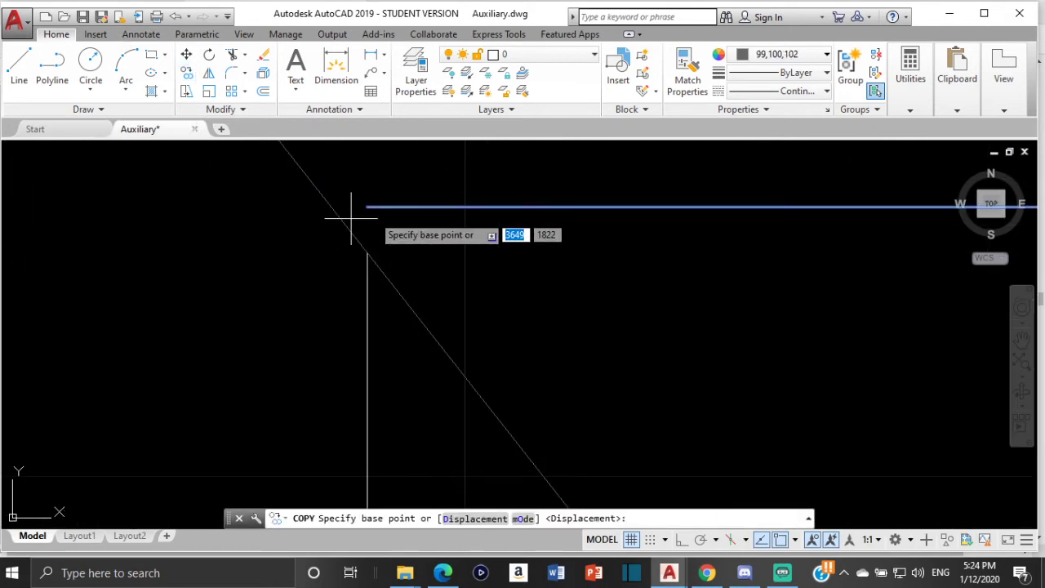
{"action": "left_click", "coordinate": [367, 207]}
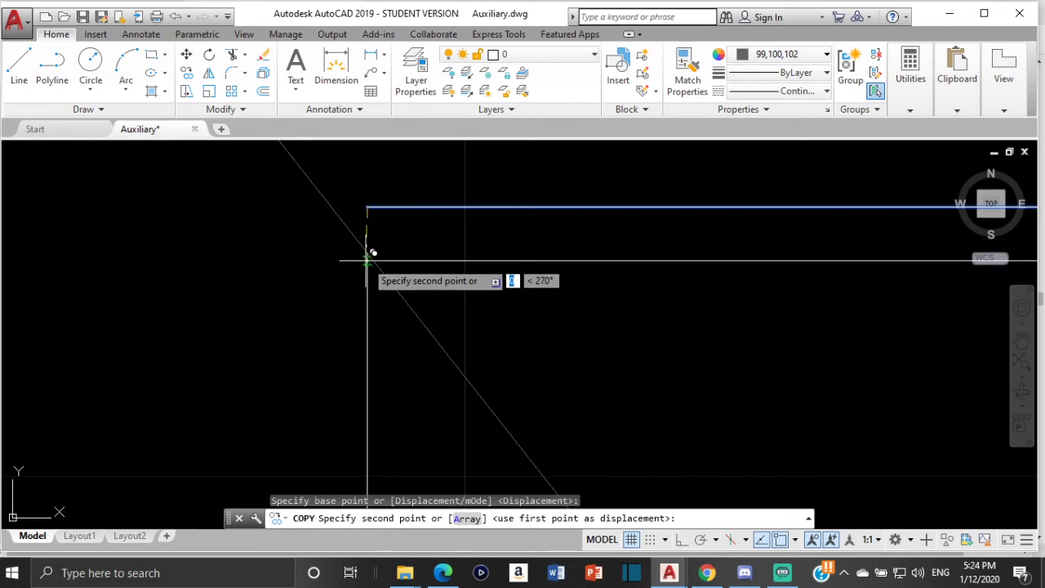
{"action": "left_click", "coordinate": [368, 244]}
{"action": "scroll", "coordinate": [469, 306], "scroll_direction": "down", "scroll_amount": 5}
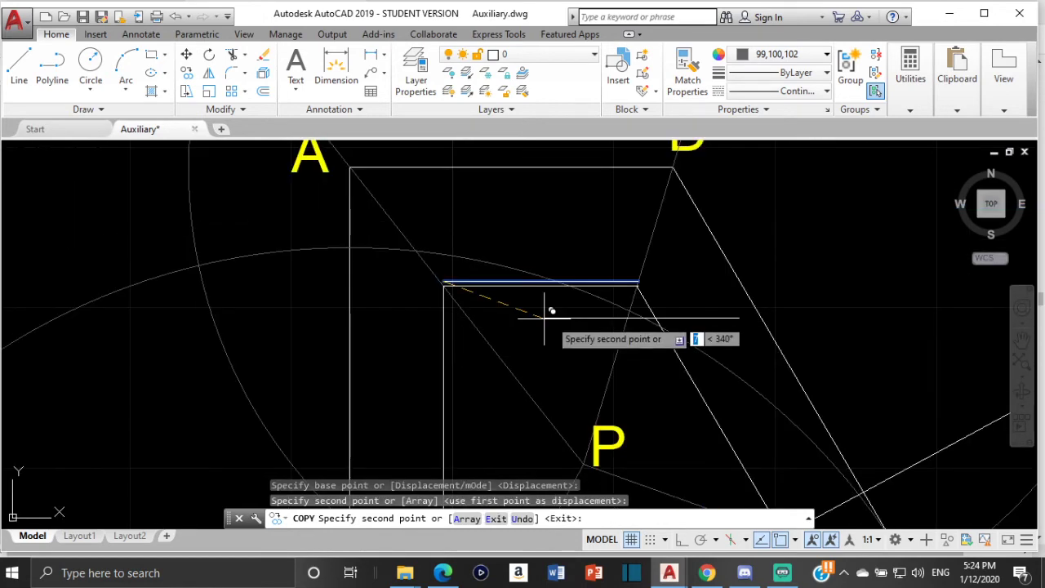
{"action": "key", "text": "Escape"}
- Delete the extra horizontal line from the inner figure
{"action": "scroll", "coordinate": [577, 302], "scroll_direction": "up", "scroll_amount": 5}
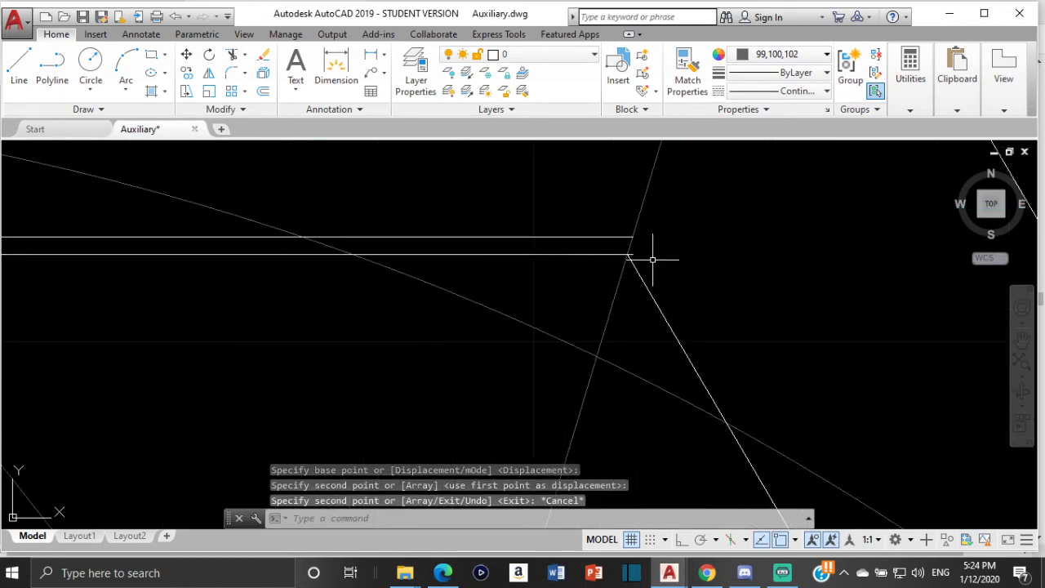
{"action": "left_click", "coordinate": [570, 237]}
{"action": "scroll", "coordinate": [483, 236], "scroll_direction": "down", "scroll_amount": 3}
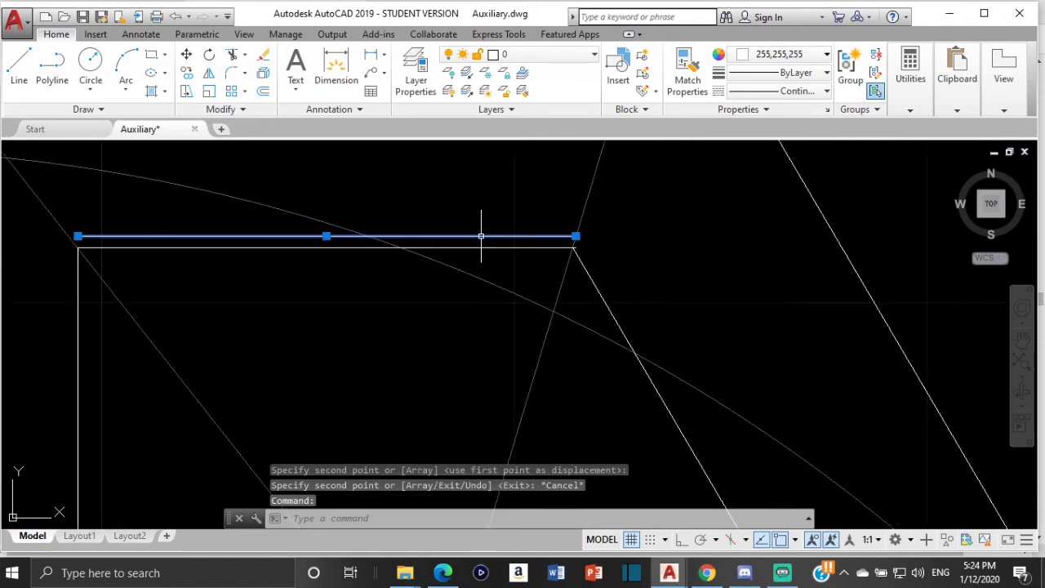
{"action": "key", "text": "Delete"}
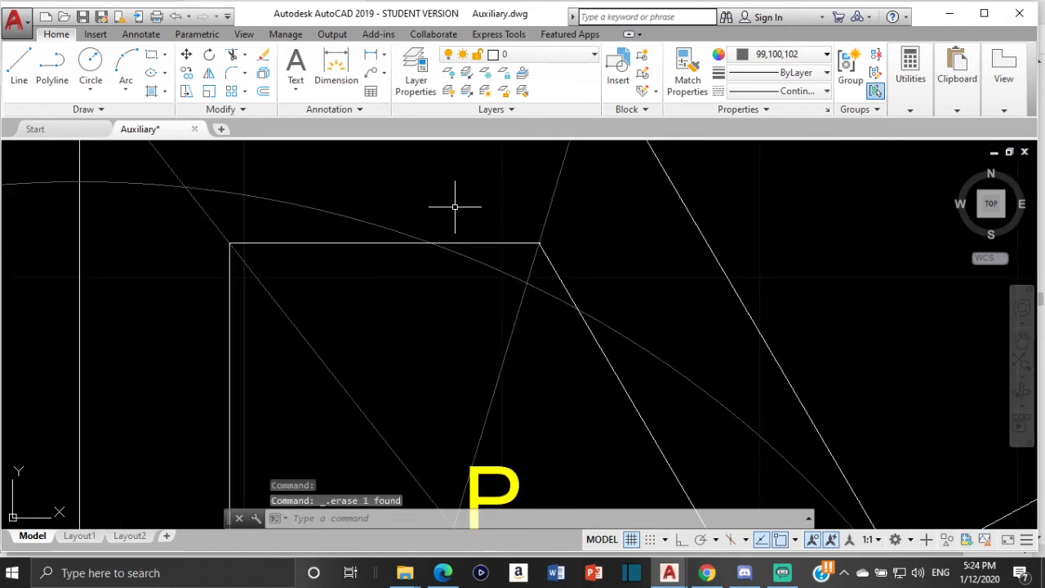
{"action": "scroll", "coordinate": [555, 271], "scroll_direction": "up", "scroll_amount": 5}
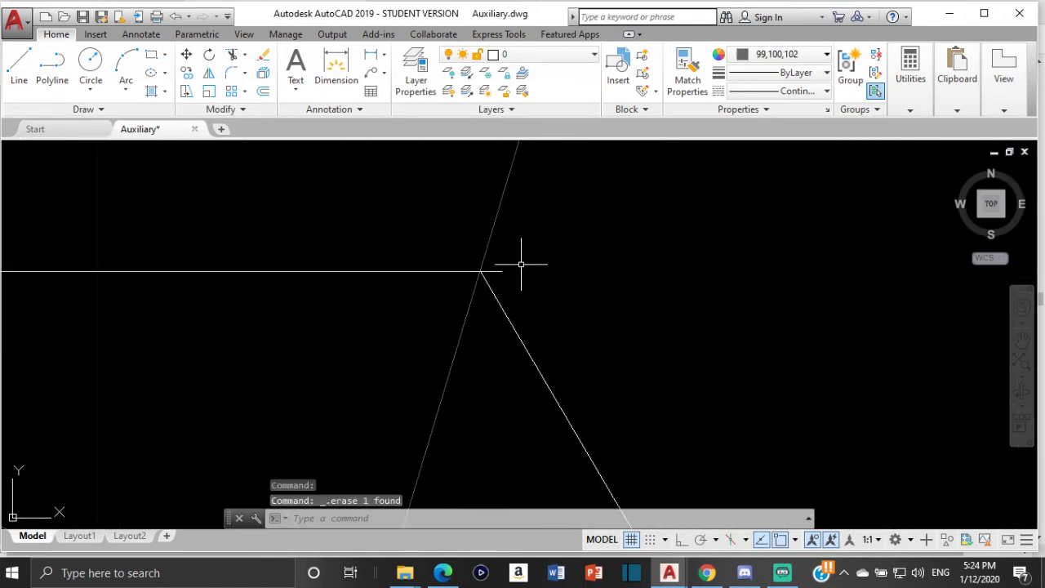
- Trim the diagonal segment projecting past the inner figure's corner
{"action": "type", "text": "T"}
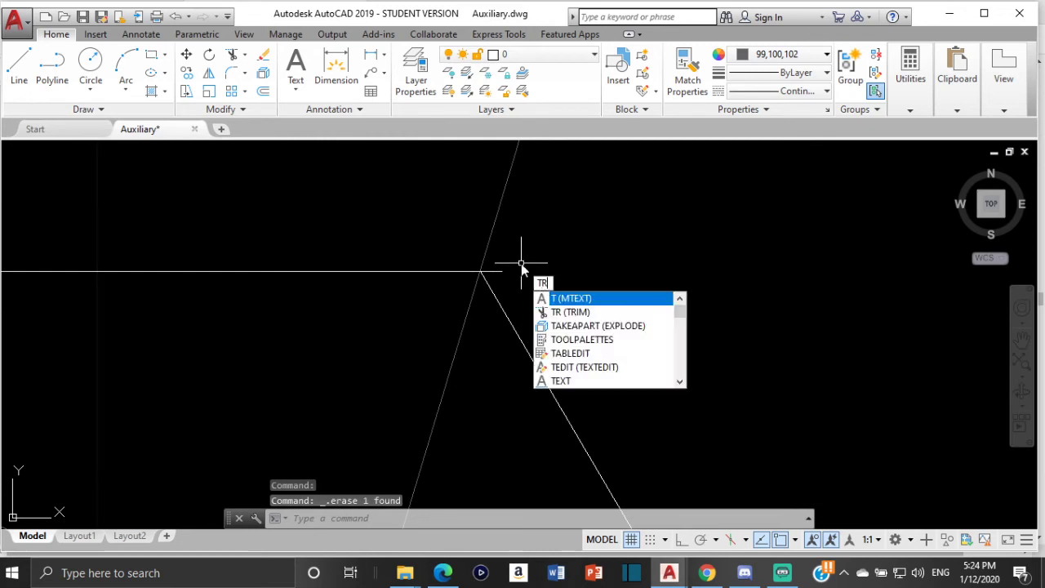
{"action": "type", "text": "R"}
{"action": "key", "text": "Return"}
{"action": "key", "text": "Return"}
{"action": "left_click", "coordinate": [481, 276]}
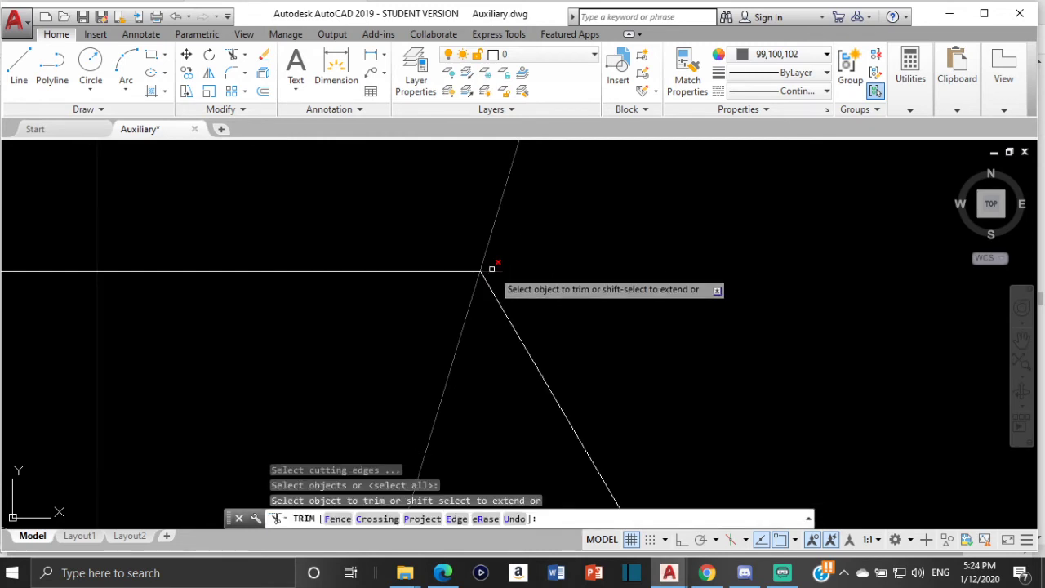
{"action": "scroll", "coordinate": [482, 276], "scroll_direction": "down", "scroll_amount": 3}
{"action": "scroll", "coordinate": [518, 301], "scroll_direction": "down", "scroll_amount": 5}
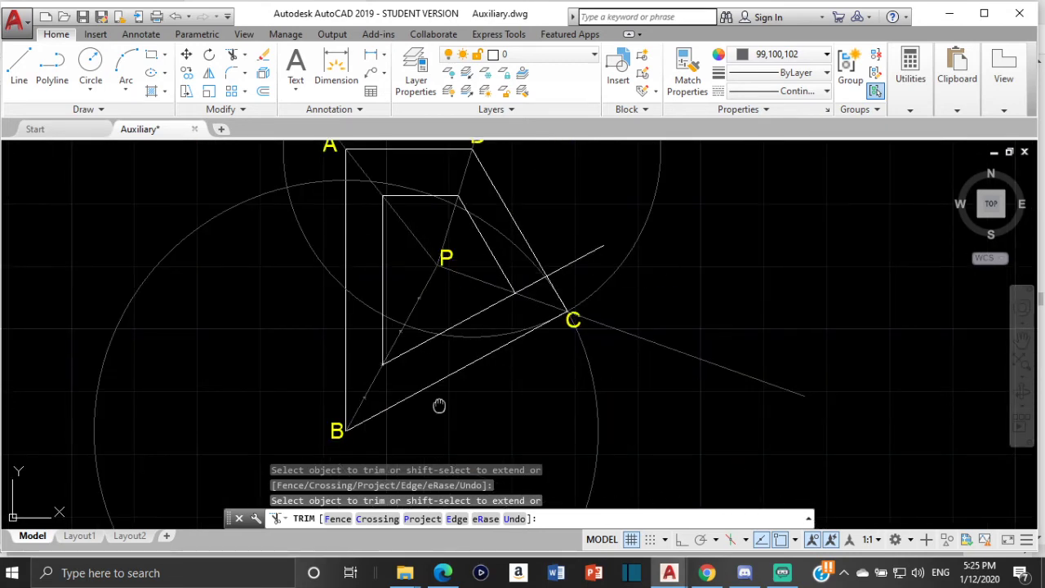
{"action": "mouse_move", "coordinate": [436, 404]}
{"action": "middle_mouse_down"}
{"action": "mouse_move", "coordinate": [383, 229]}
{"action": "mouse_move", "coordinate": [390, 312]}
{"action": "middle_mouse_up"}
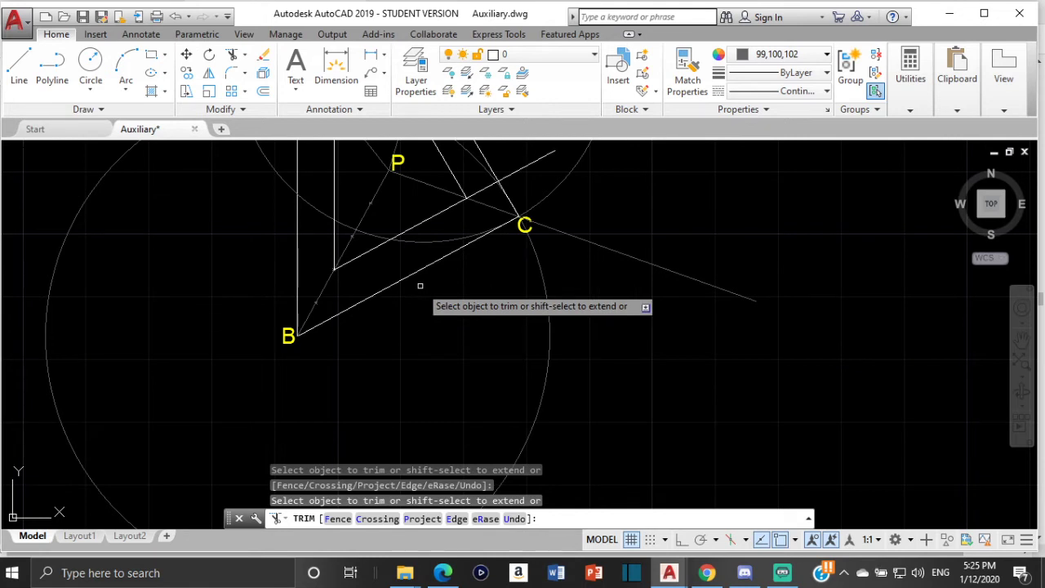
- Trim the leftover segment beyond the inner edge and bring up the geometry PDF
{"action": "middle_click_drag", "start_coordinate": [535, 169], "coordinate": [515, 255]}
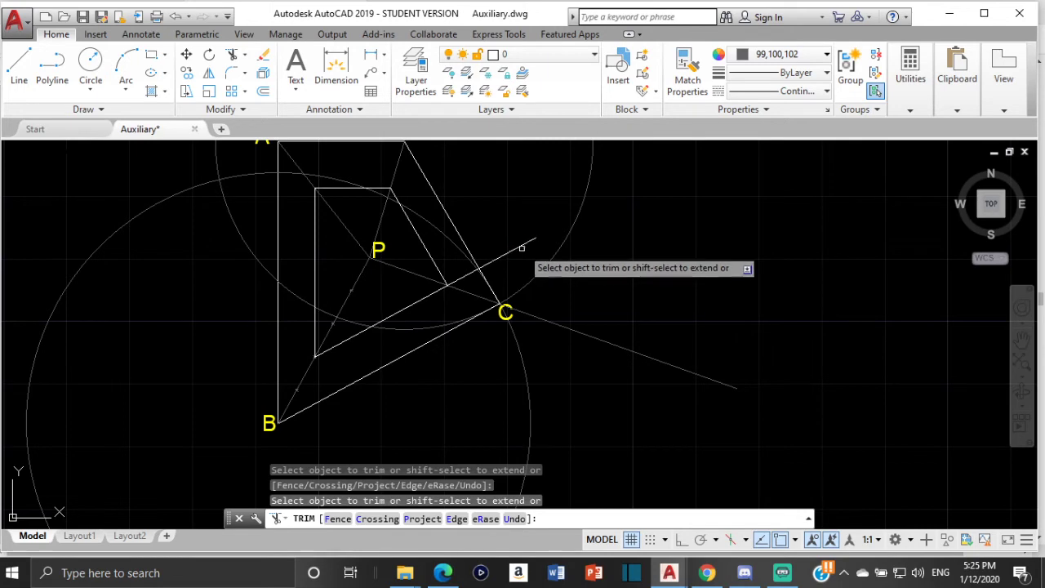
{"action": "scroll", "coordinate": [493, 264], "scroll_direction": "up", "scroll_amount": 4}
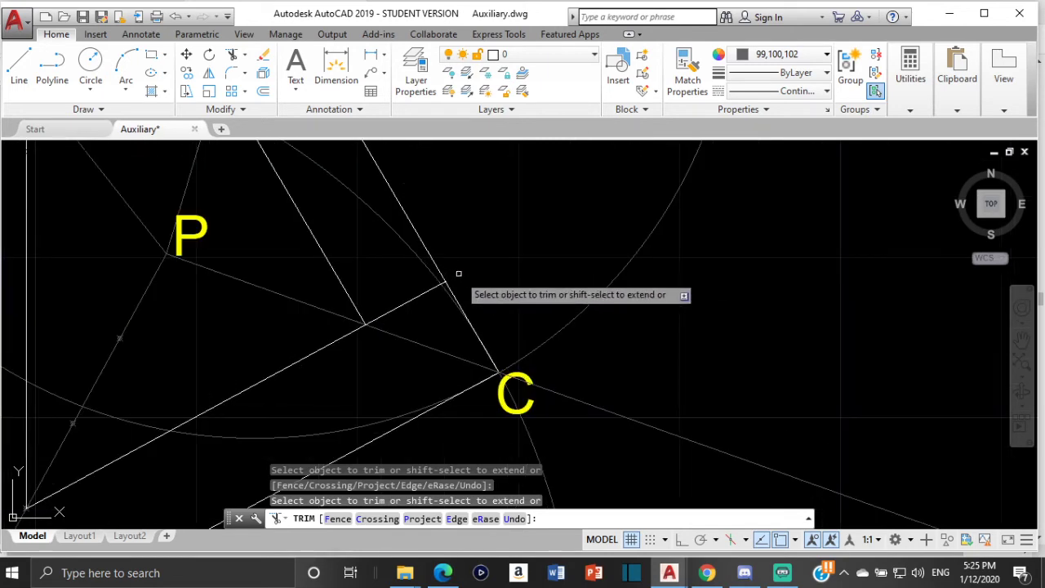
{"action": "scroll", "coordinate": [457, 273], "scroll_direction": "up", "scroll_amount": 4}
{"action": "left_click", "coordinate": [385, 242]}
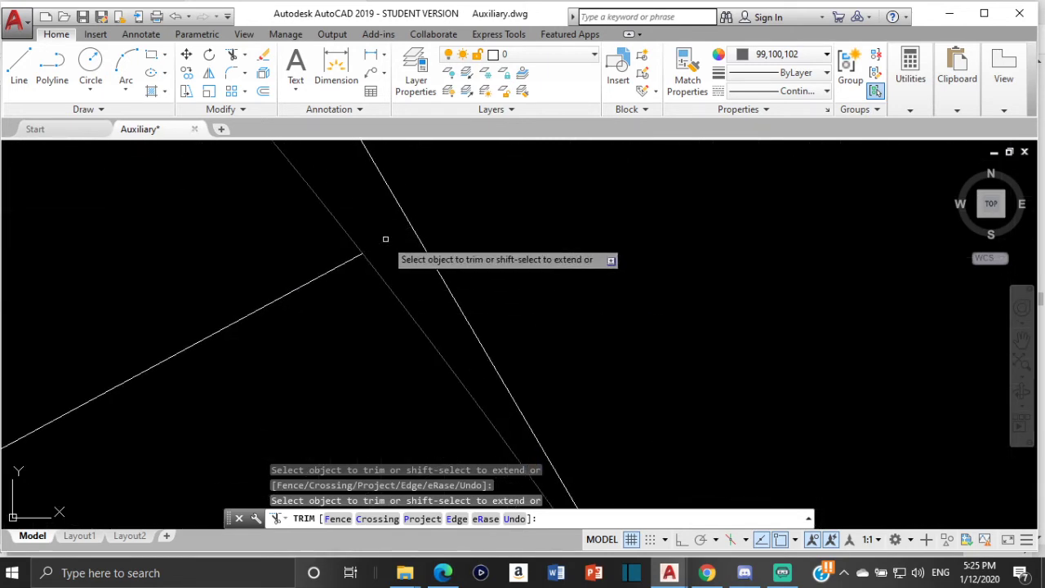
{"action": "scroll", "coordinate": [336, 268], "scroll_direction": "down", "scroll_amount": 4}
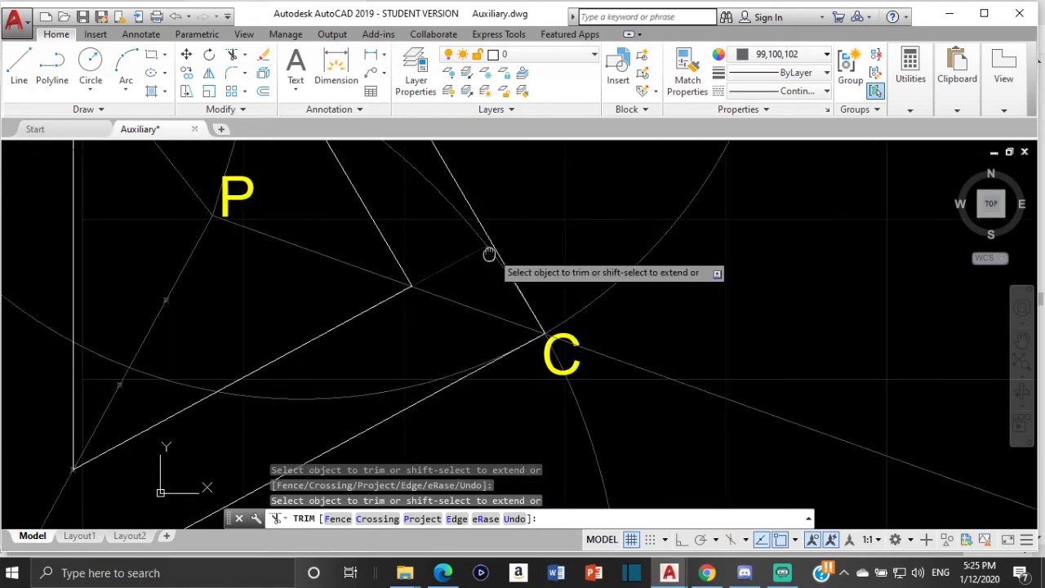
{"action": "scroll", "coordinate": [454, 273], "scroll_direction": "down", "scroll_amount": 4}
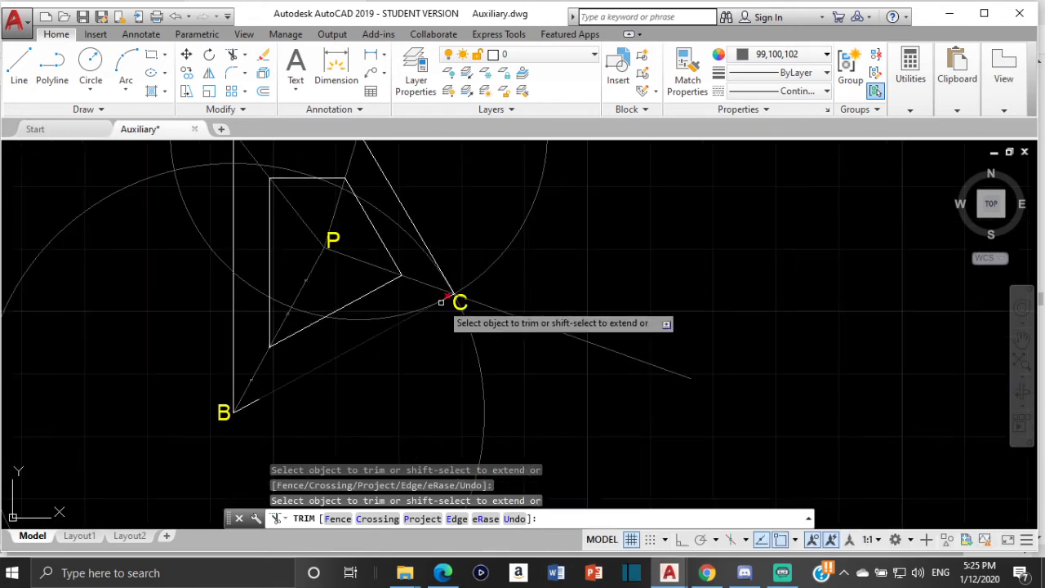
{"action": "key", "text": "Escape"}
{"action": "scroll", "coordinate": [336, 347], "scroll_direction": "down", "scroll_amount": 2}
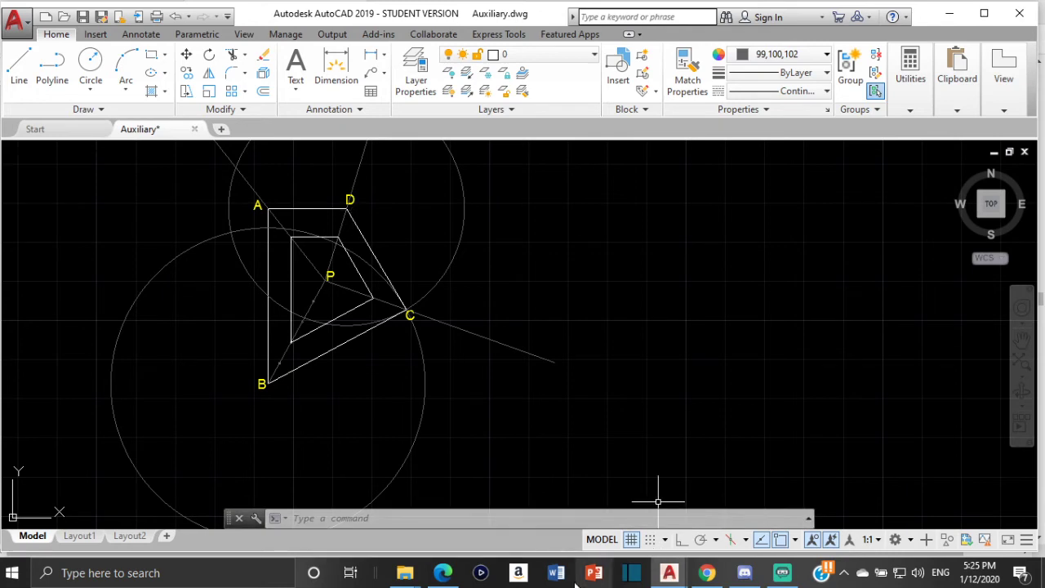
{"action": "left_click", "coordinate": [446, 574]}
- Read the PDF's reduction and 8:5 enlargement steps, then return to Auxiliary.dwg
{"action": "scroll", "coordinate": [490, 257], "scroll_direction": "up", "scroll_amount": 3}
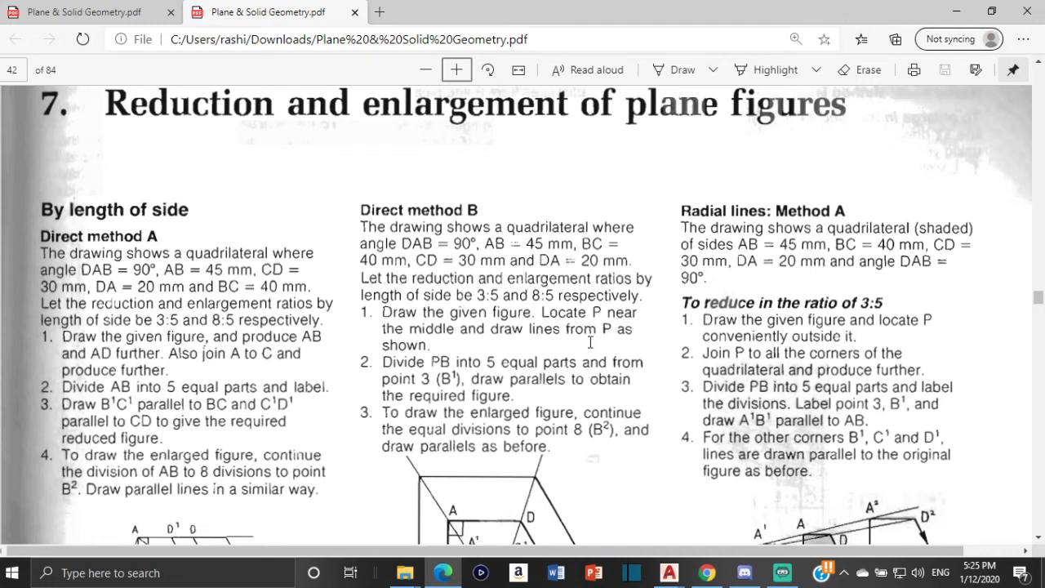
{"action": "scroll", "coordinate": [501, 412], "scroll_direction": "down", "scroll_amount": 3}
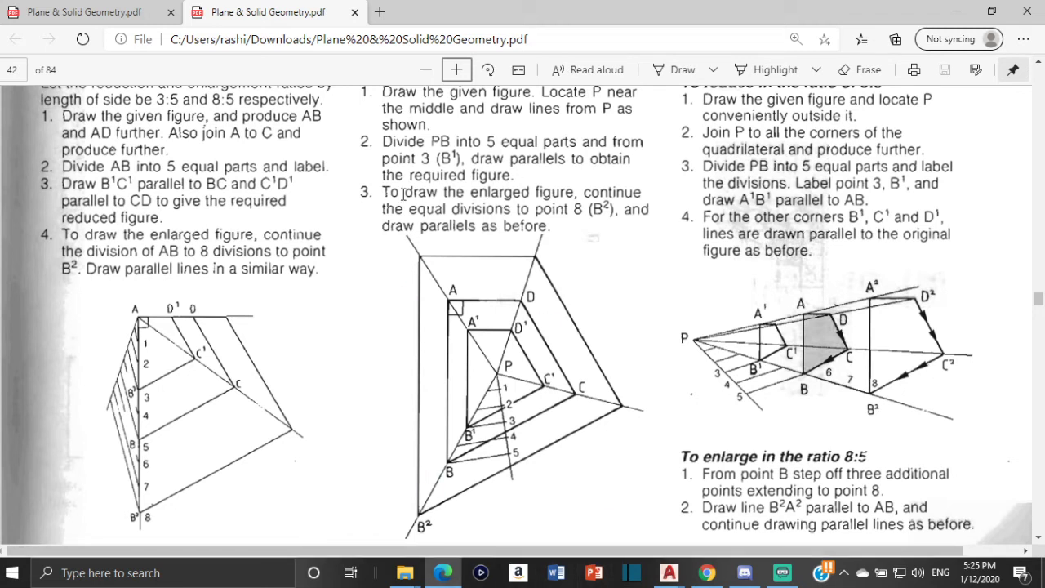
{"action": "scroll", "coordinate": [402, 194], "scroll_direction": "up", "scroll_amount": 3}
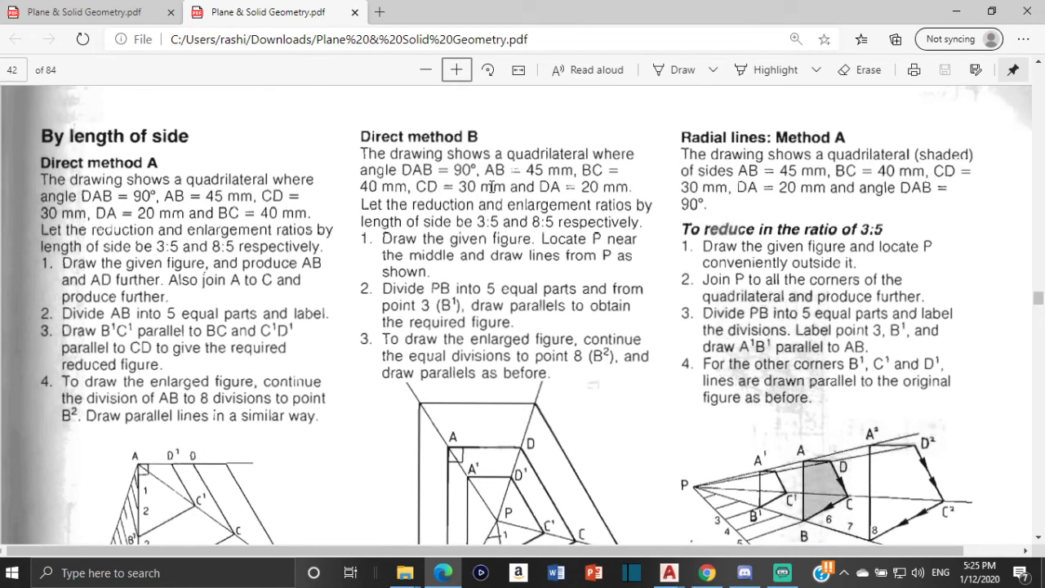
{"action": "scroll", "coordinate": [498, 188], "scroll_direction": "down", "scroll_amount": 8}
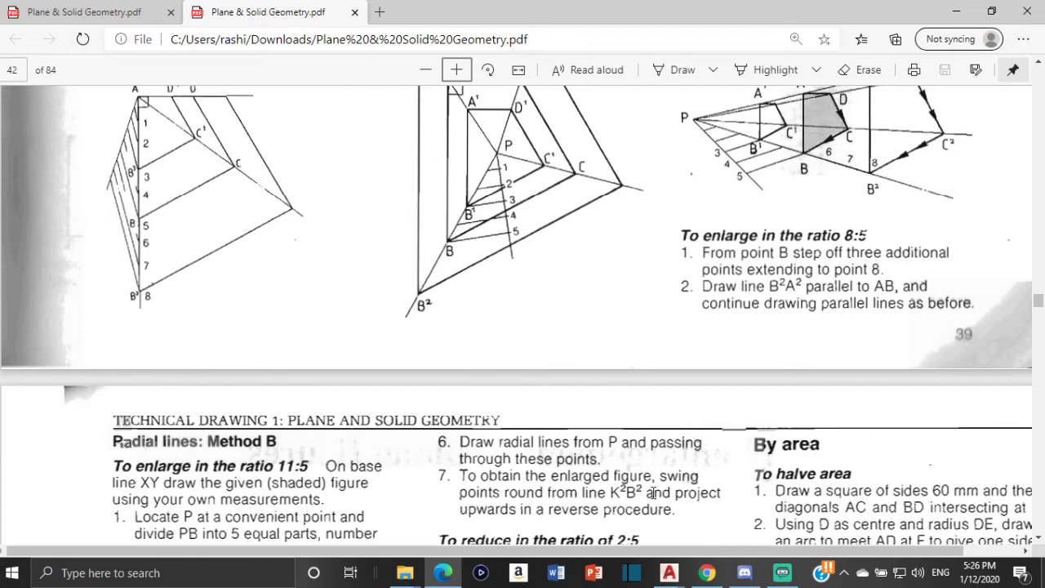
{"action": "mouse_move", "coordinate": [669, 572]}
{"action": "left_click", "coordinate": [593, 498]}
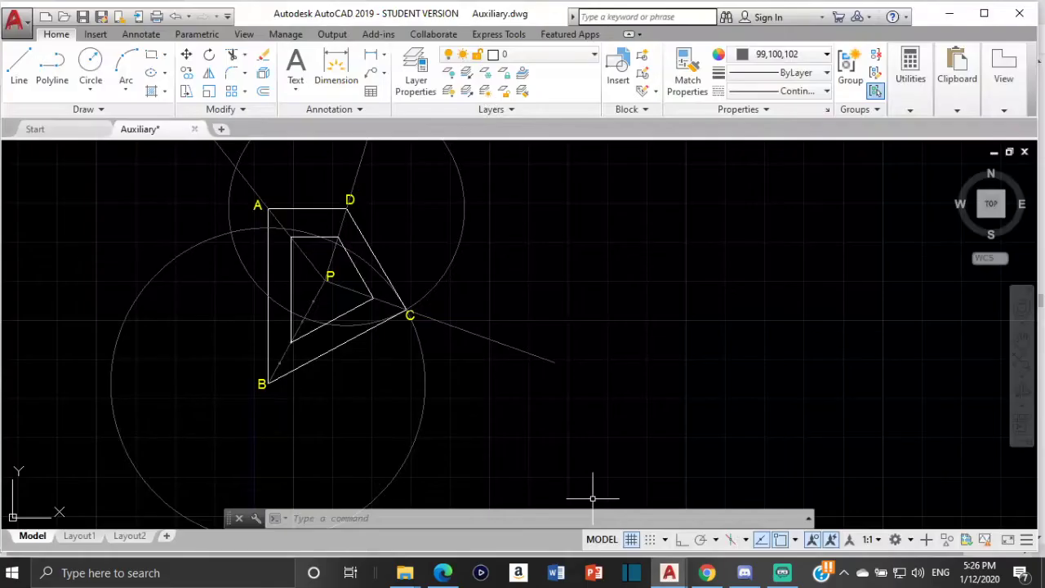
- Start a Utilities > Measure > Distance check and pick its first point
{"action": "scroll", "coordinate": [356, 305], "scroll_direction": "up", "scroll_amount": 1}
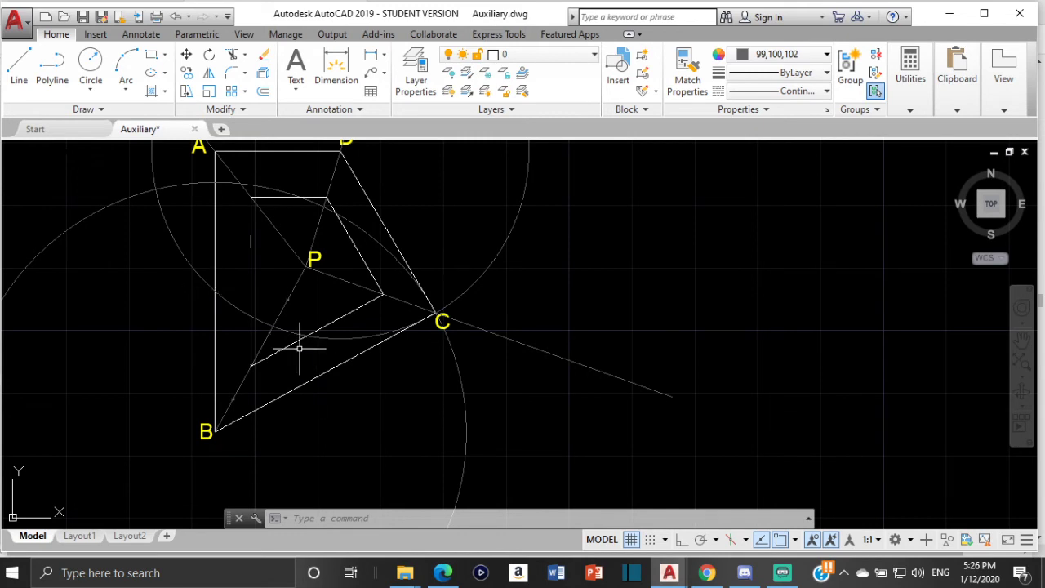
{"action": "middle_click_drag", "start_coordinate": [296, 369], "coordinate": [332, 318]}
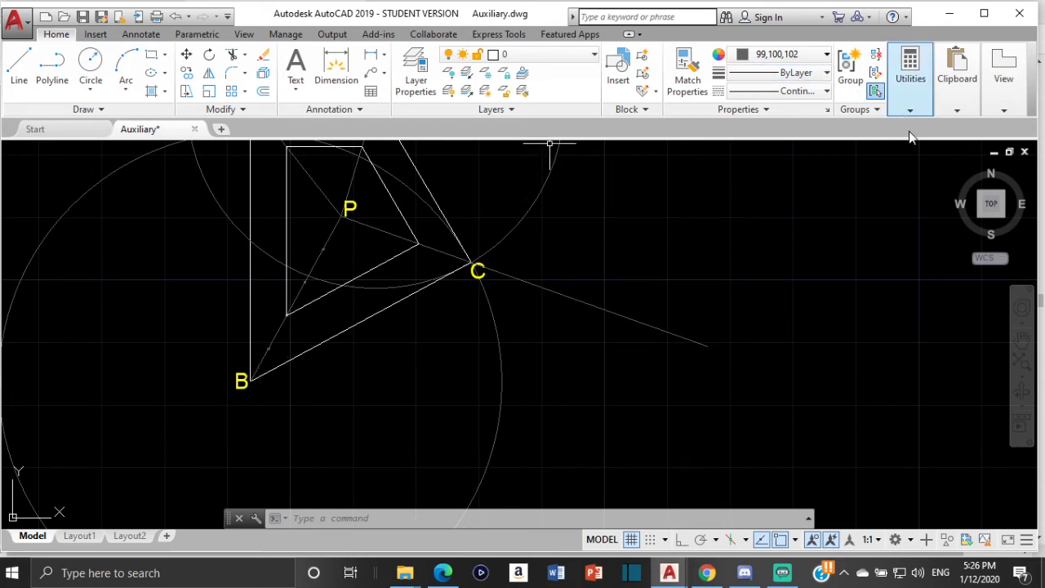
{"action": "left_click", "coordinate": [912, 107]}
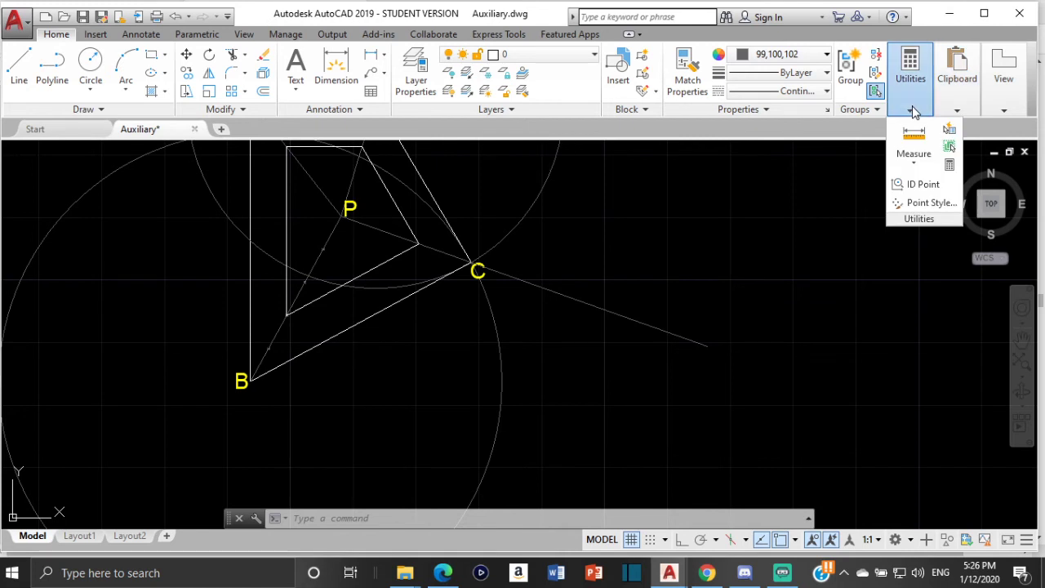
{"action": "left_click", "coordinate": [913, 162]}
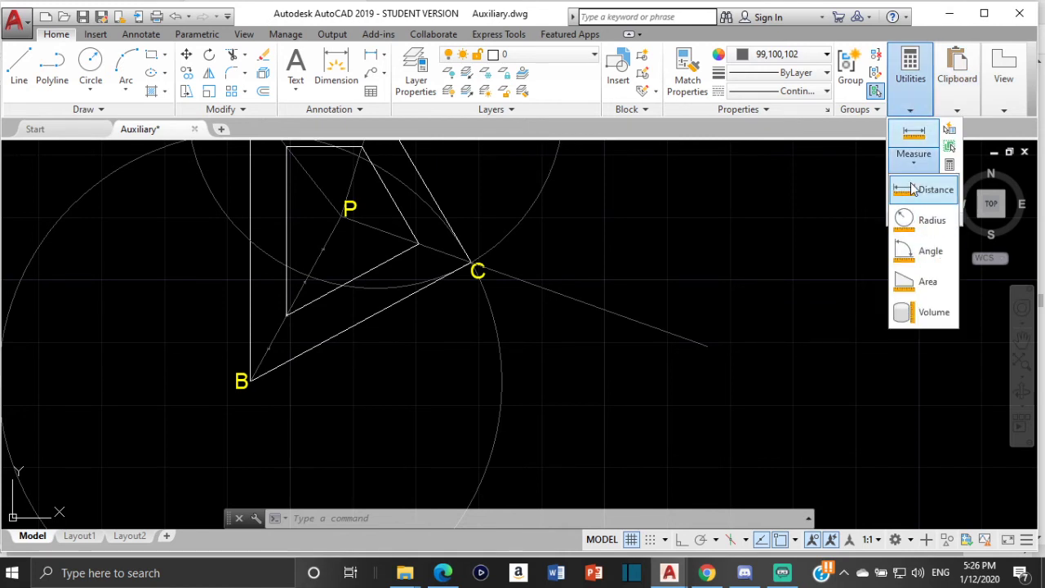
{"action": "left_click", "coordinate": [912, 189]}
{"action": "scroll", "coordinate": [293, 322], "scroll_direction": "up", "scroll_amount": 2}
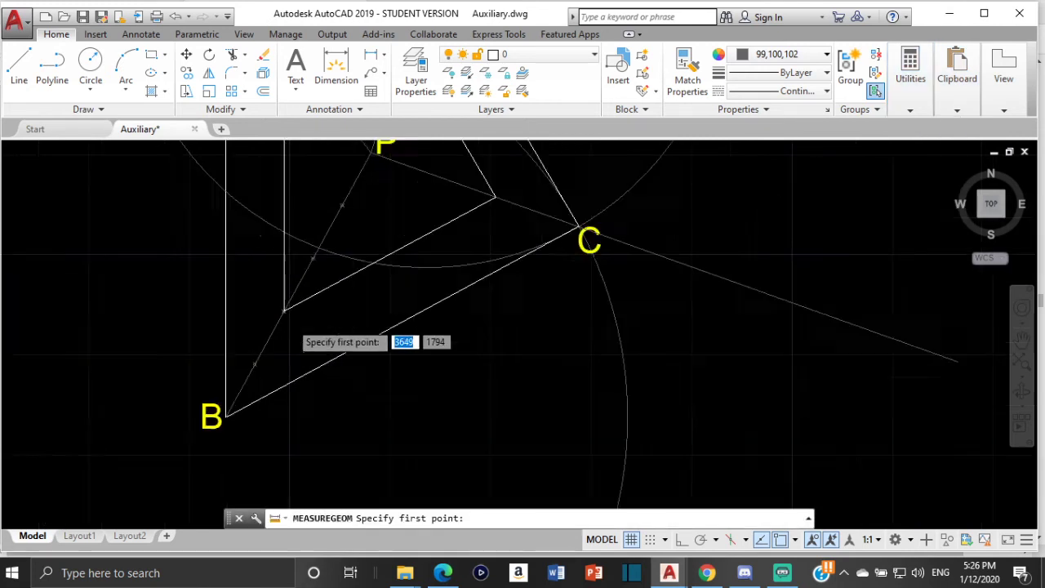
{"action": "scroll", "coordinate": [289, 321], "scroll_direction": "up", "scroll_amount": 2}
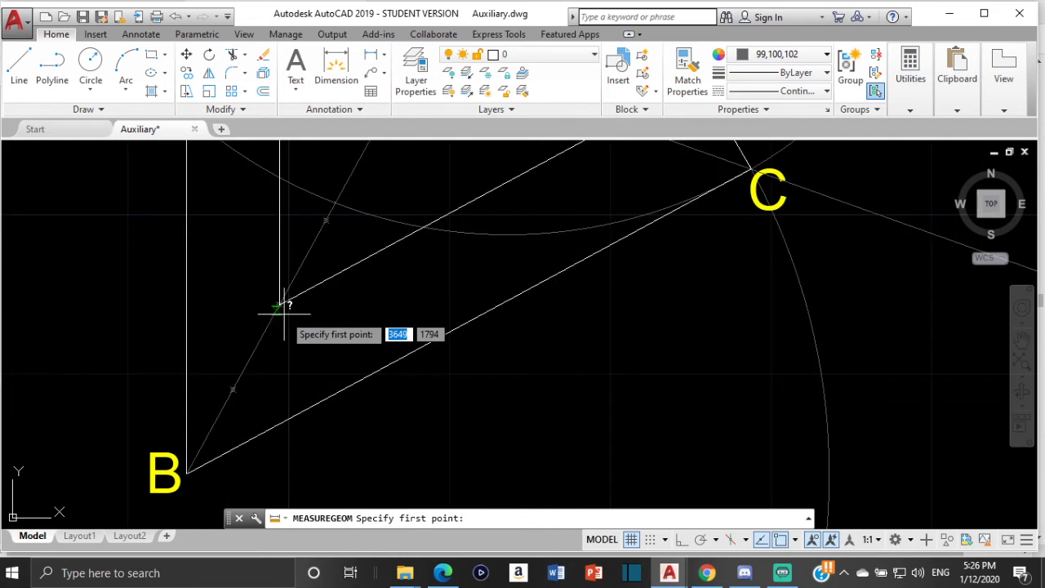
{"action": "left_click", "coordinate": [326, 219]}
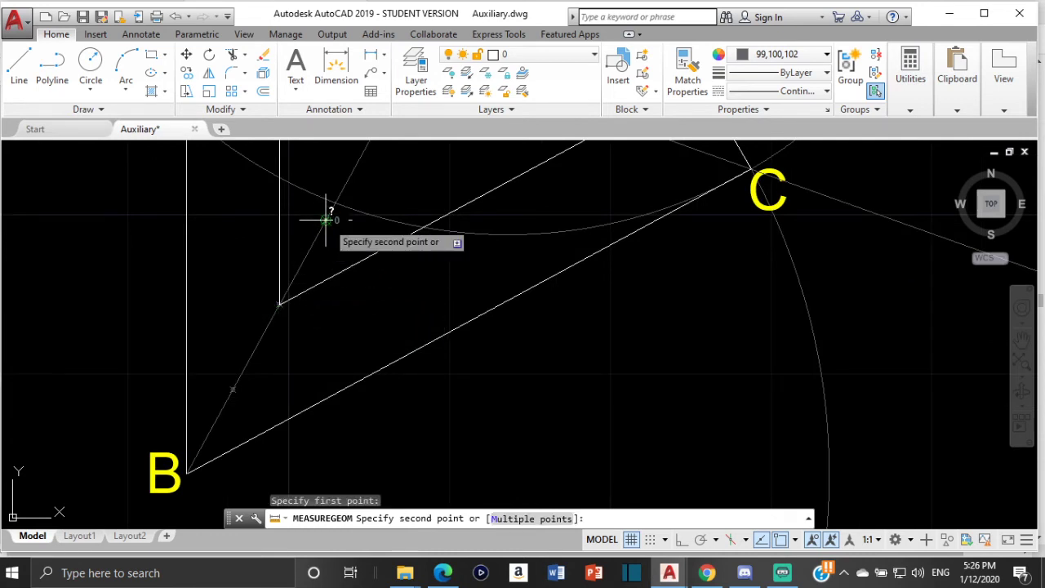
- Cancel the distance measurement and pan the view toward corner B
{"action": "scroll", "coordinate": [302, 263], "scroll_direction": "down", "scroll_amount": 2}
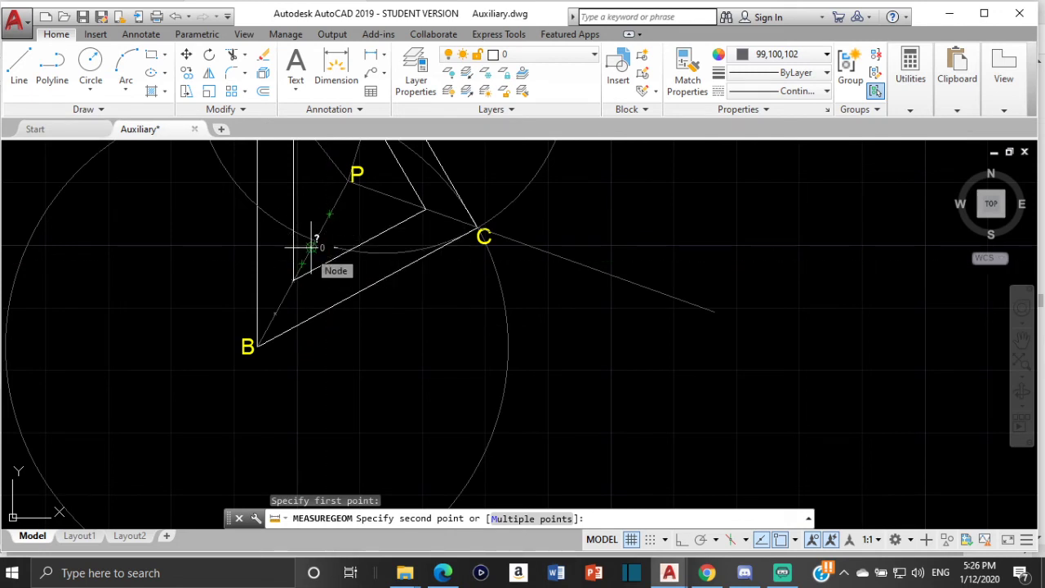
{"action": "scroll", "coordinate": [260, 356], "scroll_direction": "up", "scroll_amount": 2}
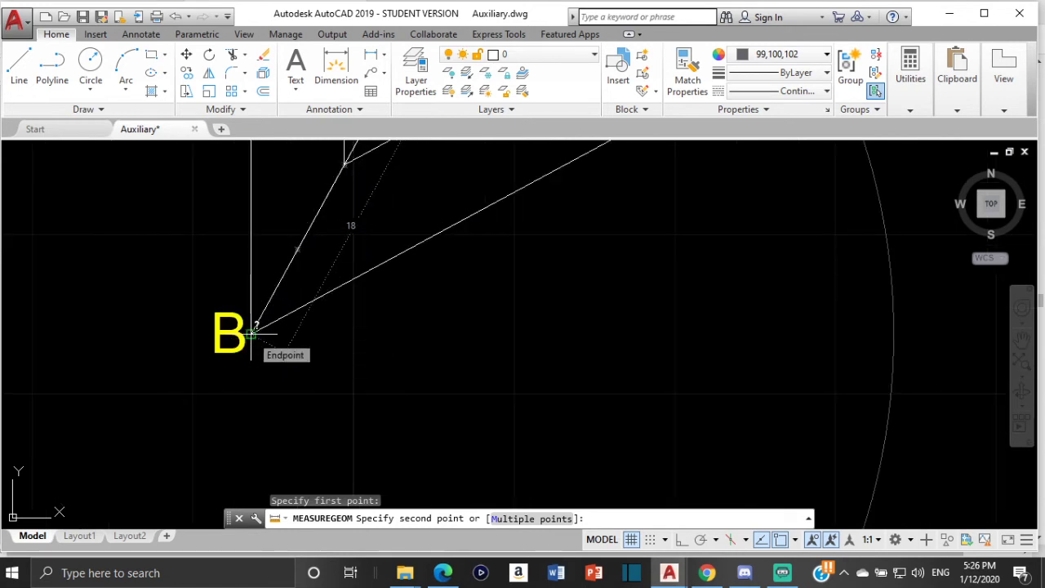
{"action": "key", "text": "Escape"}
{"action": "scroll", "coordinate": [395, 284], "scroll_direction": "down", "scroll_amount": 3}
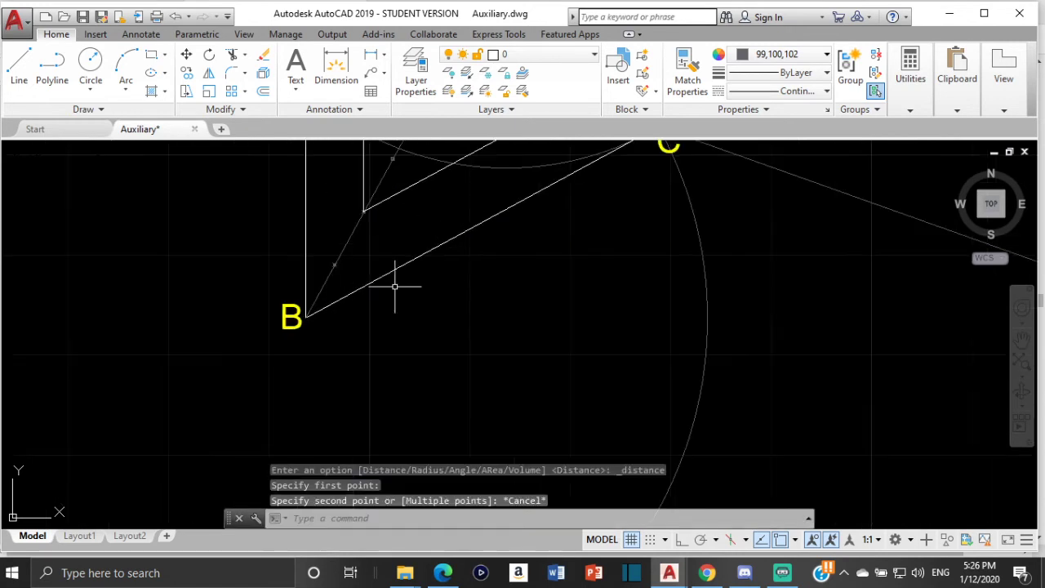
{"action": "middle_click_drag", "start_coordinate": [394, 282], "coordinate": [380, 291]}
{"action": "scroll", "coordinate": [381, 291], "scroll_direction": "up", "scroll_amount": 4}
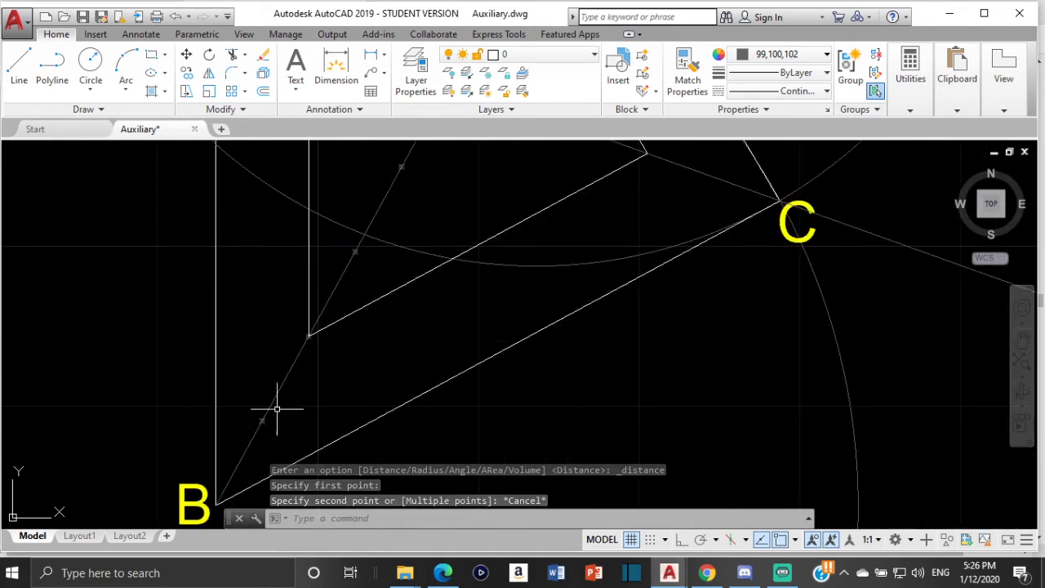
{"action": "scroll", "coordinate": [238, 468], "scroll_direction": "down", "scroll_amount": 2}
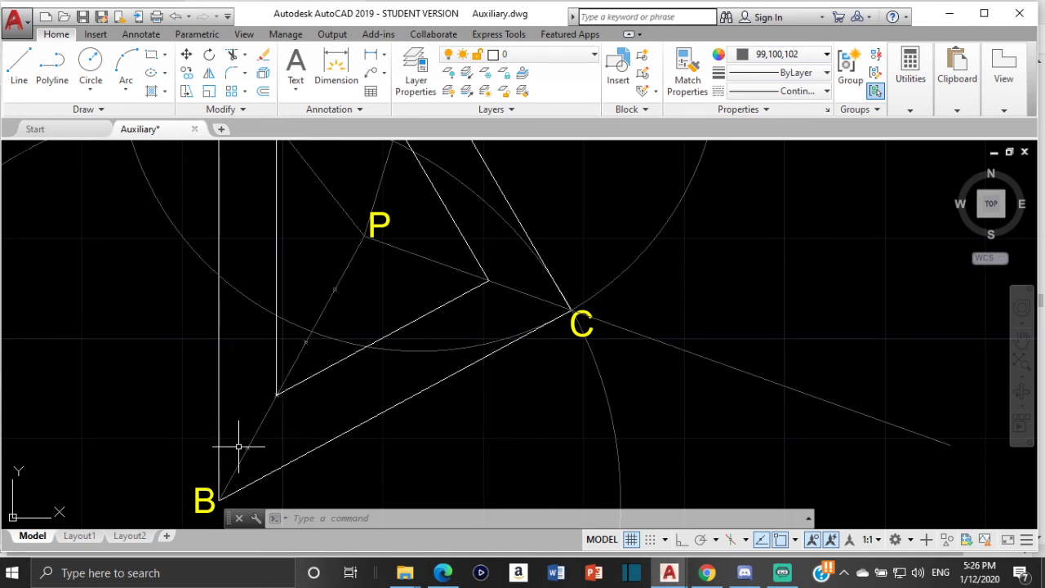
{"action": "middle_click_drag", "start_coordinate": [250, 463], "coordinate": [273, 394]}
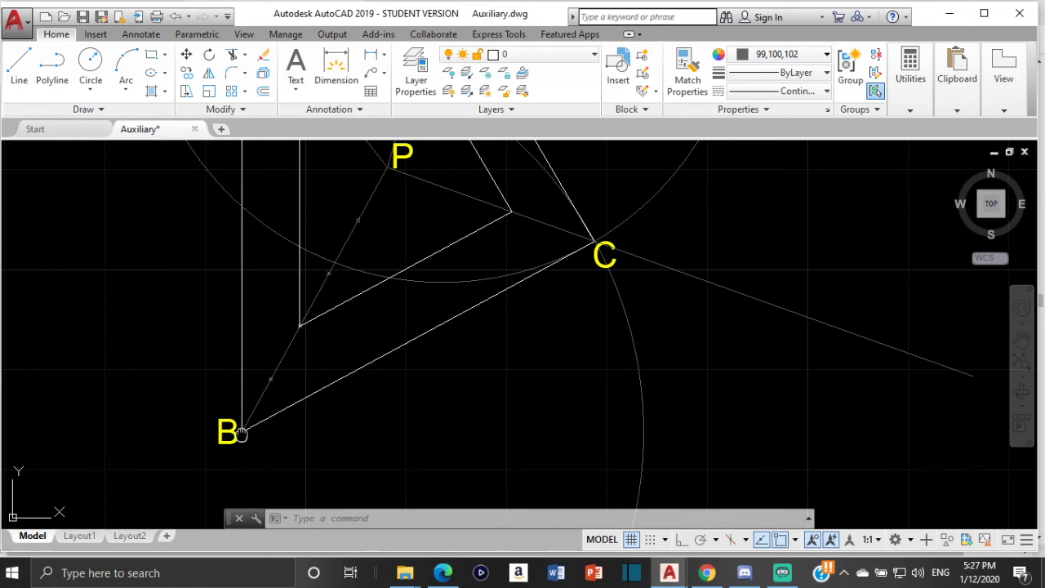
{"action": "middle_click_drag", "start_coordinate": [242, 434], "coordinate": [247, 341]}
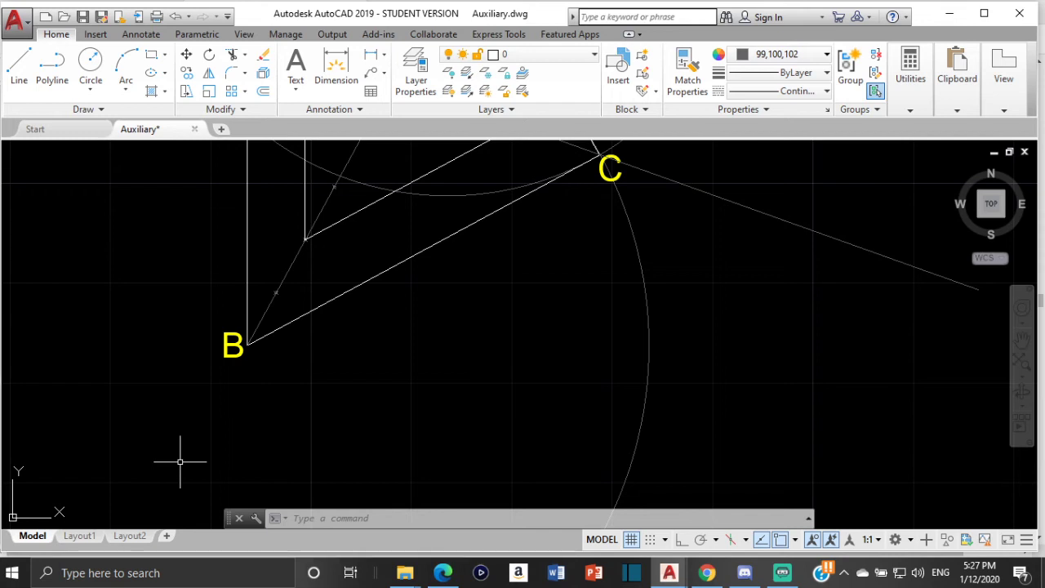
{"action": "mouse_move", "coordinate": [310, 231]}
{"action": "middle_mouse_down"}
{"action": "mouse_move", "coordinate": [306, 299]}
{"action": "mouse_move", "coordinate": [280, 294]}
{"action": "middle_mouse_up"}
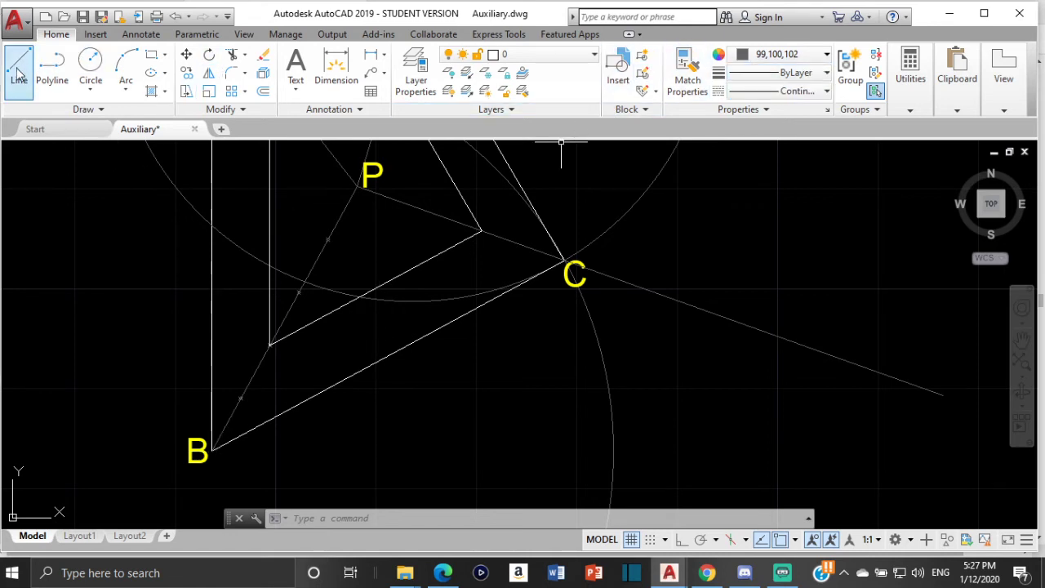
- Begin a distance measurement from point P, then cancel it
{"action": "left_click", "coordinate": [910, 78]}
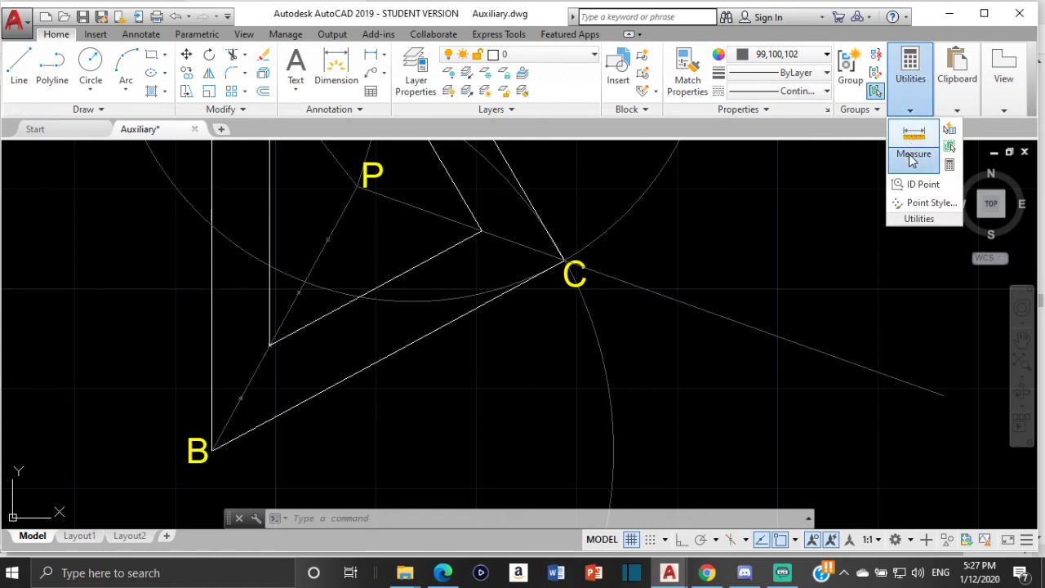
{"action": "left_click", "coordinate": [914, 155]}
{"action": "left_click", "coordinate": [921, 190]}
{"action": "scroll", "coordinate": [350, 204], "scroll_direction": "up", "scroll_amount": 4}
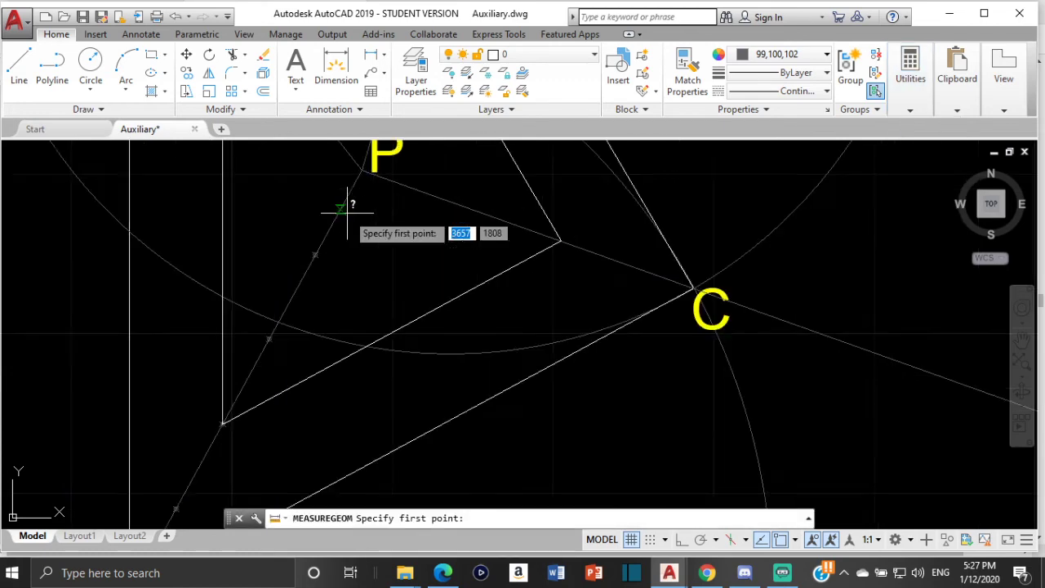
{"action": "middle_click_drag", "start_coordinate": [353, 186], "coordinate": [361, 273]}
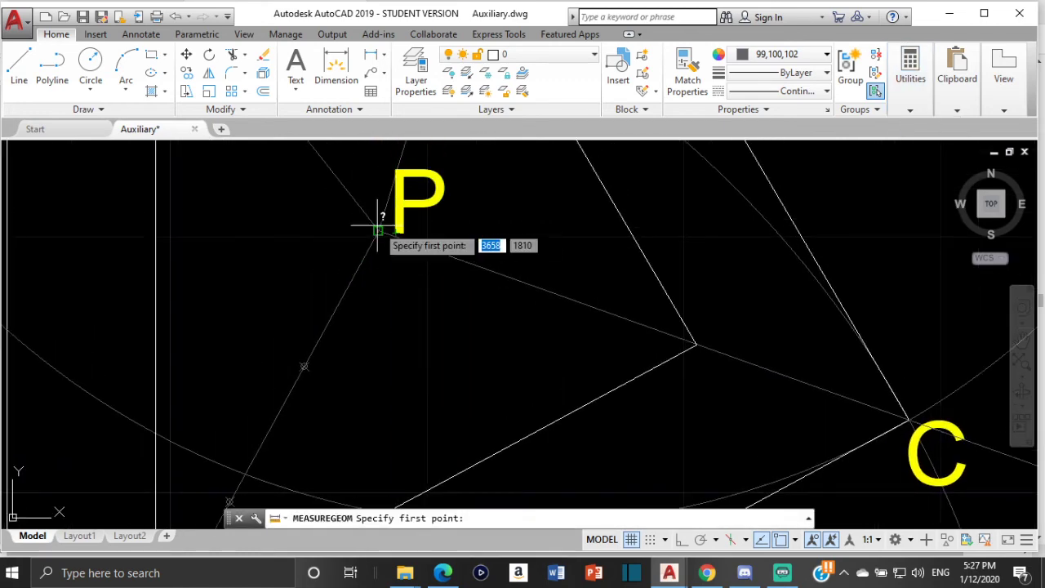
{"action": "left_click", "coordinate": [378, 231]}
{"action": "scroll", "coordinate": [380, 227], "scroll_direction": "down", "scroll_amount": 2}
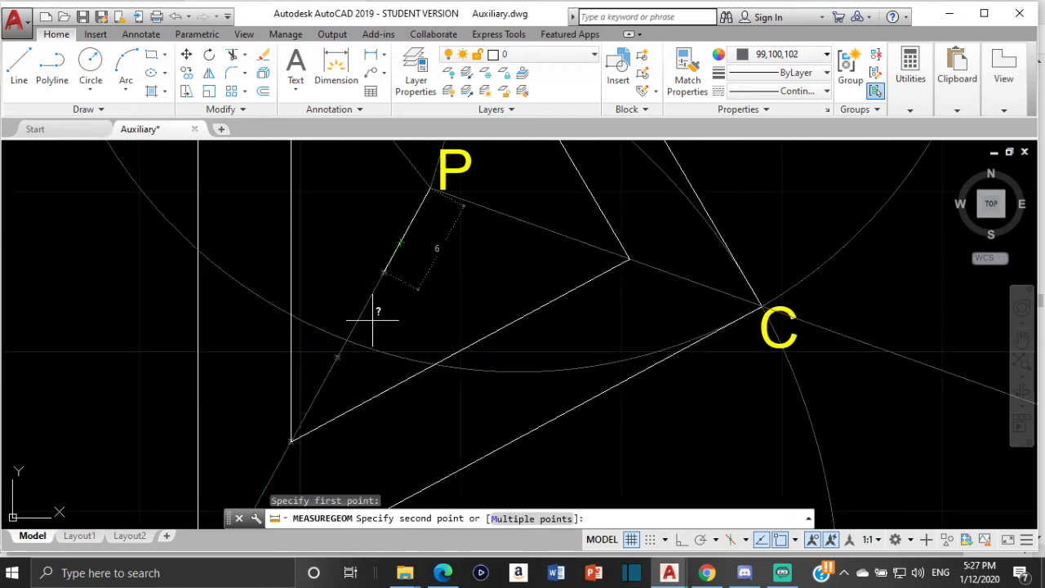
{"action": "middle_click_drag", "start_coordinate": [363, 467], "coordinate": [296, 375]}
{"action": "scroll", "coordinate": [233, 351], "scroll_direction": "up", "scroll_amount": 3}
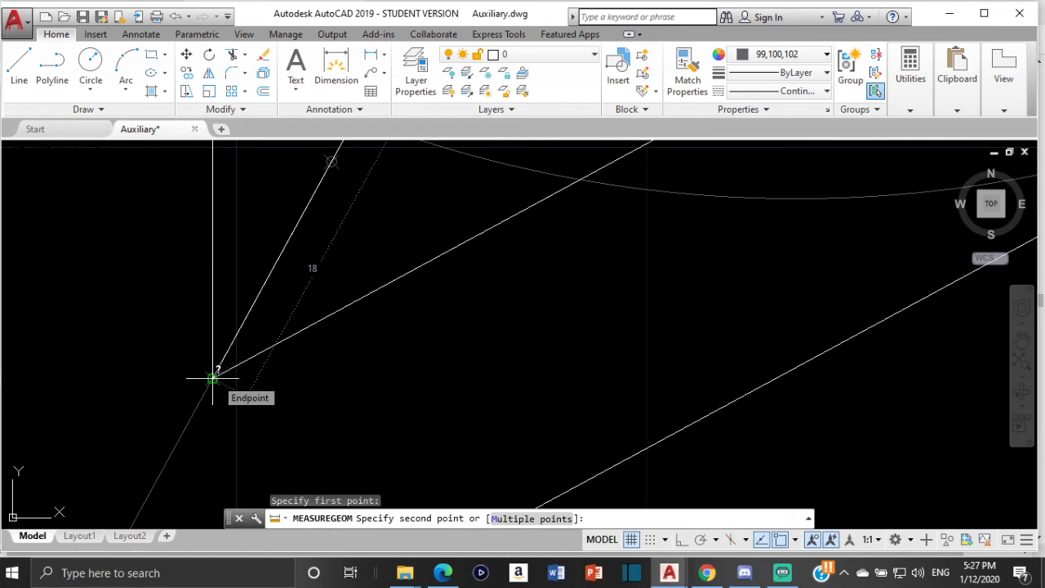
{"action": "key", "text": "Escape"}
- Center the view on corner B and select ray PB
{"action": "scroll", "coordinate": [215, 373], "scroll_direction": "down", "scroll_amount": 2}
{"action": "middle_click_drag", "start_coordinate": [215, 373], "coordinate": [400, 180]}
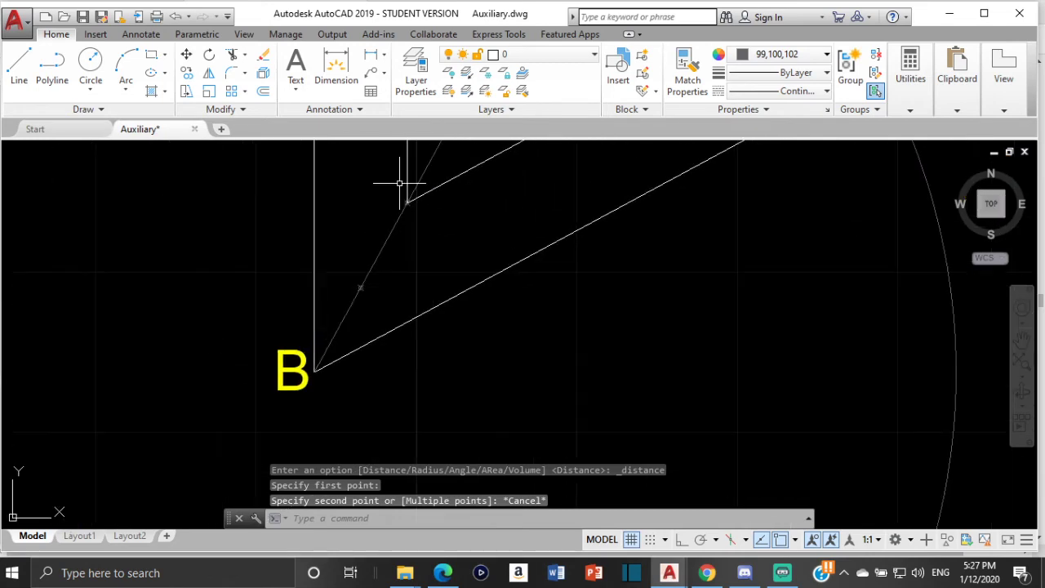
{"action": "middle_click_drag", "start_coordinate": [346, 347], "coordinate": [385, 221]}
{"action": "scroll", "coordinate": [385, 215], "scroll_direction": "down", "scroll_amount": 3}
{"action": "scroll", "coordinate": [401, 217], "scroll_direction": "up", "scroll_amount": 2}
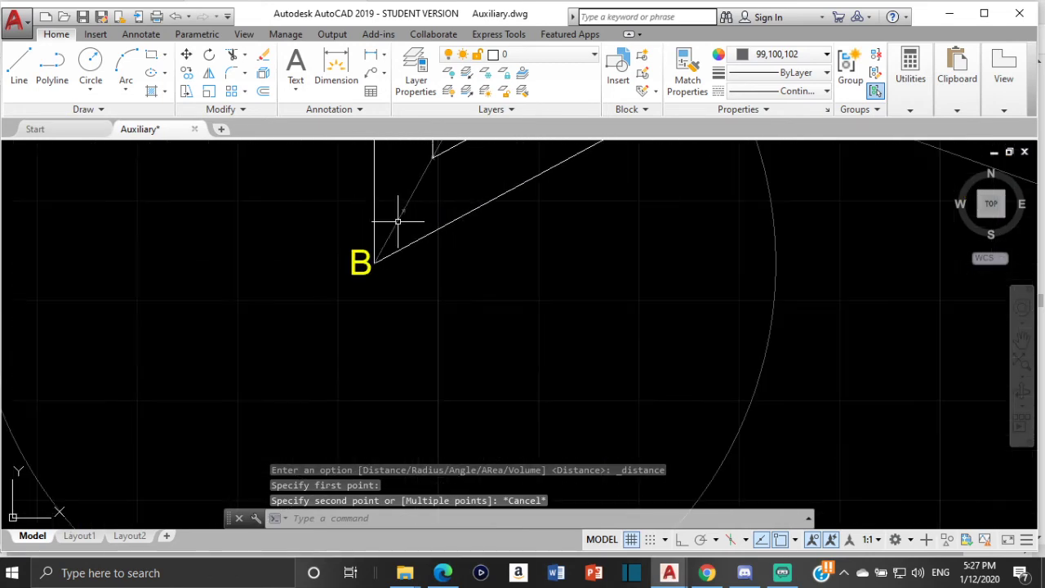
{"action": "left_click", "coordinate": [397, 220]}
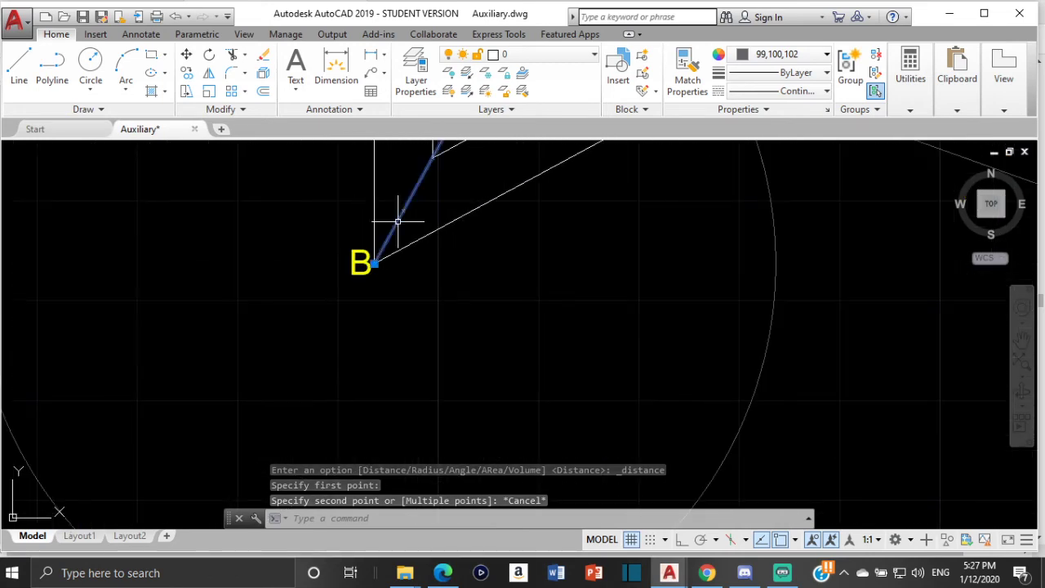
- Lengthen ray PB 18 units beyond B using its endpoint grip
{"action": "left_click", "coordinate": [374, 263]}
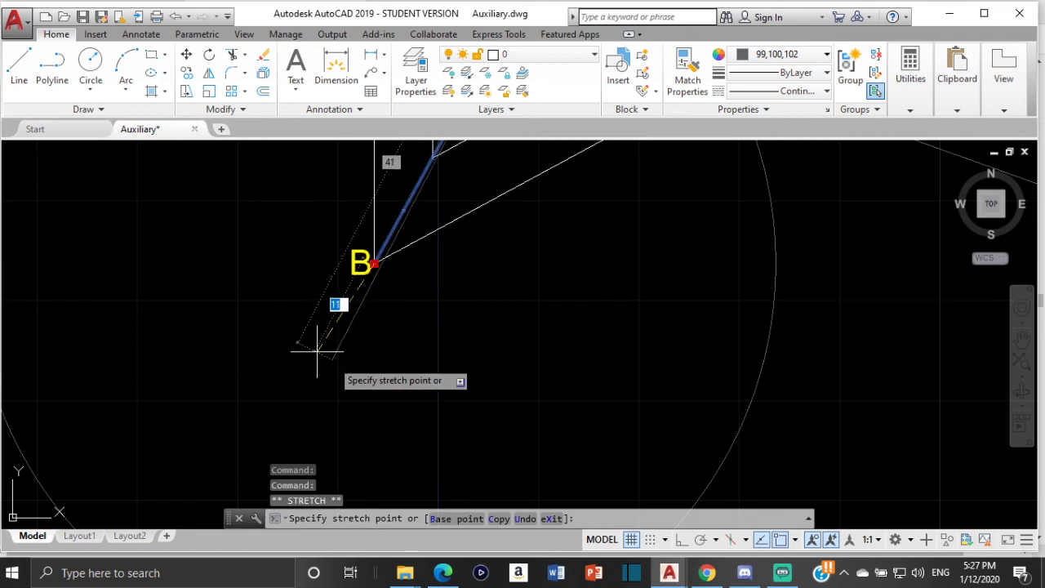
{"action": "key", "text": "Escape"}
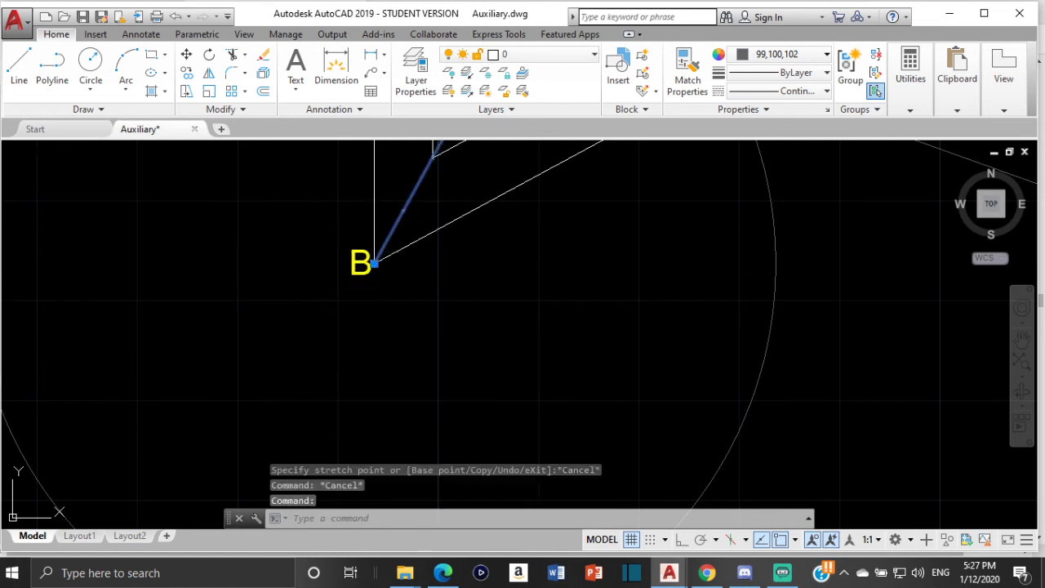
{"action": "left_click", "coordinate": [374, 263]}
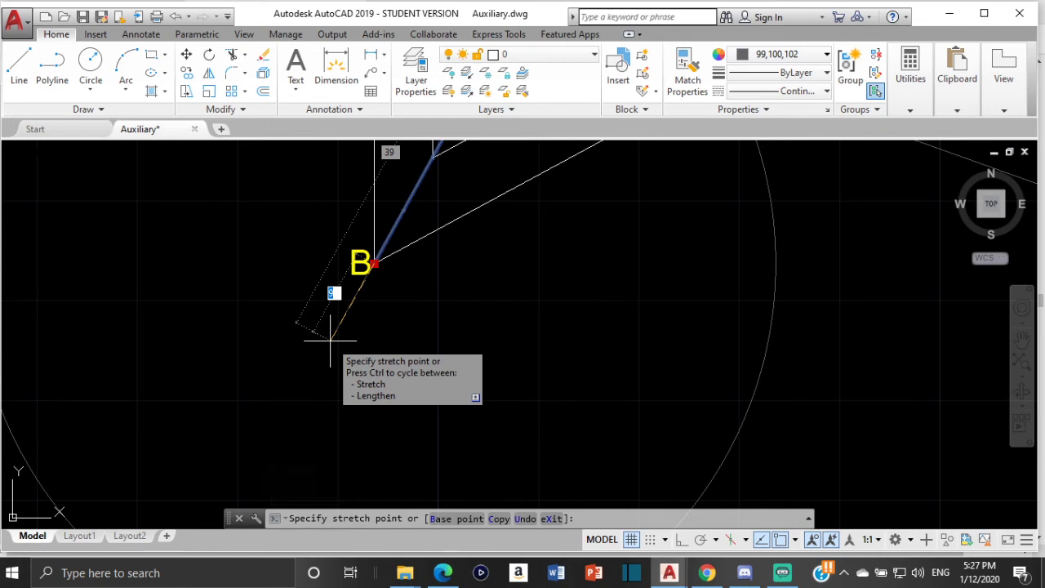
{"action": "type", "text": "18"}
{"action": "key", "text": "Return"}
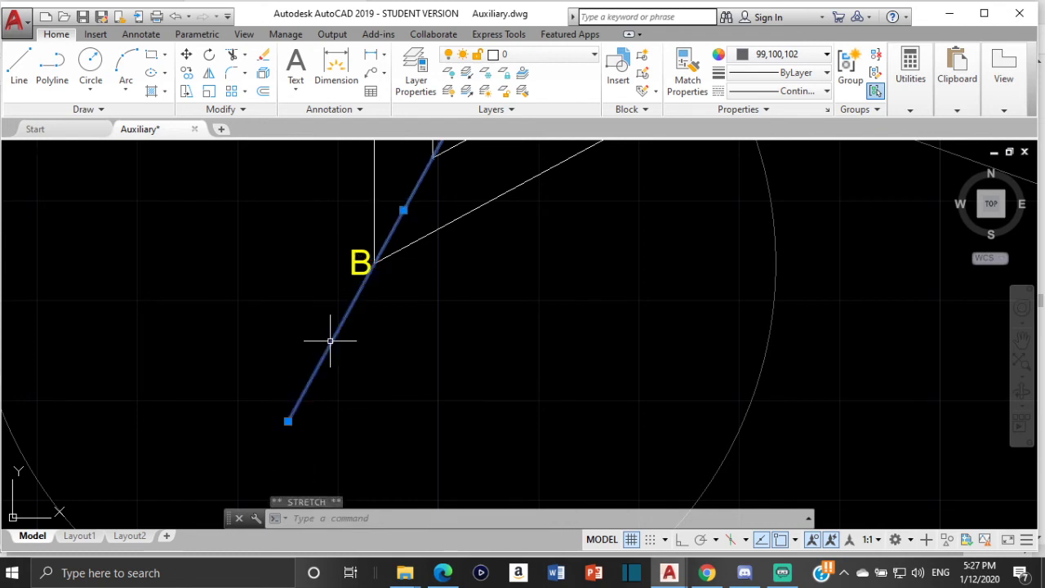
{"action": "key", "text": "Escape"}
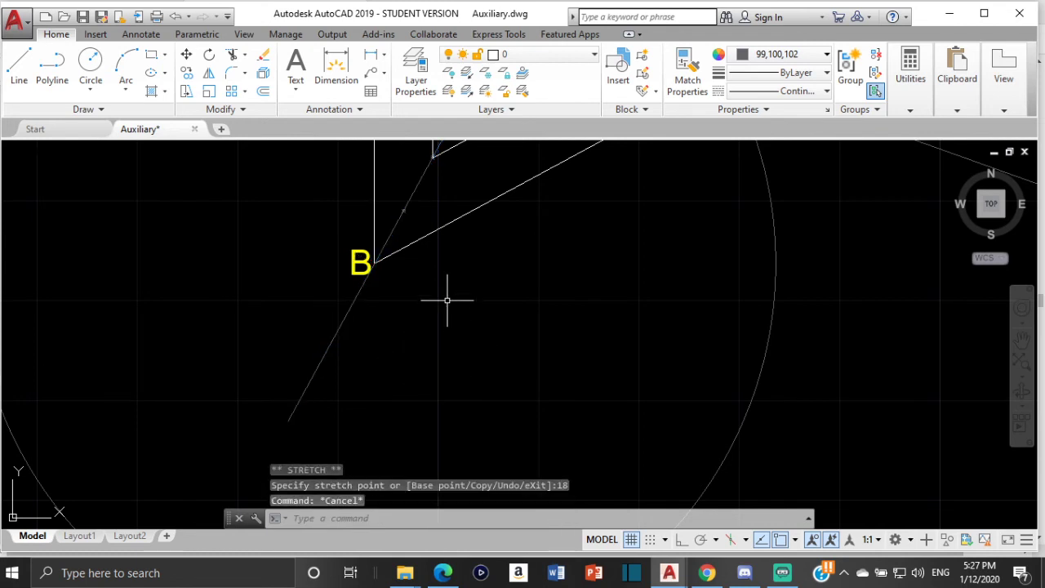
- Frame the whole figure, then switch to the geometry PDF in Edge
{"action": "scroll", "coordinate": [469, 343], "scroll_direction": "up", "scroll_amount": 2}
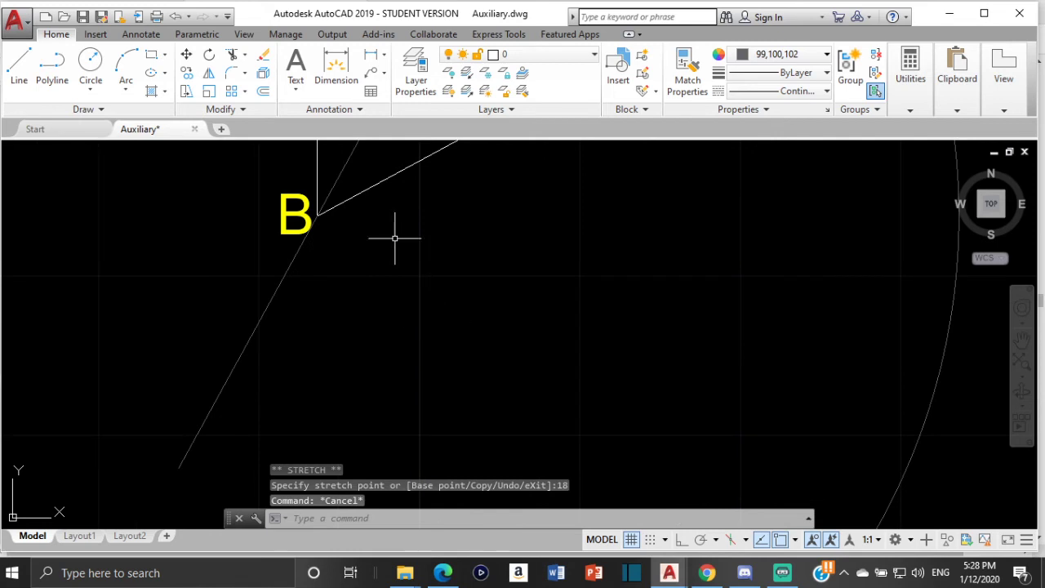
{"action": "scroll", "coordinate": [396, 233], "scroll_direction": "down", "scroll_amount": 4}
{"action": "middle_click_drag", "start_coordinate": [403, 171], "coordinate": [385, 270]}
{"action": "scroll", "coordinate": [382, 260], "scroll_direction": "up", "scroll_amount": 2}
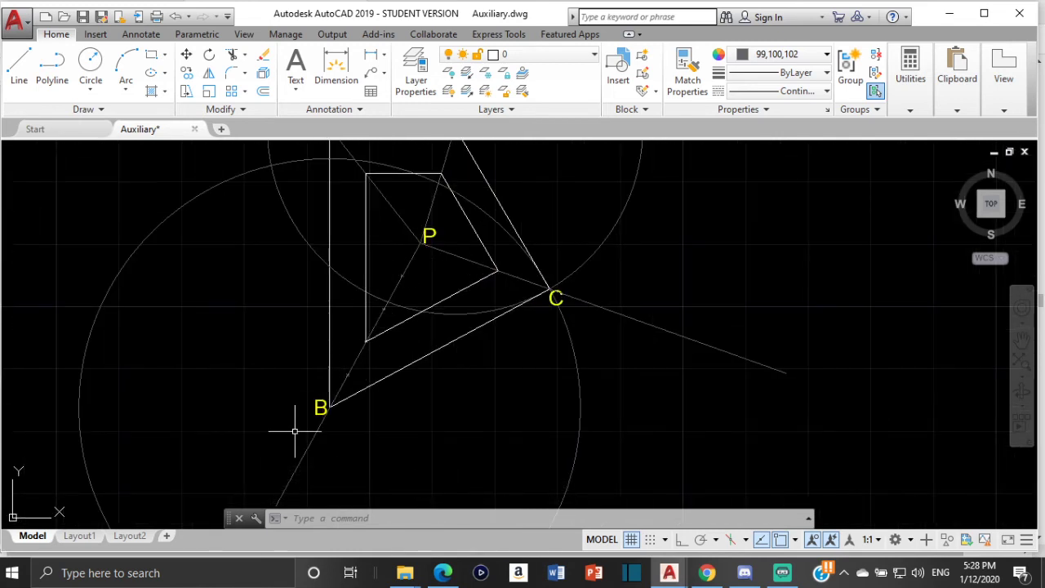
{"action": "middle_click_drag", "start_coordinate": [394, 424], "coordinate": [425, 351]}
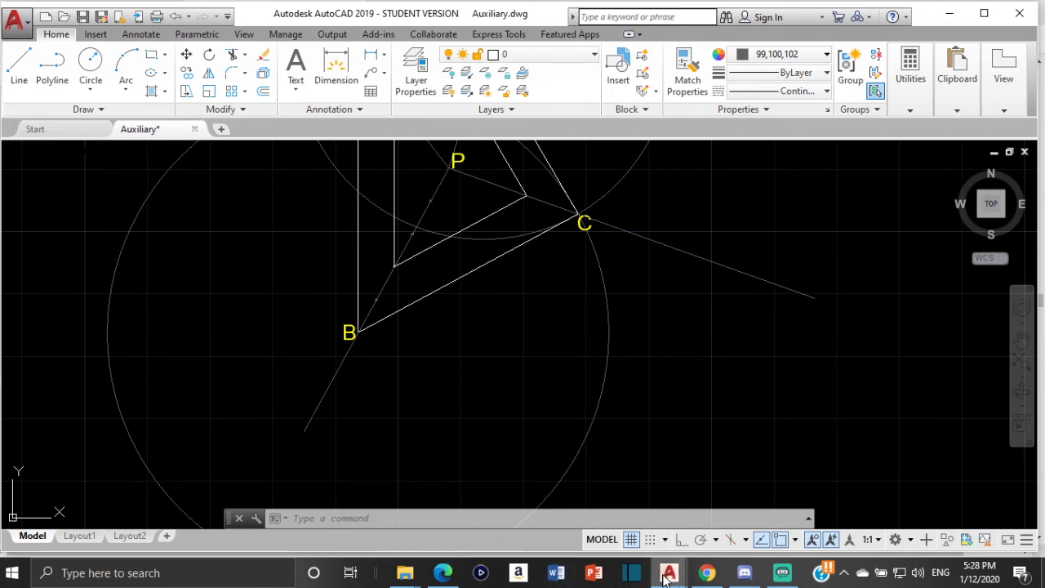
{"action": "left_click", "coordinate": [441, 574]}
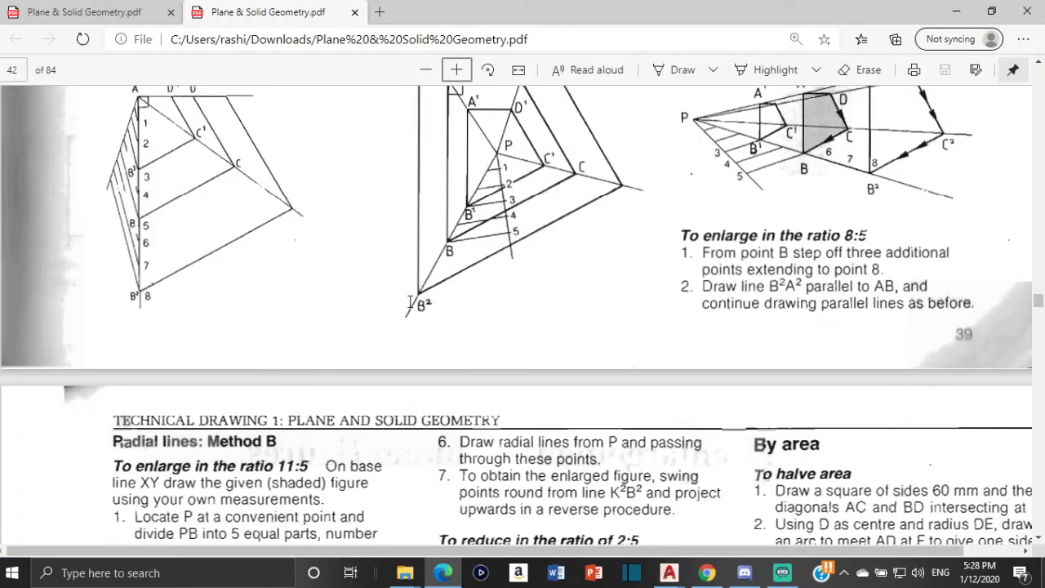
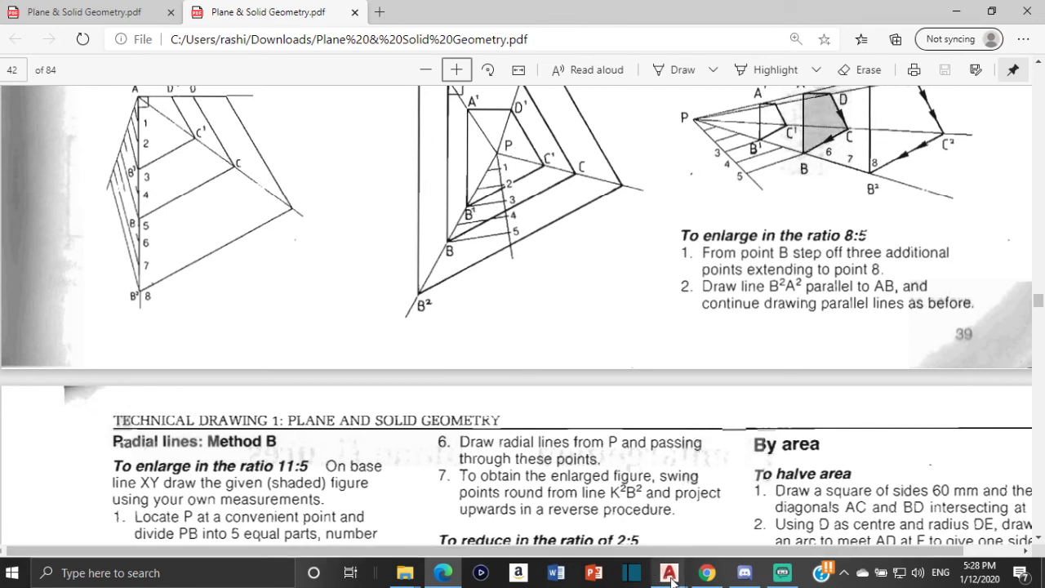
- Switch from the textbook PDF in Edge to the Auxiliary.dwg drawing in AutoCAD
{"action": "mouse_move", "coordinate": [669, 572]}
{"action": "left_click", "coordinate": [588, 500]}
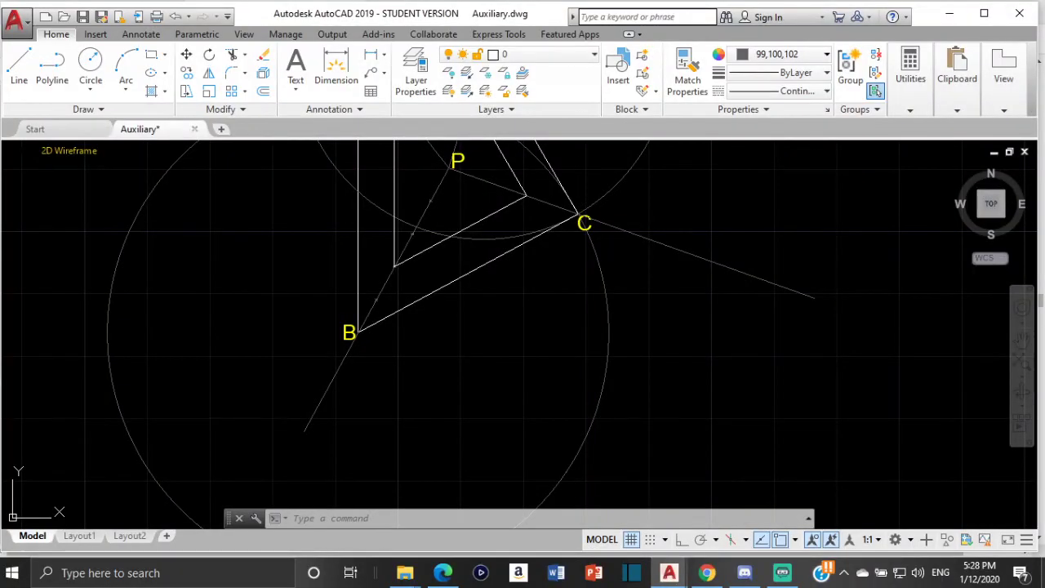
- Abandon a first line attempt and set the colour for new objects to white
{"action": "left_click", "coordinate": [18, 65]}
{"action": "scroll", "coordinate": [357, 351], "scroll_direction": "down", "scroll_amount": 3}
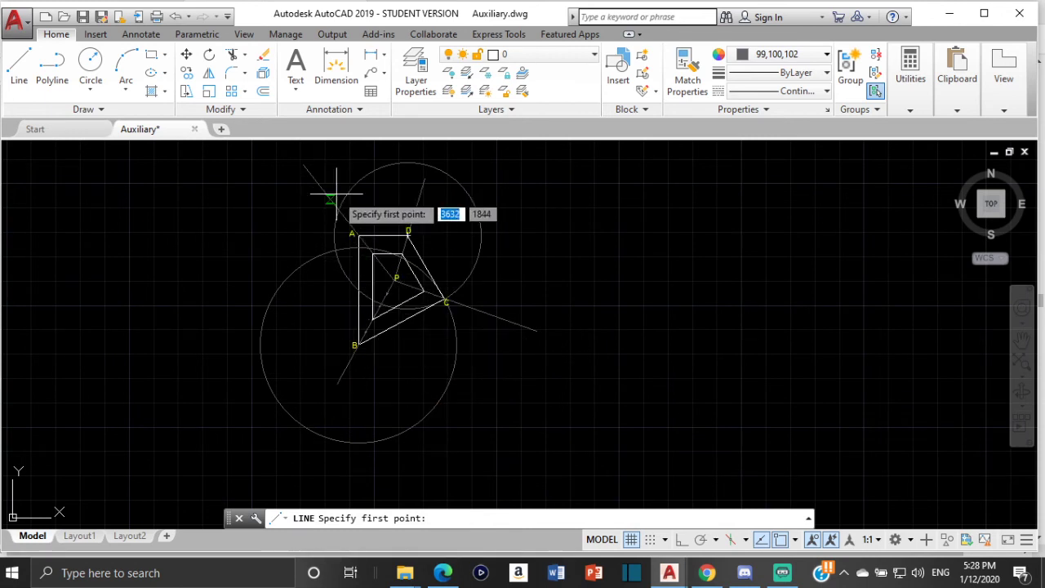
{"action": "left_click", "coordinate": [337, 384]}
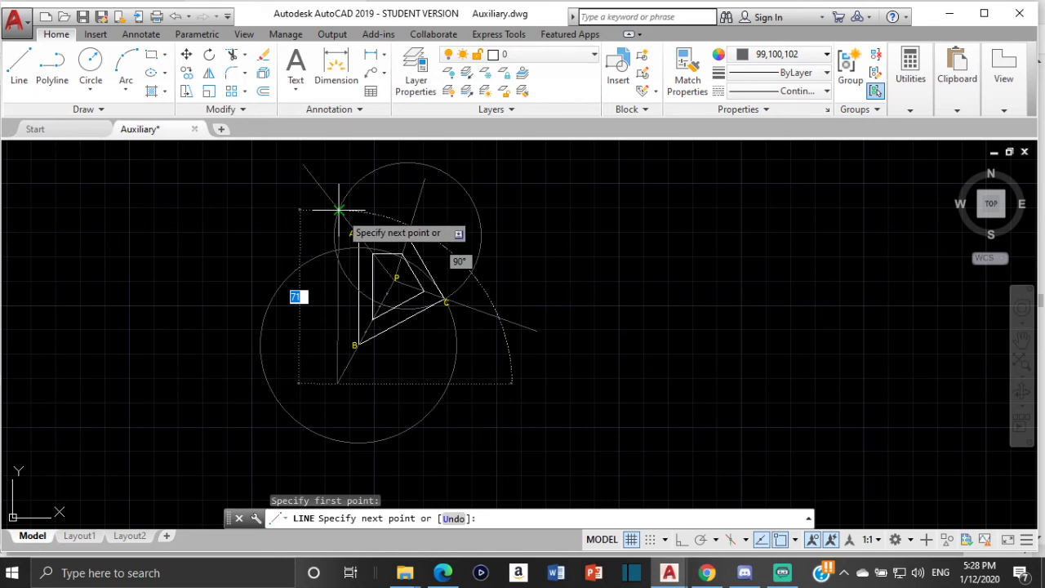
{"action": "key", "text": "Escape"}
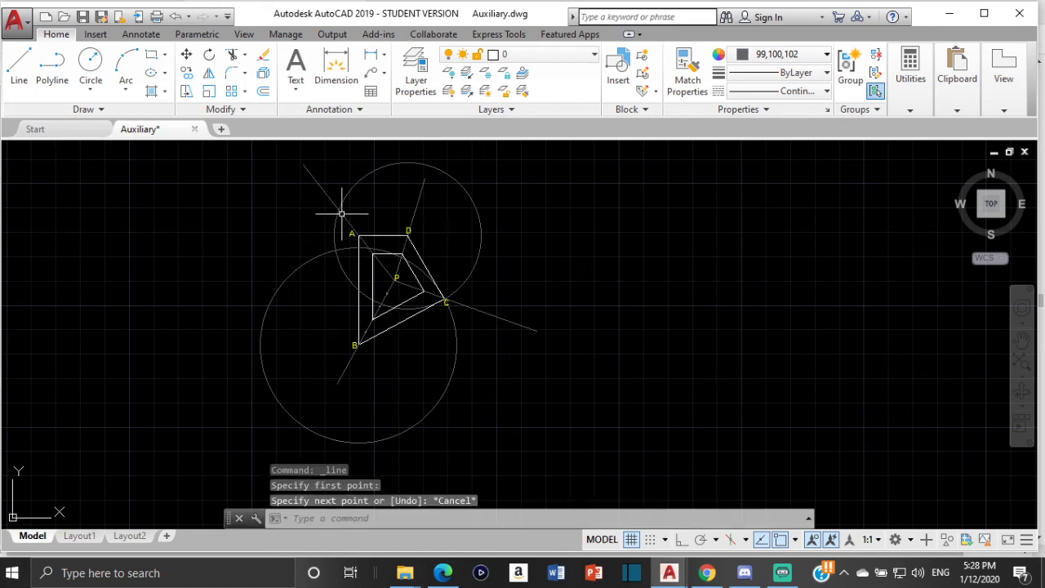
{"action": "left_click", "coordinate": [784, 53]}
{"action": "left_click", "coordinate": [739, 178]}
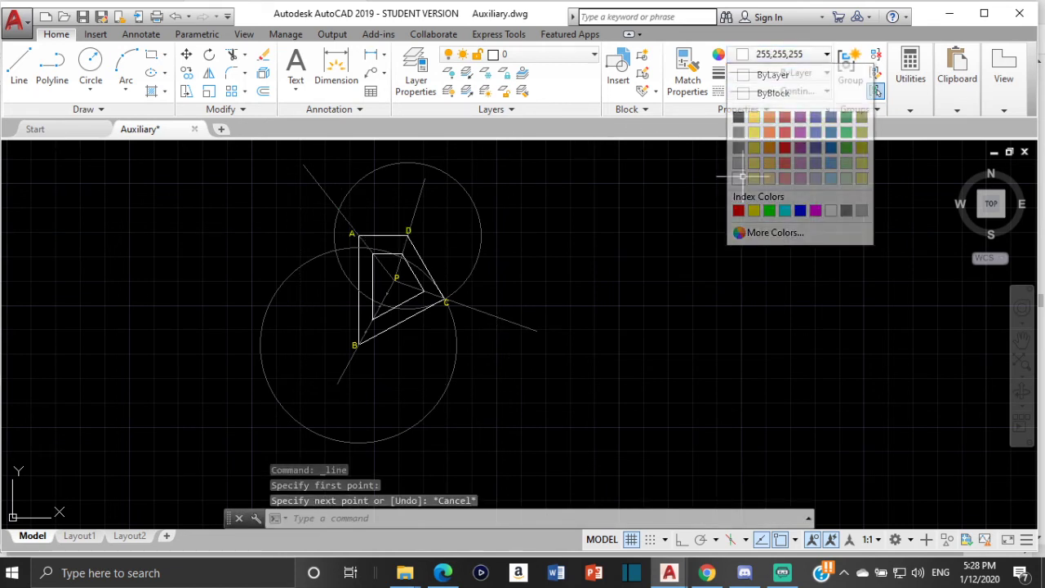
- With Ortho on, draw a vertical line from below B up past point A
{"action": "key", "text": "Return"}
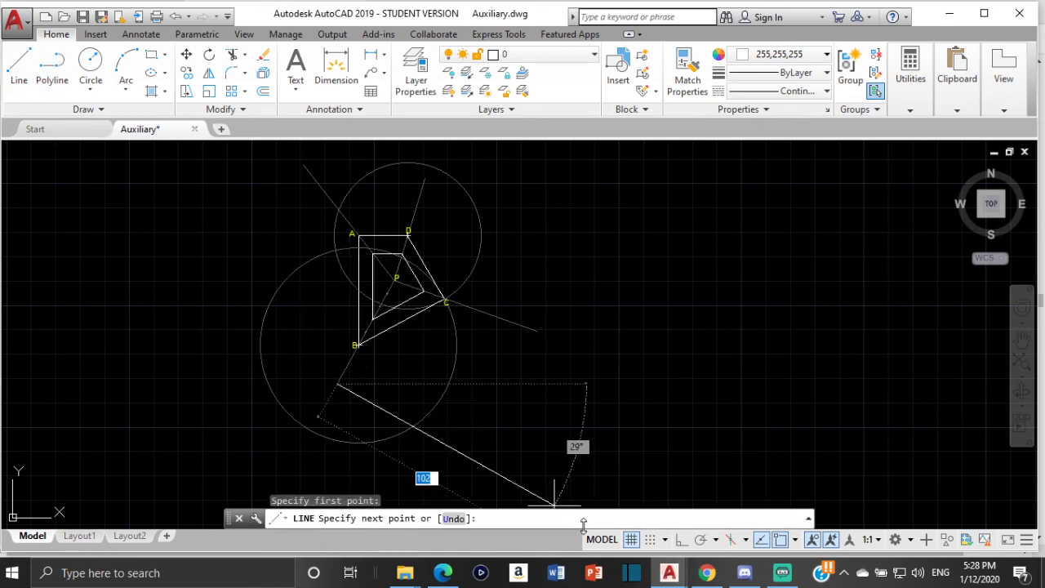
{"action": "left_click", "coordinate": [681, 540]}
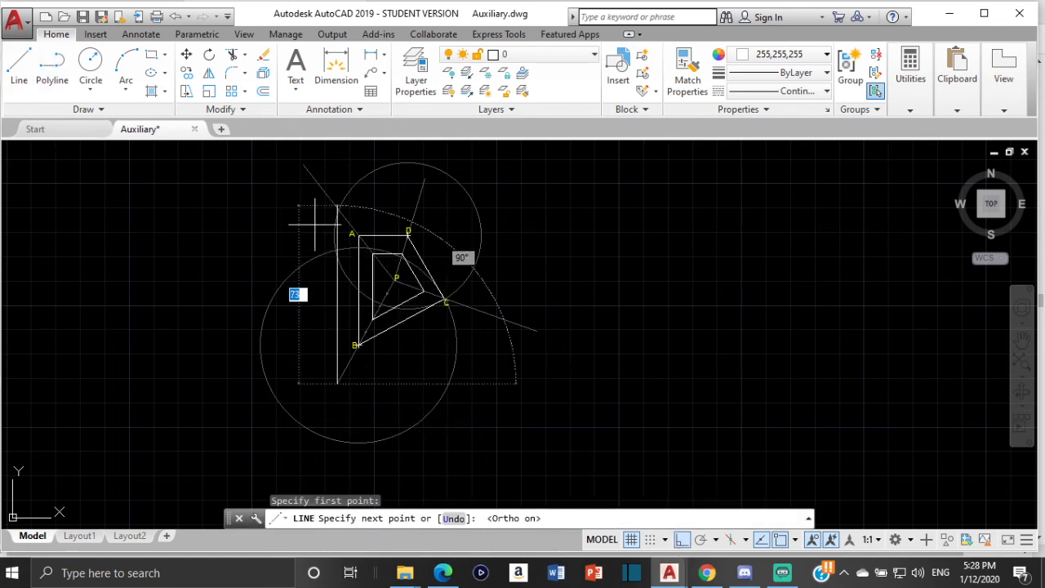
{"action": "scroll", "coordinate": [315, 224], "scroll_direction": "up", "scroll_amount": 2}
{"action": "scroll", "coordinate": [373, 228], "scroll_direction": "up", "scroll_amount": 6}
{"action": "middle_click_drag", "start_coordinate": [338, 199], "coordinate": [327, 335]}
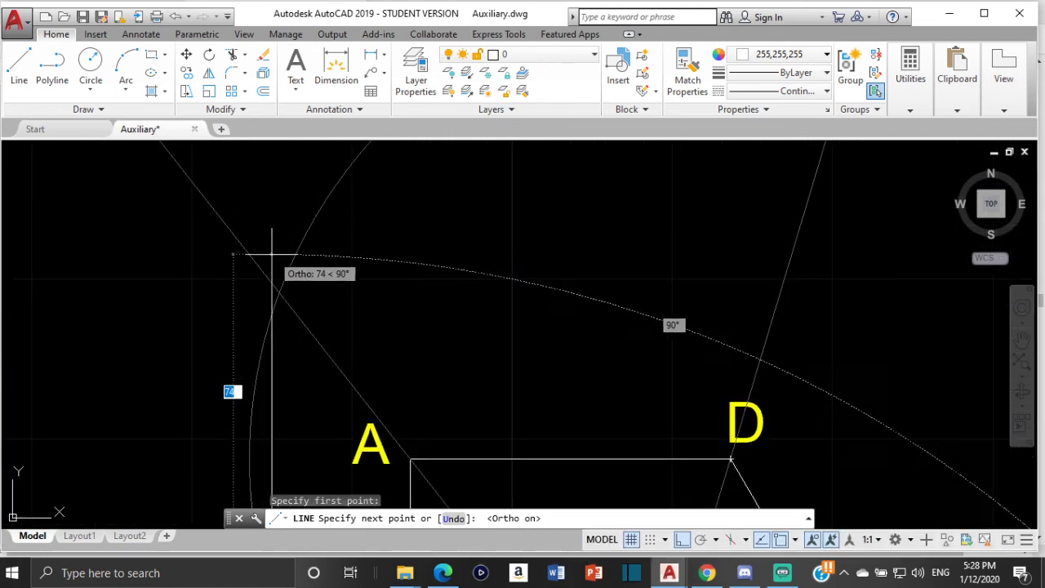
{"action": "scroll", "coordinate": [275, 280], "scroll_direction": "up", "scroll_amount": 2}
{"action": "middle_click_drag", "start_coordinate": [275, 280], "coordinate": [277, 181]}
{"action": "left_click", "coordinate": [279, 180]}
{"action": "key", "text": "Escape"}
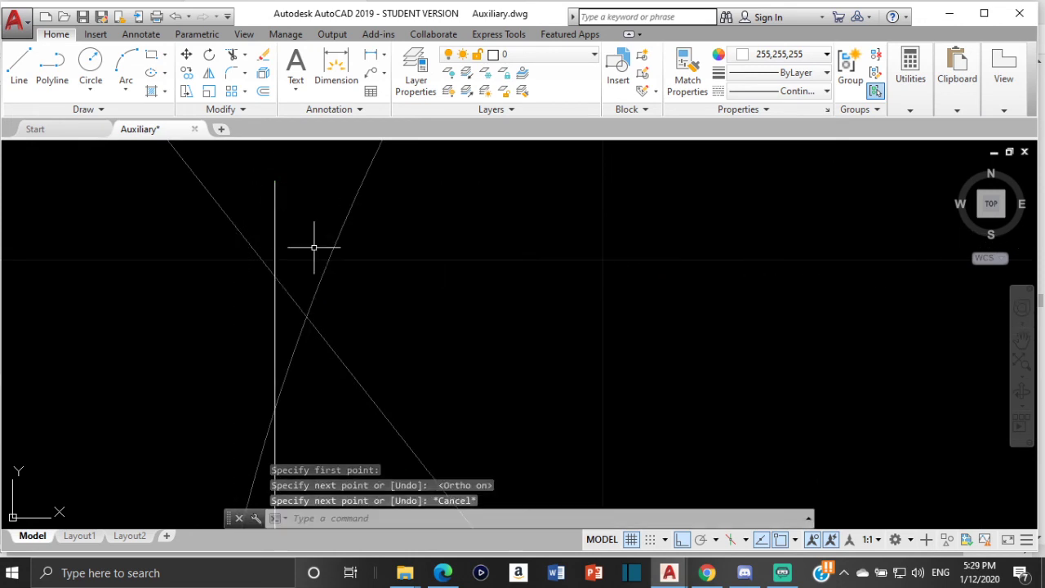
- Trim the vertical line's top where it crosses the radial line through A
{"action": "type", "text": "TR"}
{"action": "key", "text": "Return"}
{"action": "key", "text": "Return"}
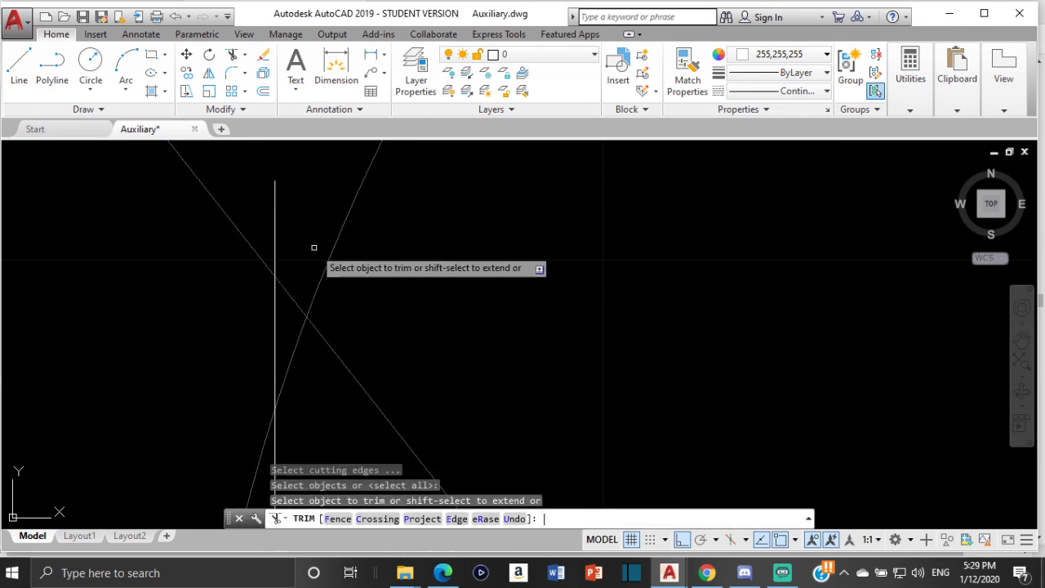
{"action": "left_click", "coordinate": [273, 270]}
{"action": "scroll", "coordinate": [524, 270], "scroll_direction": "down", "scroll_amount": 3}
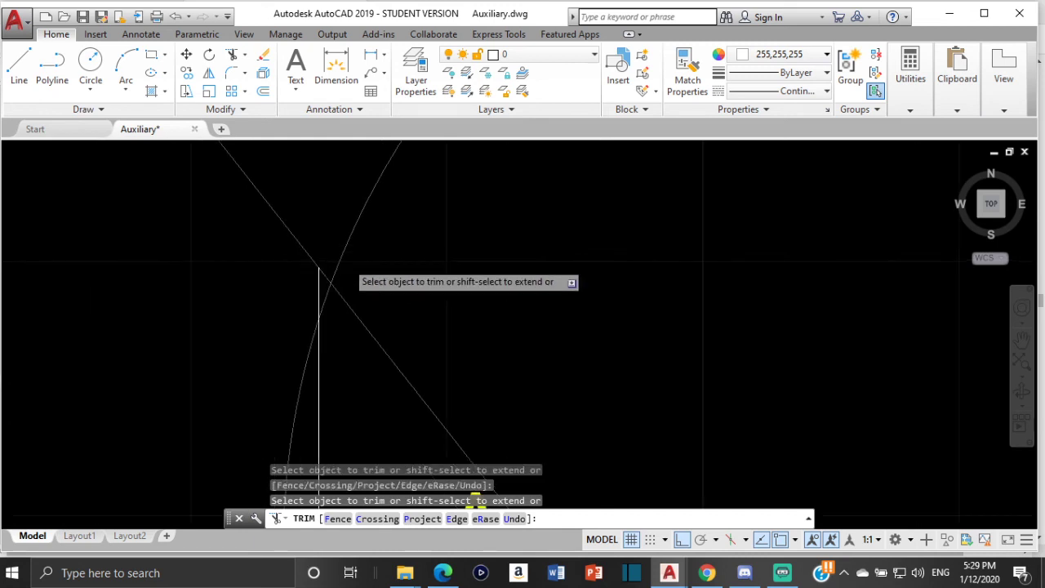
{"action": "key", "text": "Escape"}
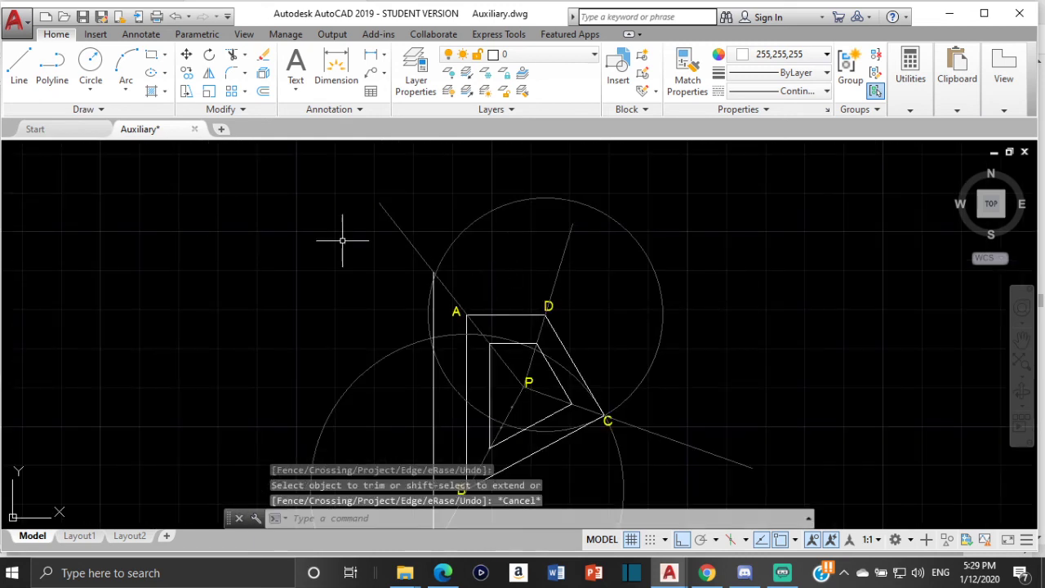
- Draw a horizontal line from the vertical line's top intersection to beyond the D radial
{"action": "left_click", "coordinate": [31, 59]}
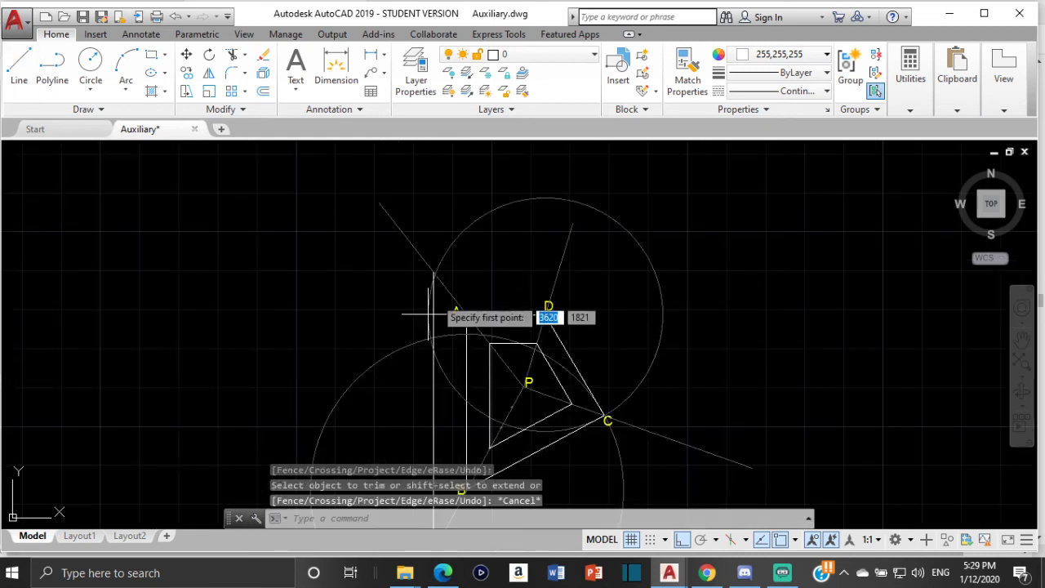
{"action": "scroll", "coordinate": [436, 295], "scroll_direction": "up", "scroll_amount": 5}
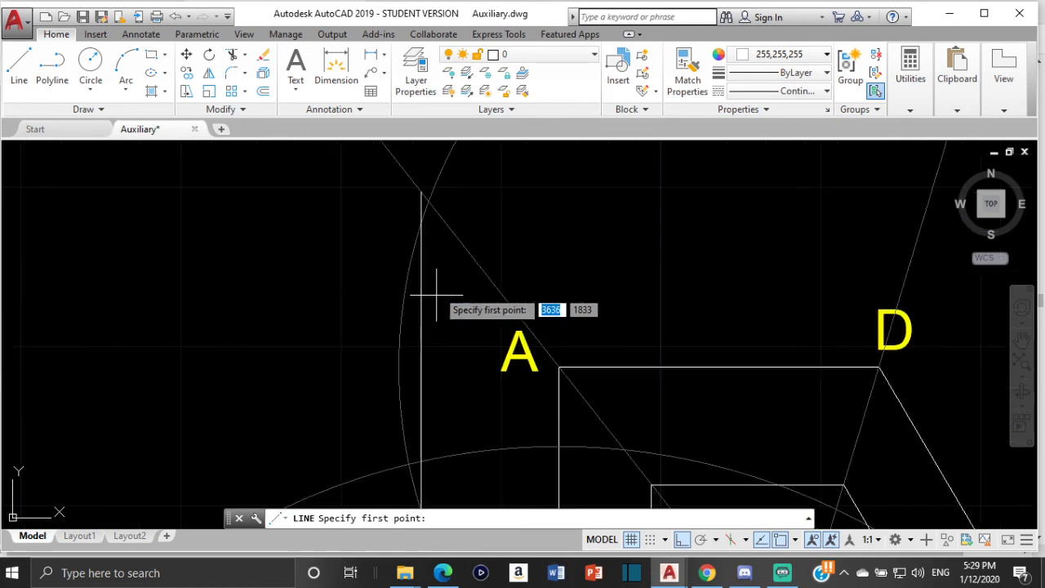
{"action": "left_click", "coordinate": [420, 191]}
{"action": "middle_click_drag", "start_coordinate": [868, 234], "coordinate": [730, 262]}
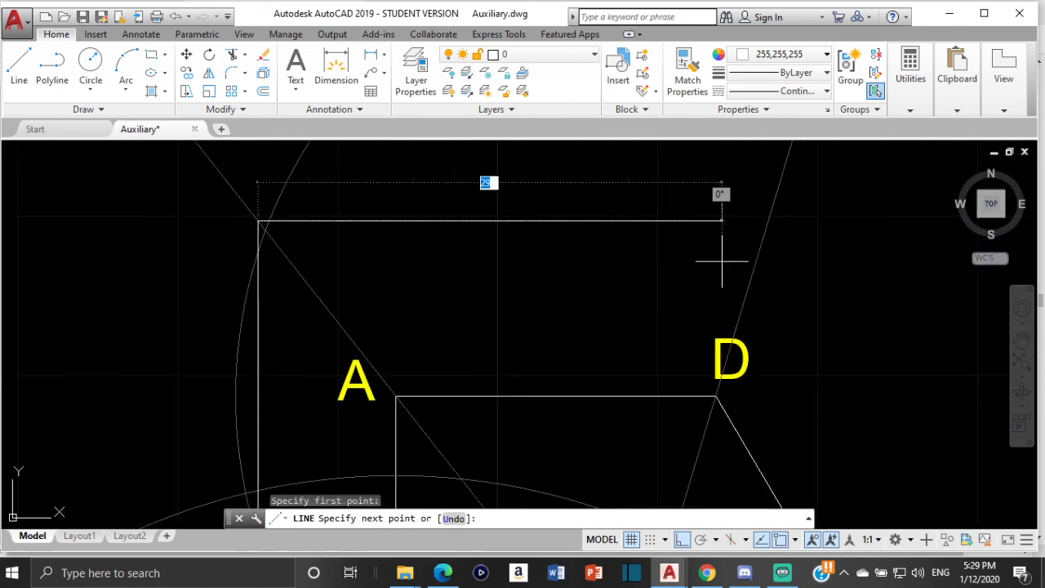
{"action": "left_click", "coordinate": [806, 222]}
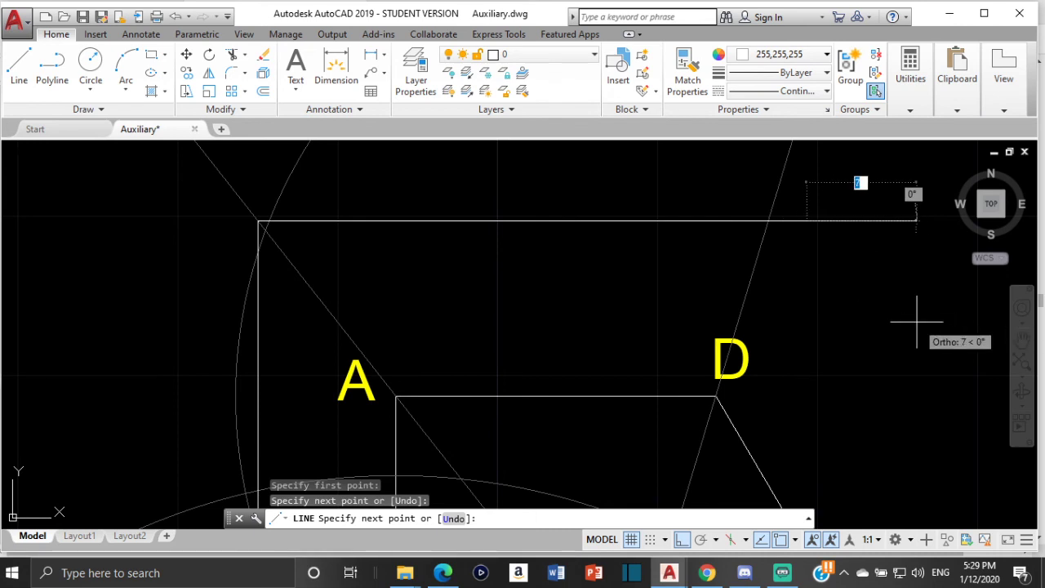
{"action": "key", "text": "Escape"}
- Trim the horizontal line's overhang beyond the D radial with a crossing window
{"action": "type", "text": "tr"}
{"action": "key", "text": "Return"}
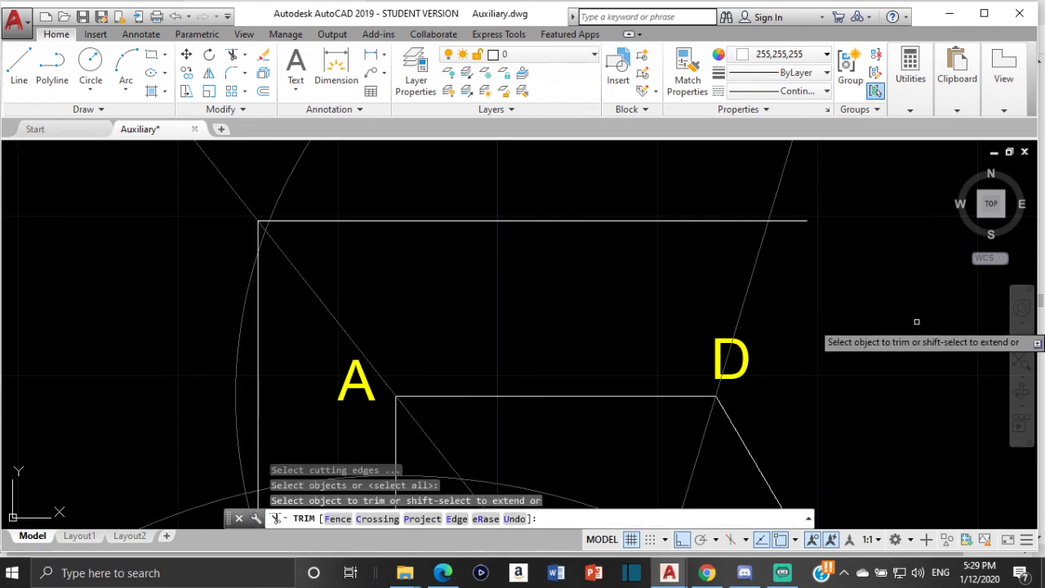
{"action": "left_click", "coordinate": [805, 226]}
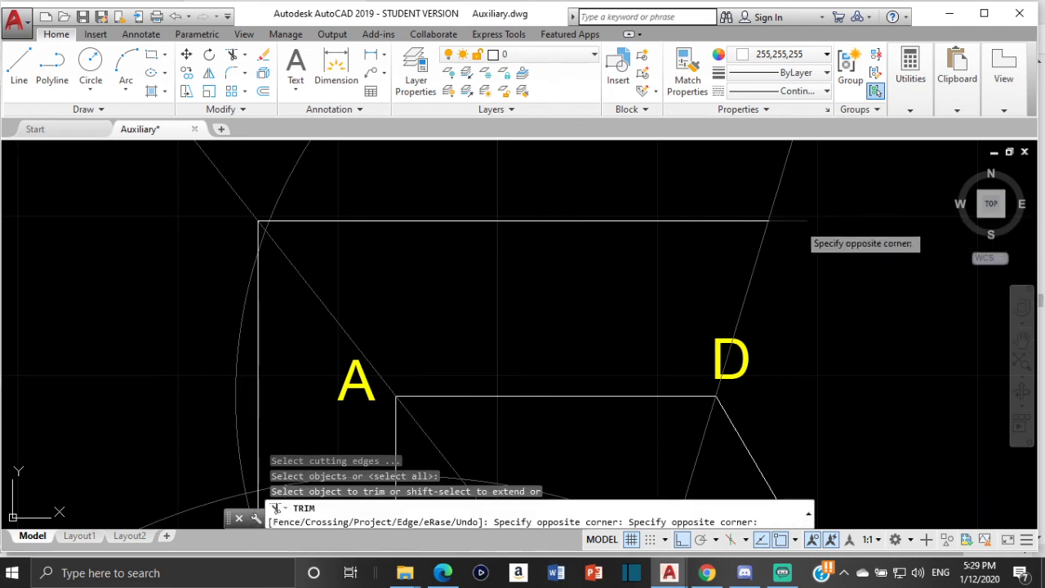
{"action": "left_click", "coordinate": [796, 219]}
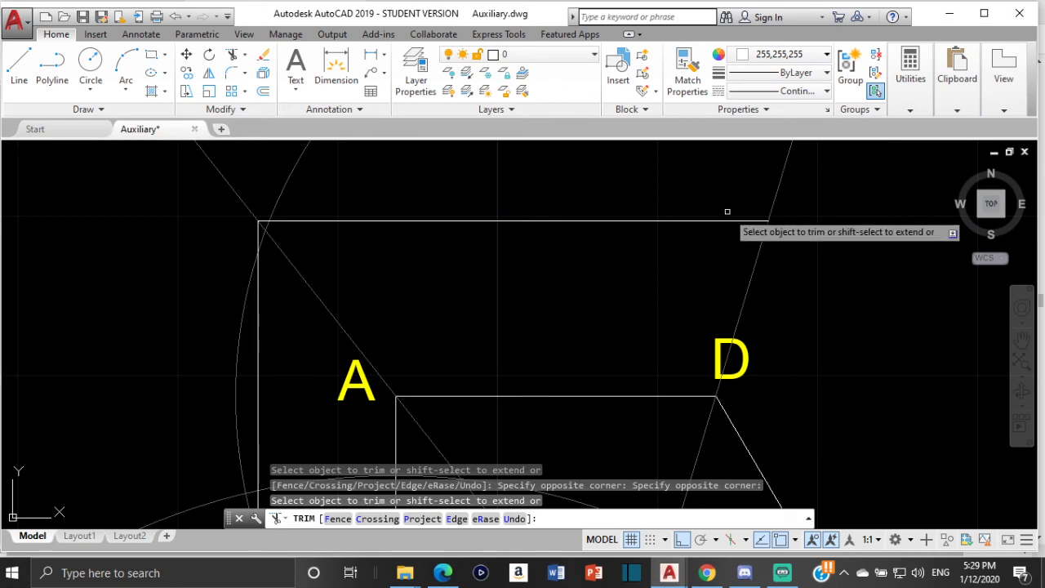
{"action": "scroll", "coordinate": [711, 217], "scroll_direction": "down", "scroll_amount": 6}
{"action": "scroll", "coordinate": [660, 338], "scroll_direction": "up", "scroll_amount": 2}
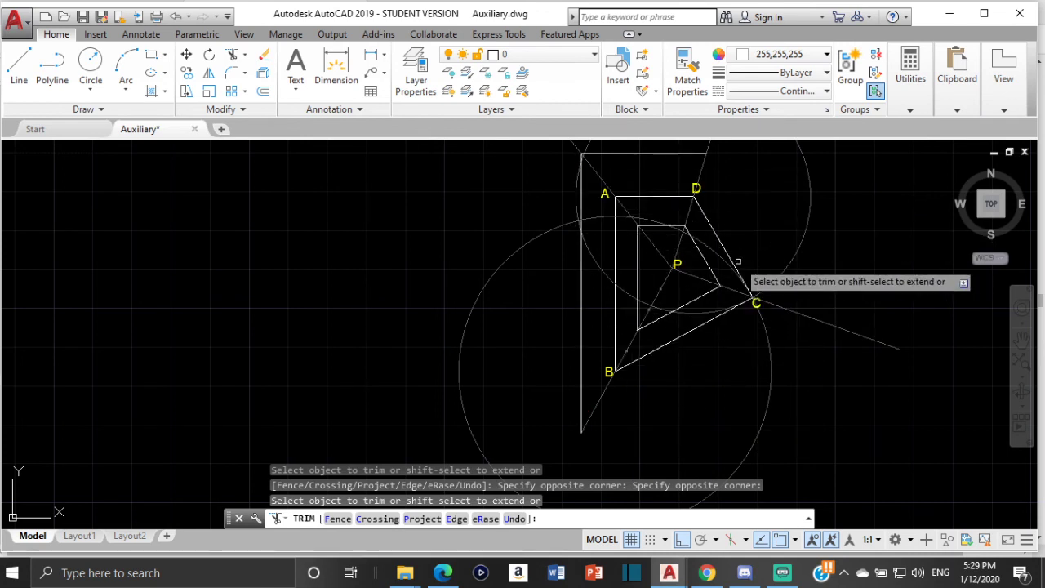
{"action": "key", "text": "Escape"}
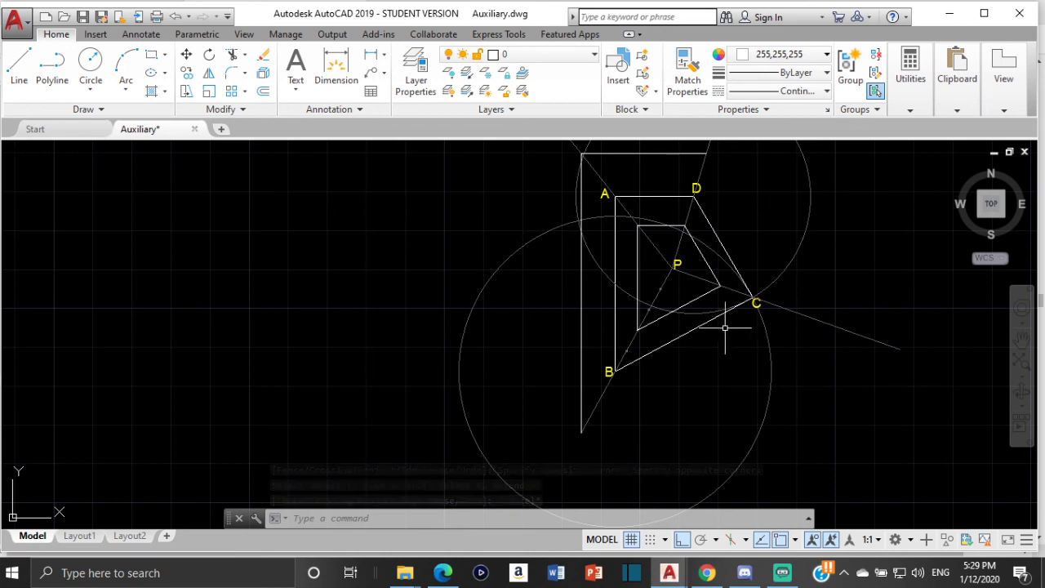
- Copy side BC from point B to the outer vertical line's lower corner
{"action": "left_click", "coordinate": [694, 328]}
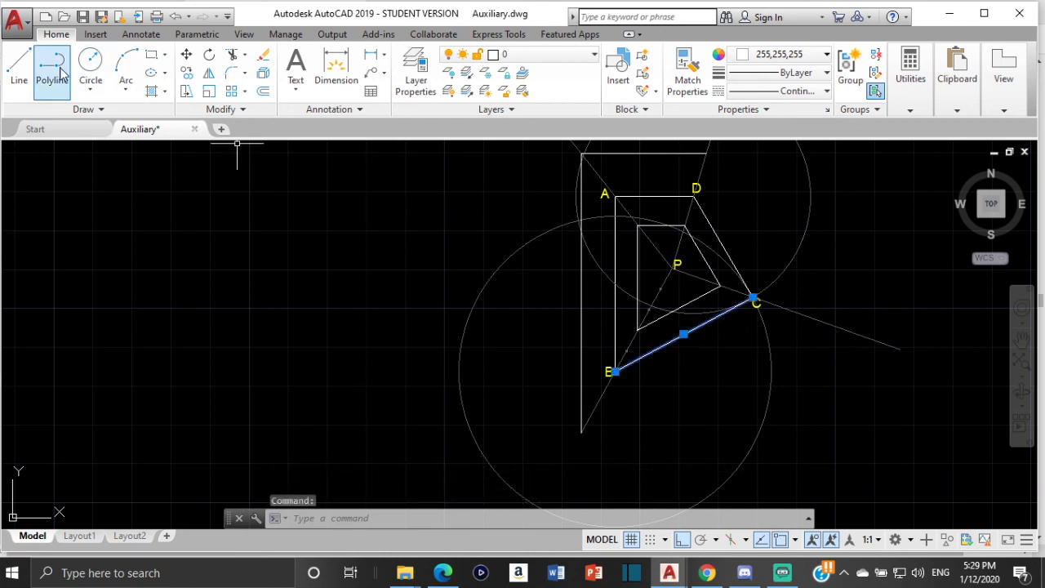
{"action": "left_click", "coordinate": [183, 80]}
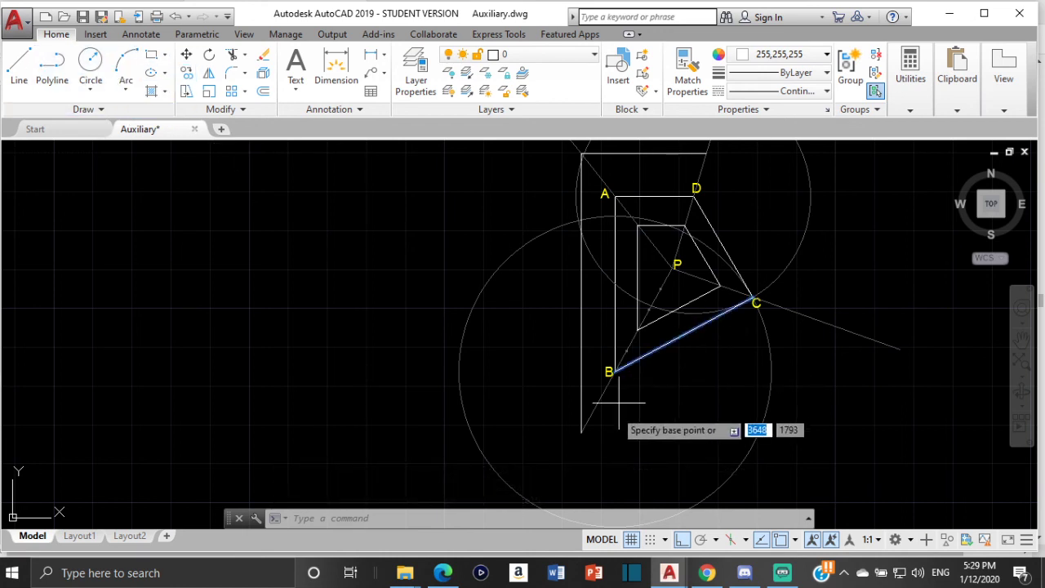
{"action": "scroll", "coordinate": [612, 369], "scroll_direction": "up", "scroll_amount": 4}
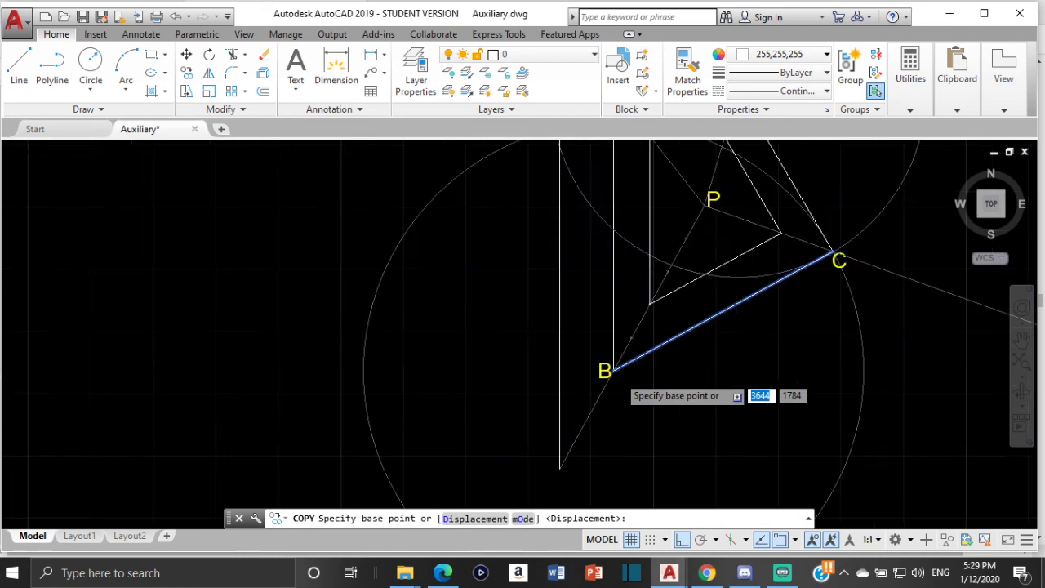
{"action": "left_click", "coordinate": [612, 369]}
{"action": "scroll", "coordinate": [597, 415], "scroll_direction": "down", "scroll_amount": 3}
{"action": "scroll", "coordinate": [626, 303], "scroll_direction": "up", "scroll_amount": 3}
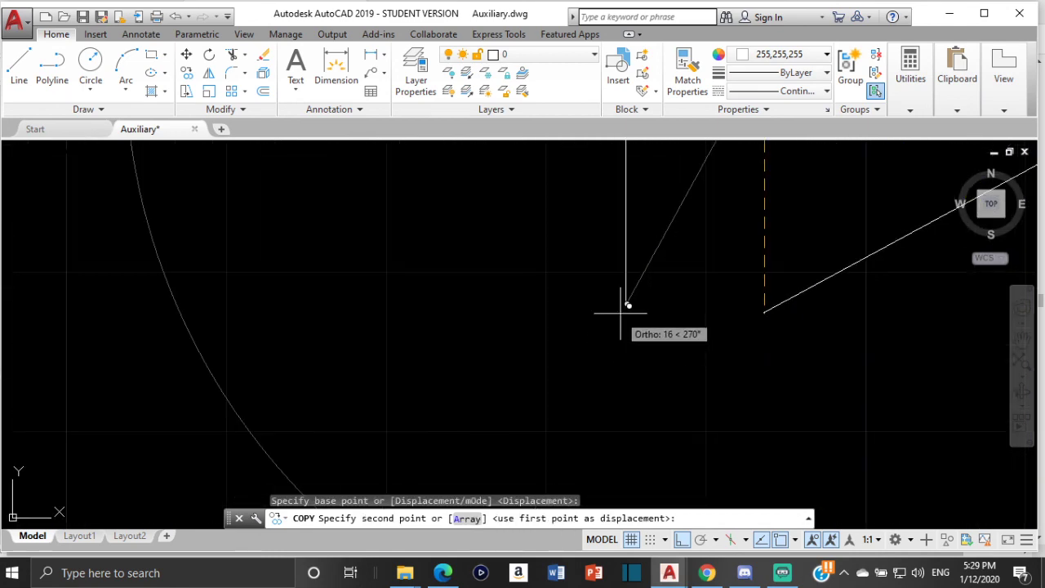
{"action": "left_click", "coordinate": [626, 299]}
{"action": "scroll", "coordinate": [644, 321], "scroll_direction": "down", "scroll_amount": 3}
{"action": "middle_click_drag", "start_coordinate": [556, 374], "coordinate": [541, 392]}
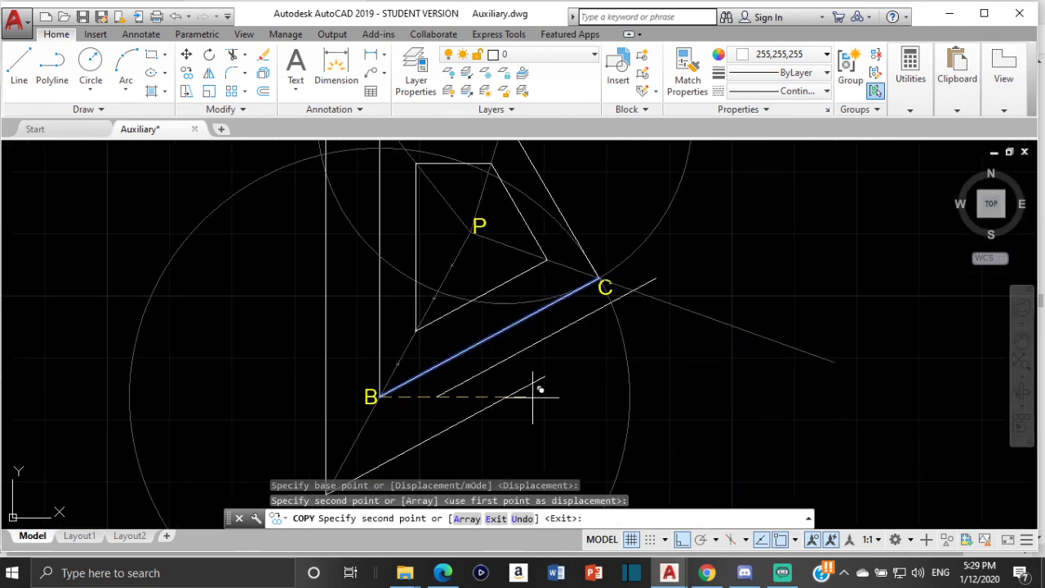
{"action": "key", "text": "Escape"}
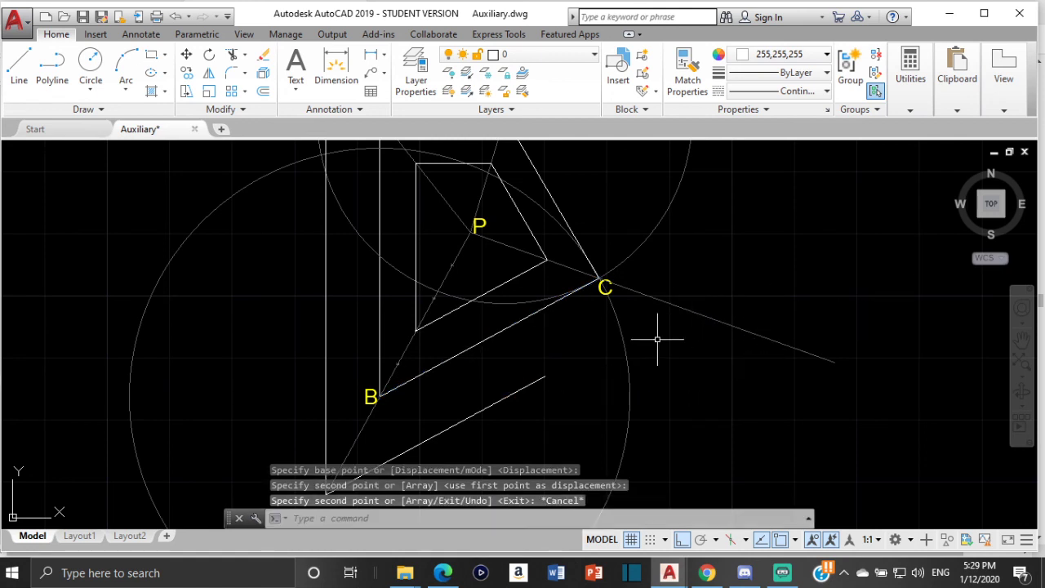
- With Ortho off, stretch the copied line's end past the radial line through C
{"action": "left_click", "coordinate": [460, 422]}
{"action": "left_click", "coordinate": [544, 376]}
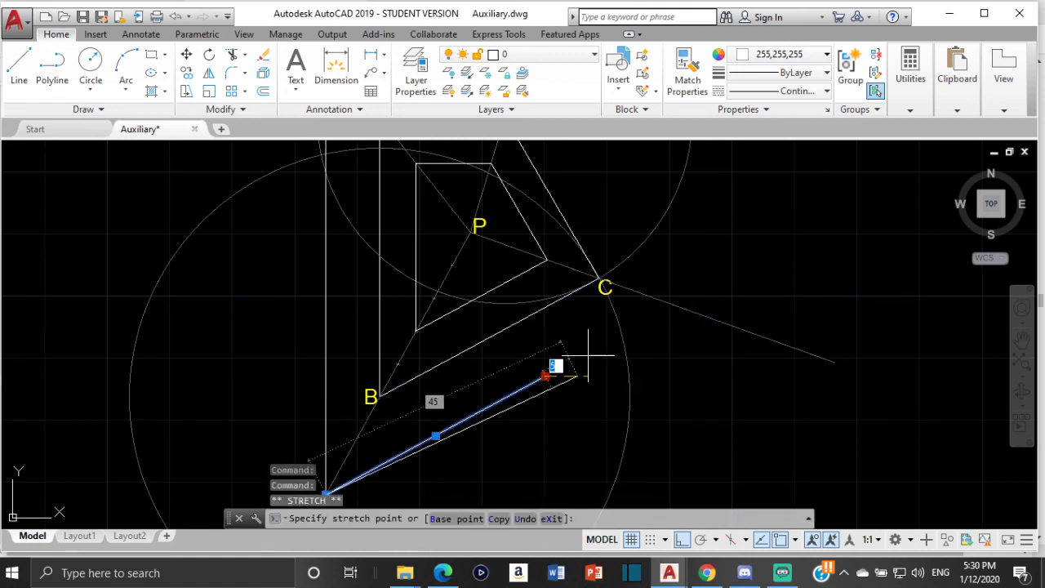
{"action": "left_click", "coordinate": [684, 541]}
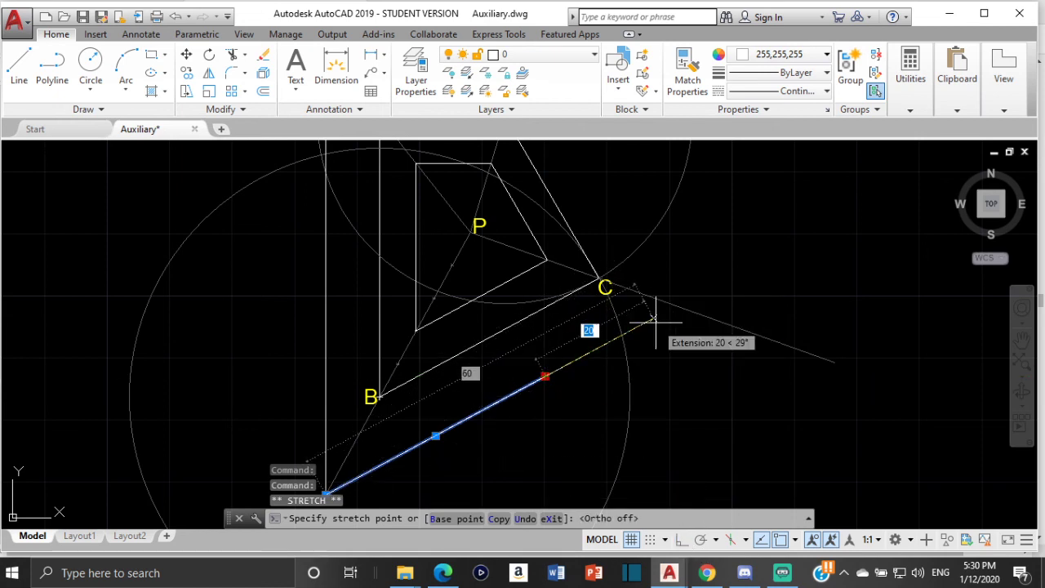
{"action": "left_click", "coordinate": [698, 294]}
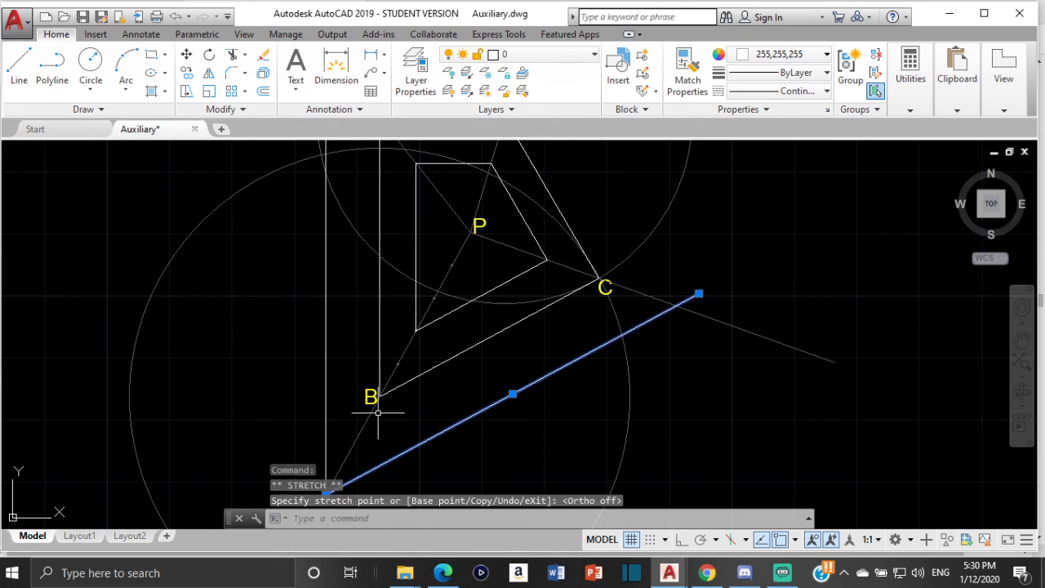
{"action": "key", "text": "Escape"}
- Trim the overshoot at the C radial and delete the leftover short stub
{"action": "type", "text": "tr"}
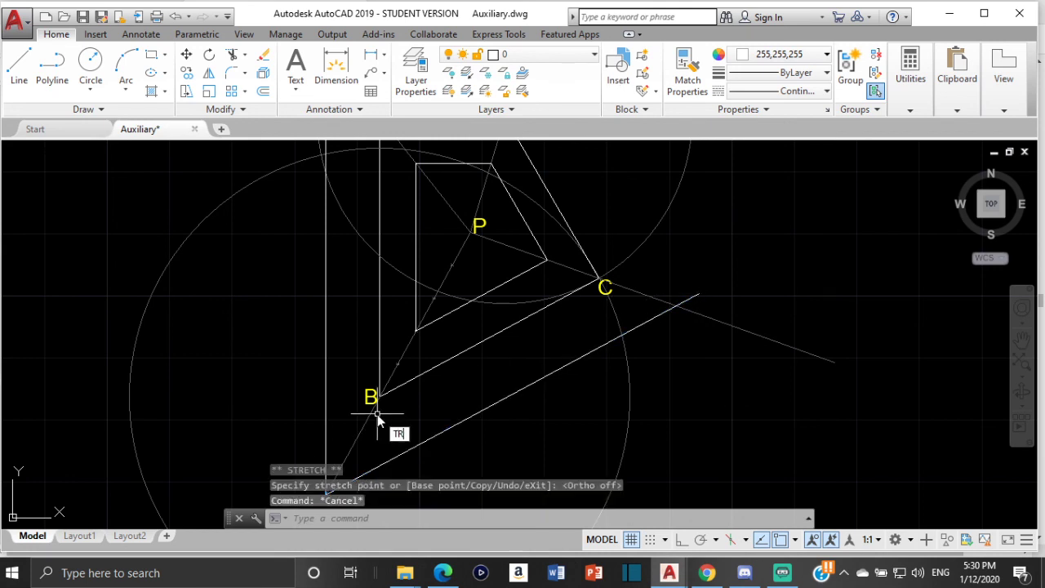
{"action": "key", "text": "Return"}
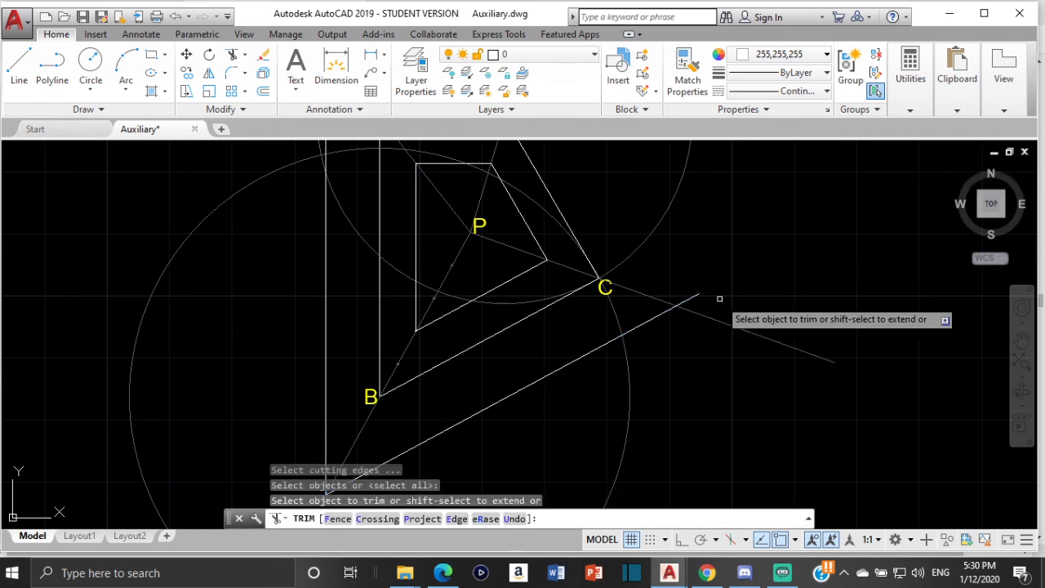
{"action": "scroll", "coordinate": [719, 301], "scroll_direction": "up", "scroll_amount": 3}
{"action": "left_click", "coordinate": [632, 303]}
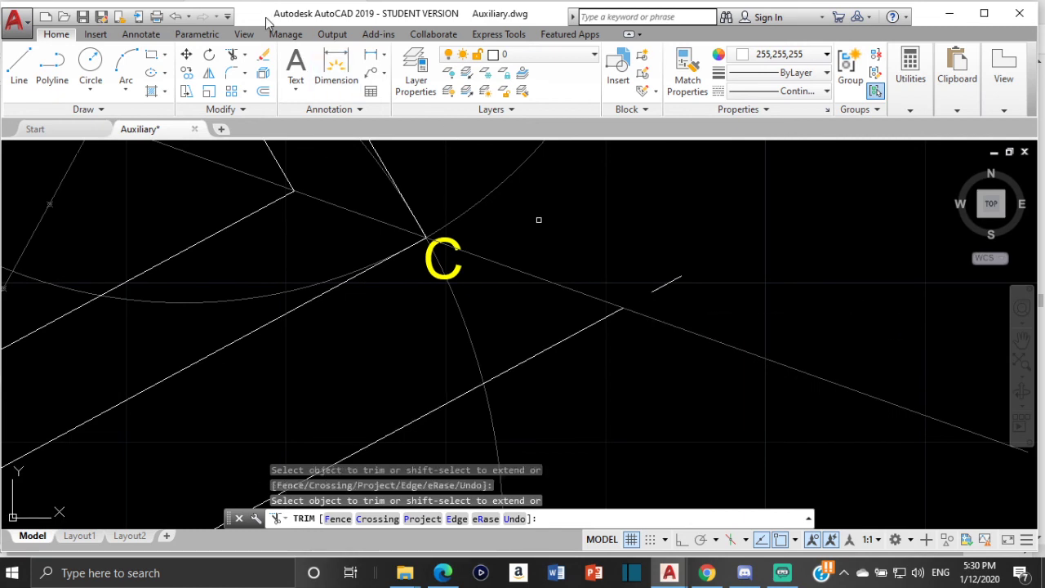
{"action": "key", "text": "Escape"}
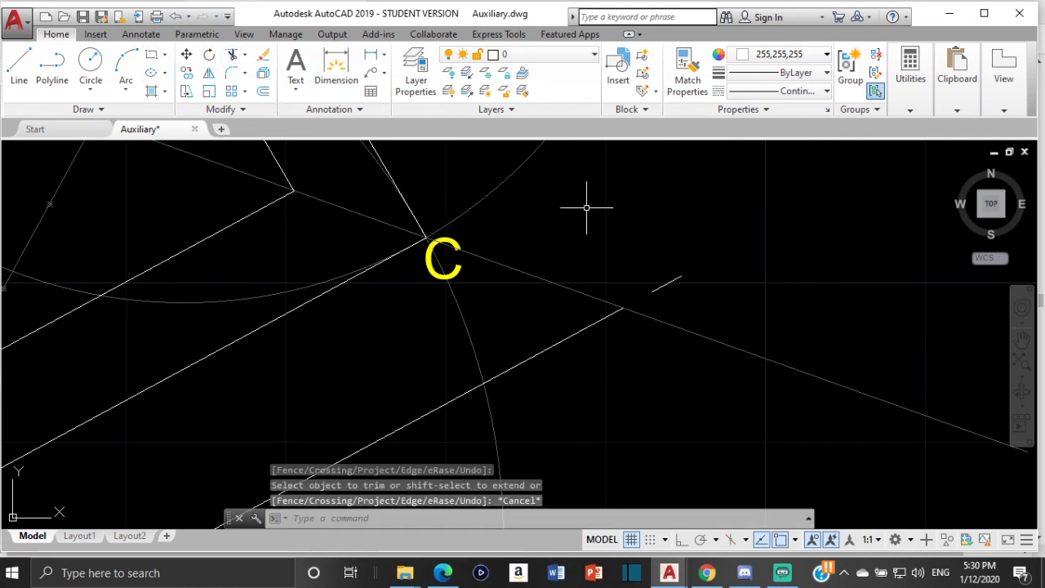
{"action": "left_click", "coordinate": [666, 284]}
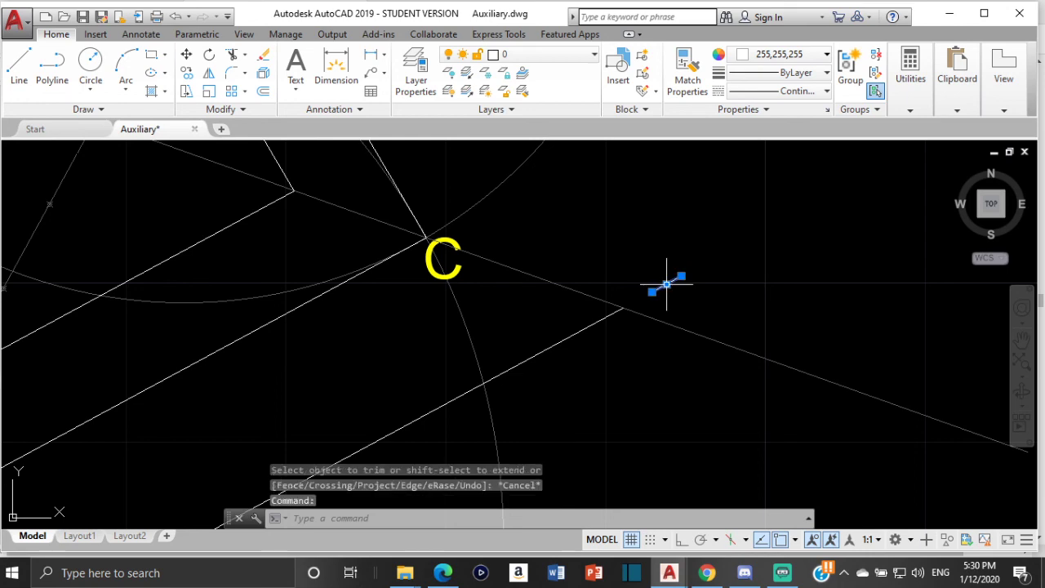
{"action": "key", "text": "Delete"}
{"action": "scroll", "coordinate": [457, 204], "scroll_direction": "down", "scroll_amount": 5}
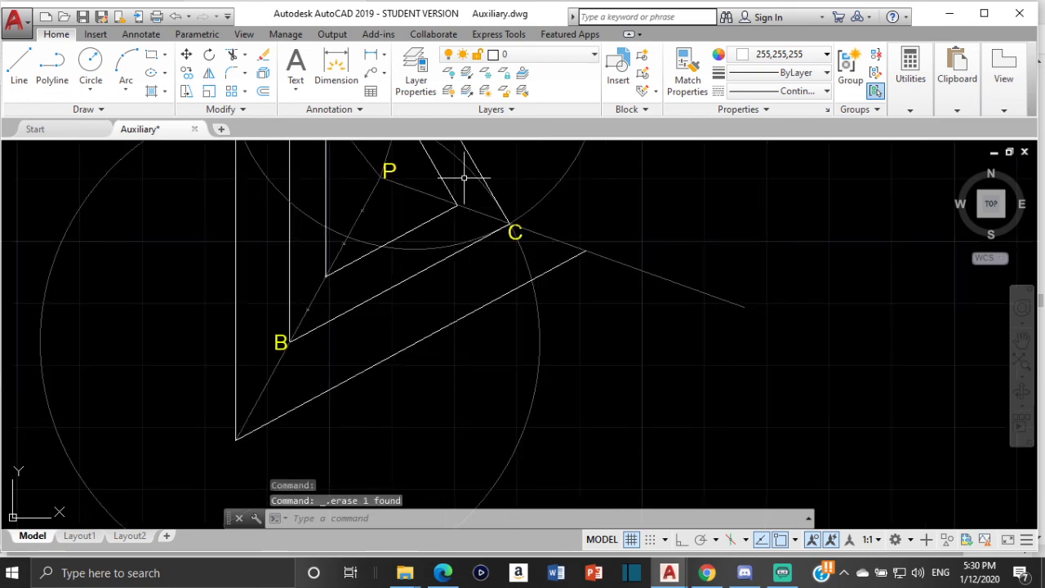
- Start copying side DC from point D, then cancel the copy
{"action": "scroll", "coordinate": [455, 213], "scroll_direction": "down", "scroll_amount": 3}
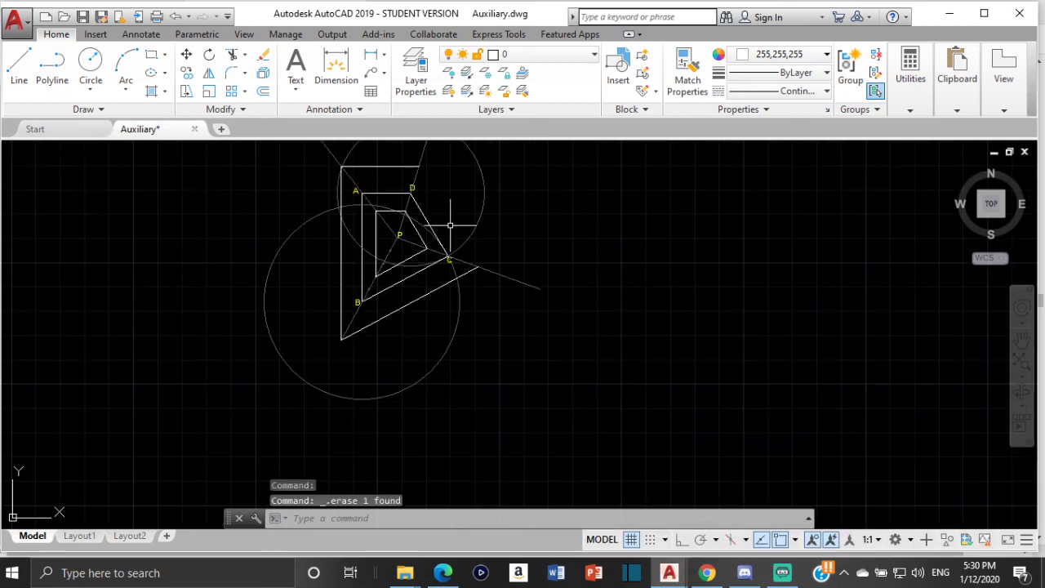
{"action": "middle_click_drag", "start_coordinate": [427, 236], "coordinate": [338, 291]}
{"action": "scroll", "coordinate": [313, 318], "scroll_direction": "up", "scroll_amount": 2}
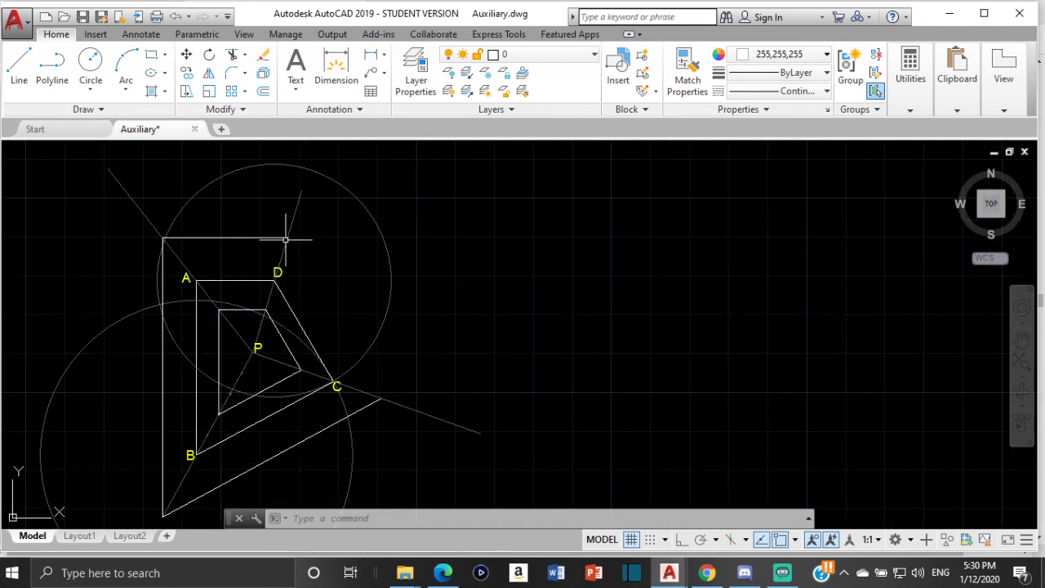
{"action": "left_click", "coordinate": [291, 308]}
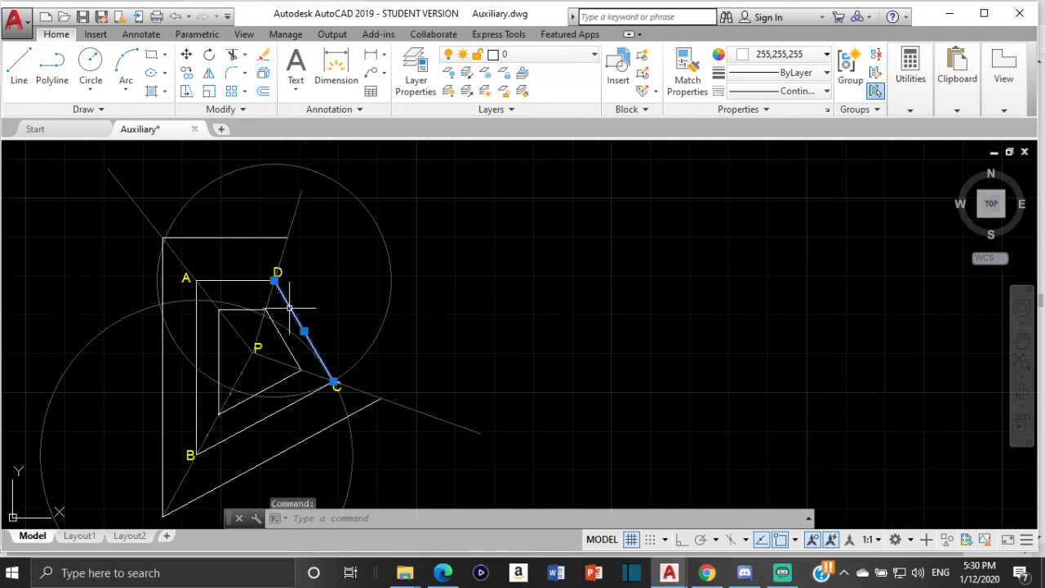
{"action": "type", "text": "co"}
{"action": "key", "text": "Return"}
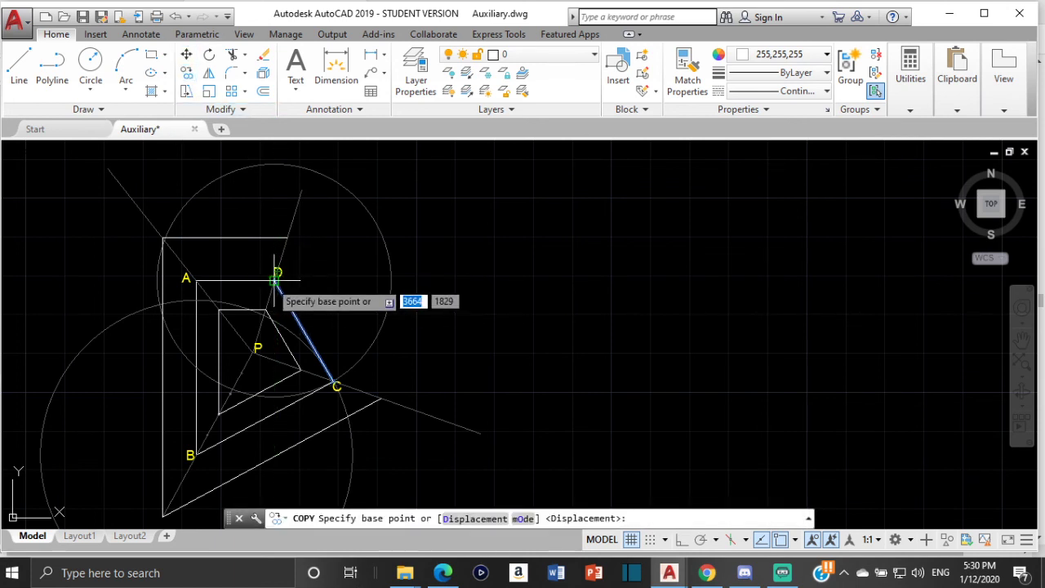
{"action": "left_click", "coordinate": [275, 280]}
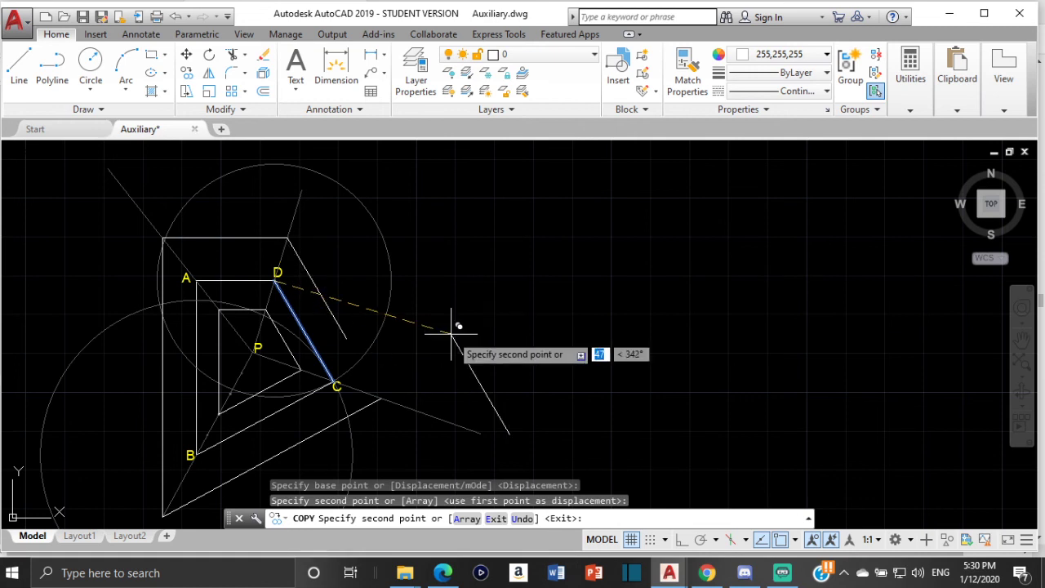
{"action": "key", "text": "Escape"}
- Stretch the outer DC-parallel line's lower end down to the outer BC line's corner
{"action": "middle_click_drag", "start_coordinate": [384, 345], "coordinate": [300, 291]}
{"action": "left_click", "coordinate": [248, 254]}
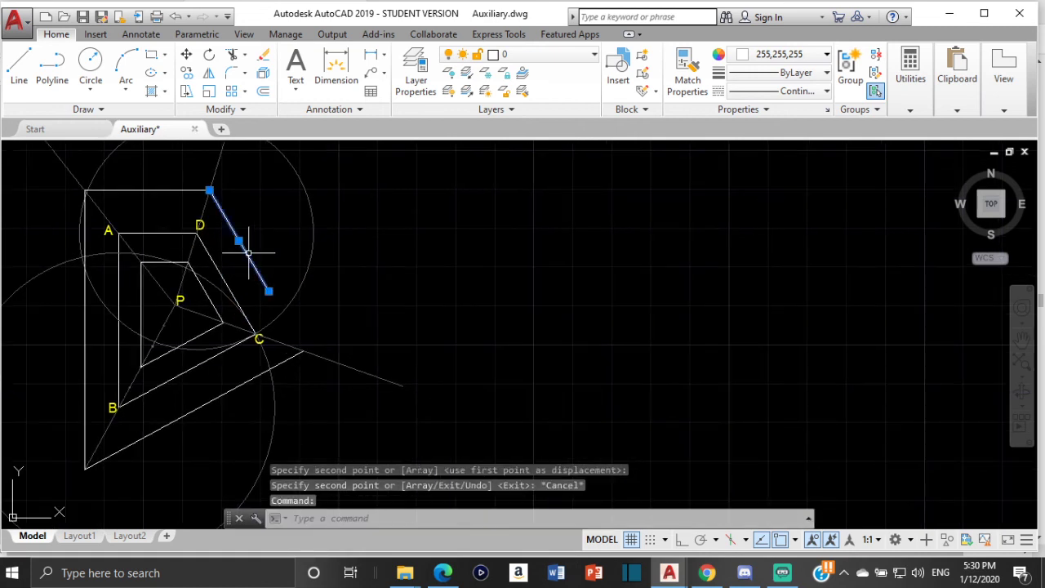
{"action": "left_click", "coordinate": [268, 290]}
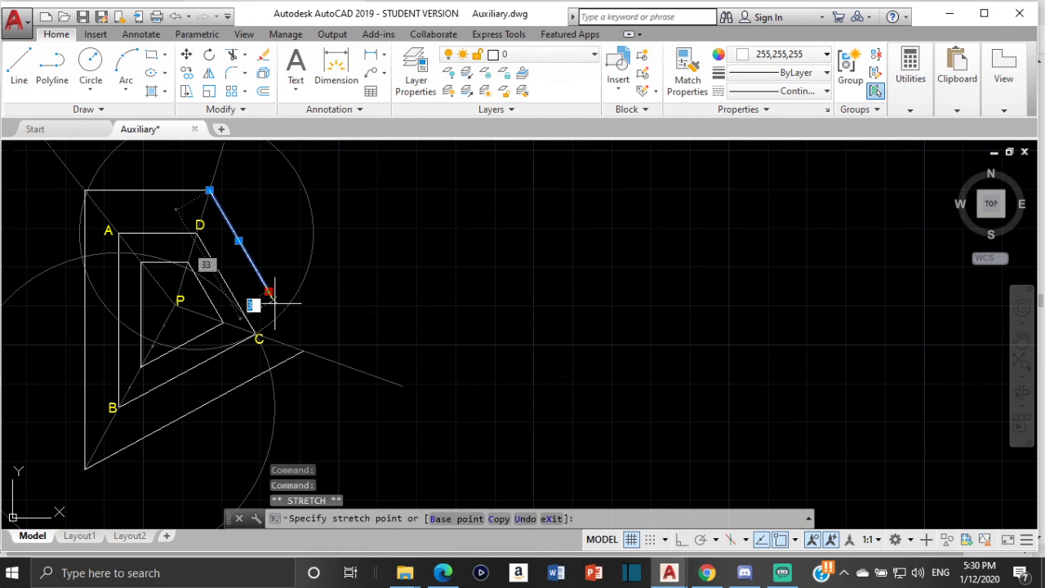
{"action": "left_click", "coordinate": [301, 351]}
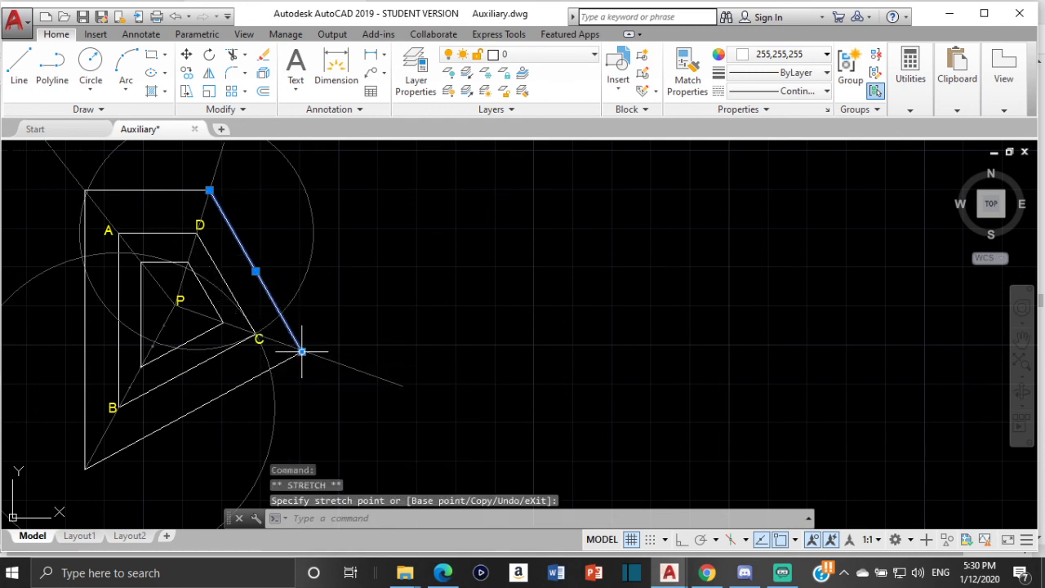
{"action": "key", "text": "Escape"}
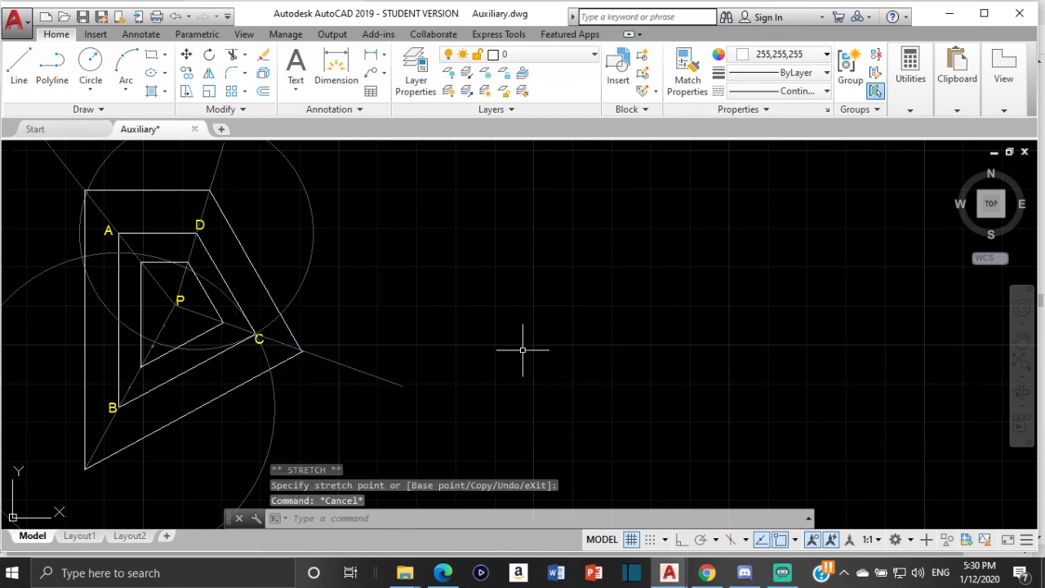
{"action": "scroll", "coordinate": [525, 350], "scroll_direction": "down", "scroll_amount": 2}
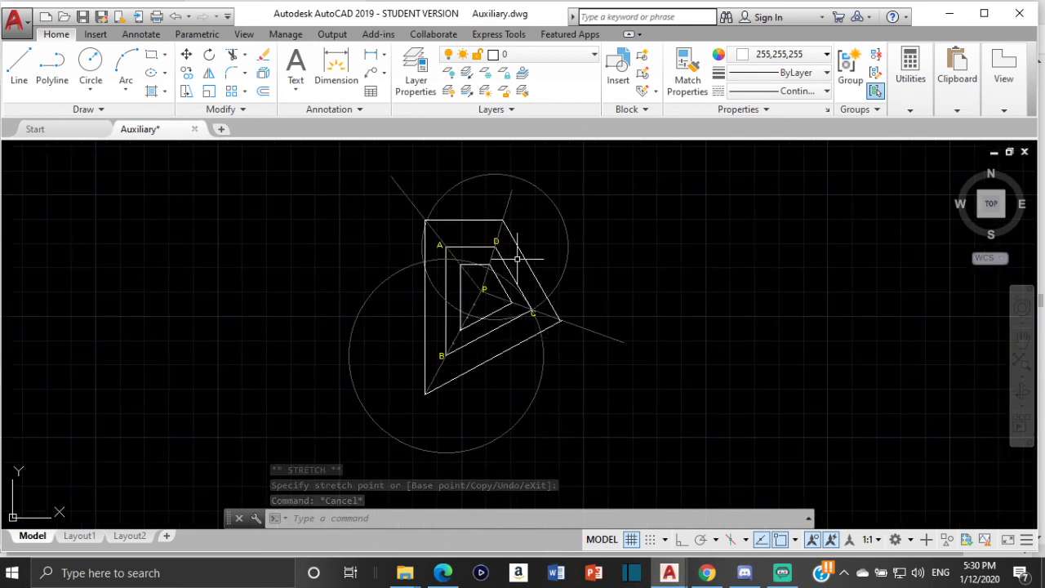
{"action": "scroll", "coordinate": [514, 242], "scroll_direction": "up", "scroll_amount": 4}
{"action": "scroll", "coordinate": [514, 242], "scroll_direction": "down", "scroll_amount": 2}
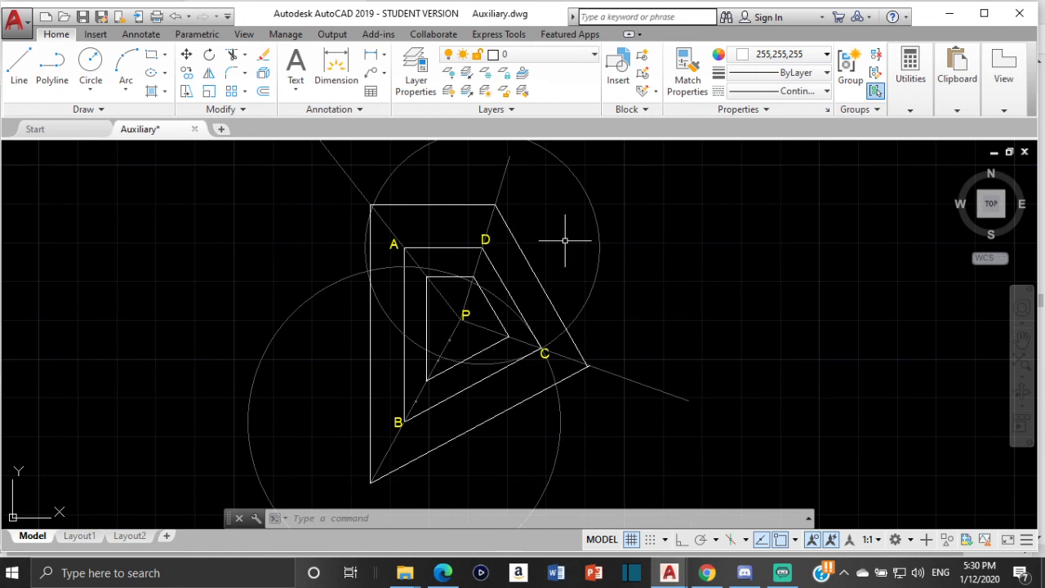